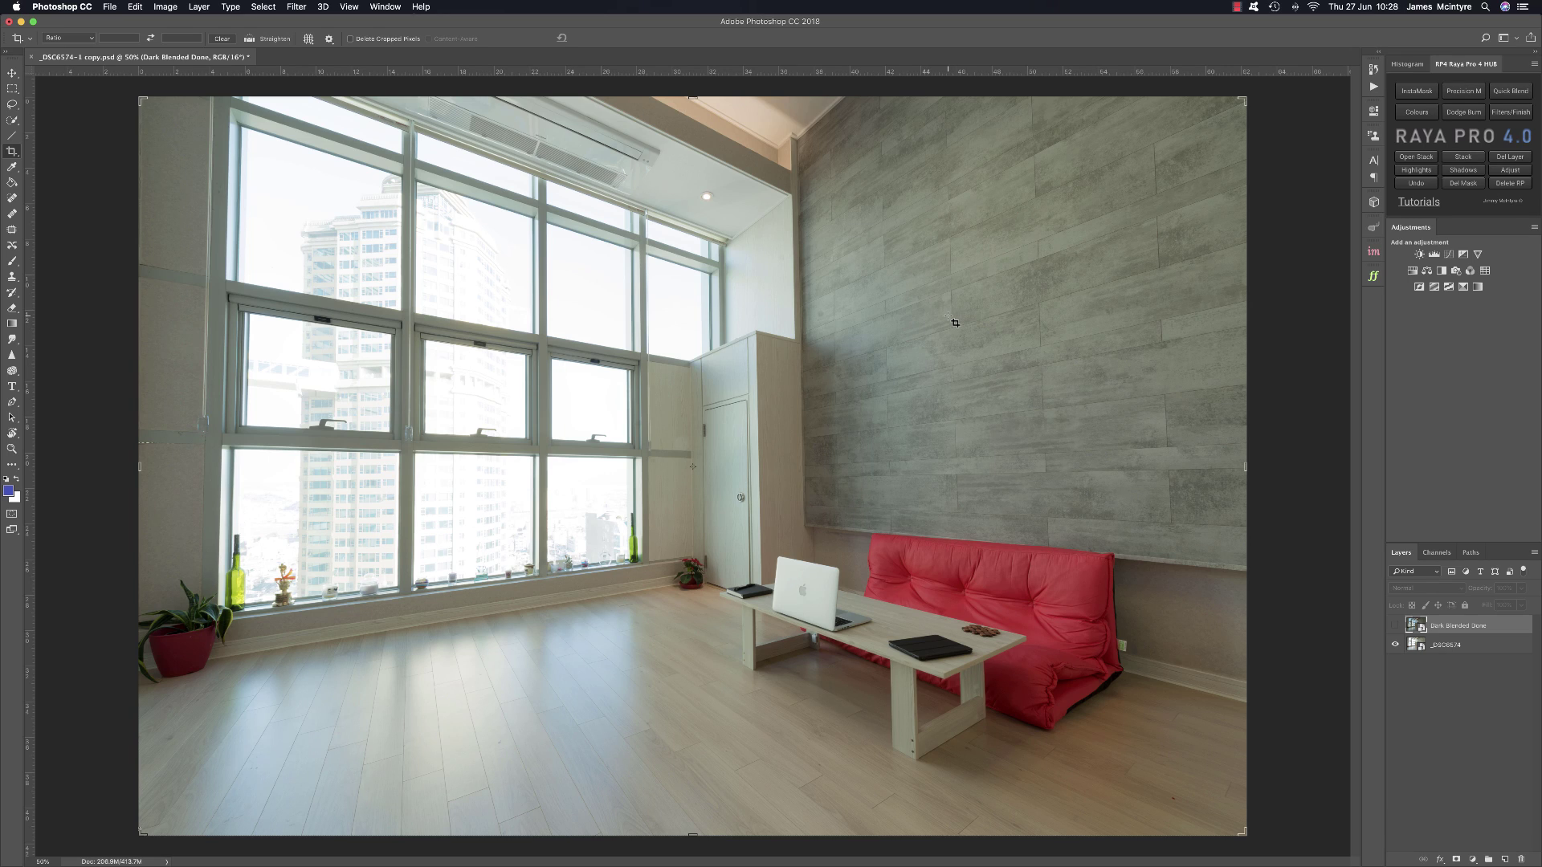
Step: Open and then close the InstaMask and precision masks panels in Raya Pro
{"action": "left_click", "coordinate": [1420, 92]}
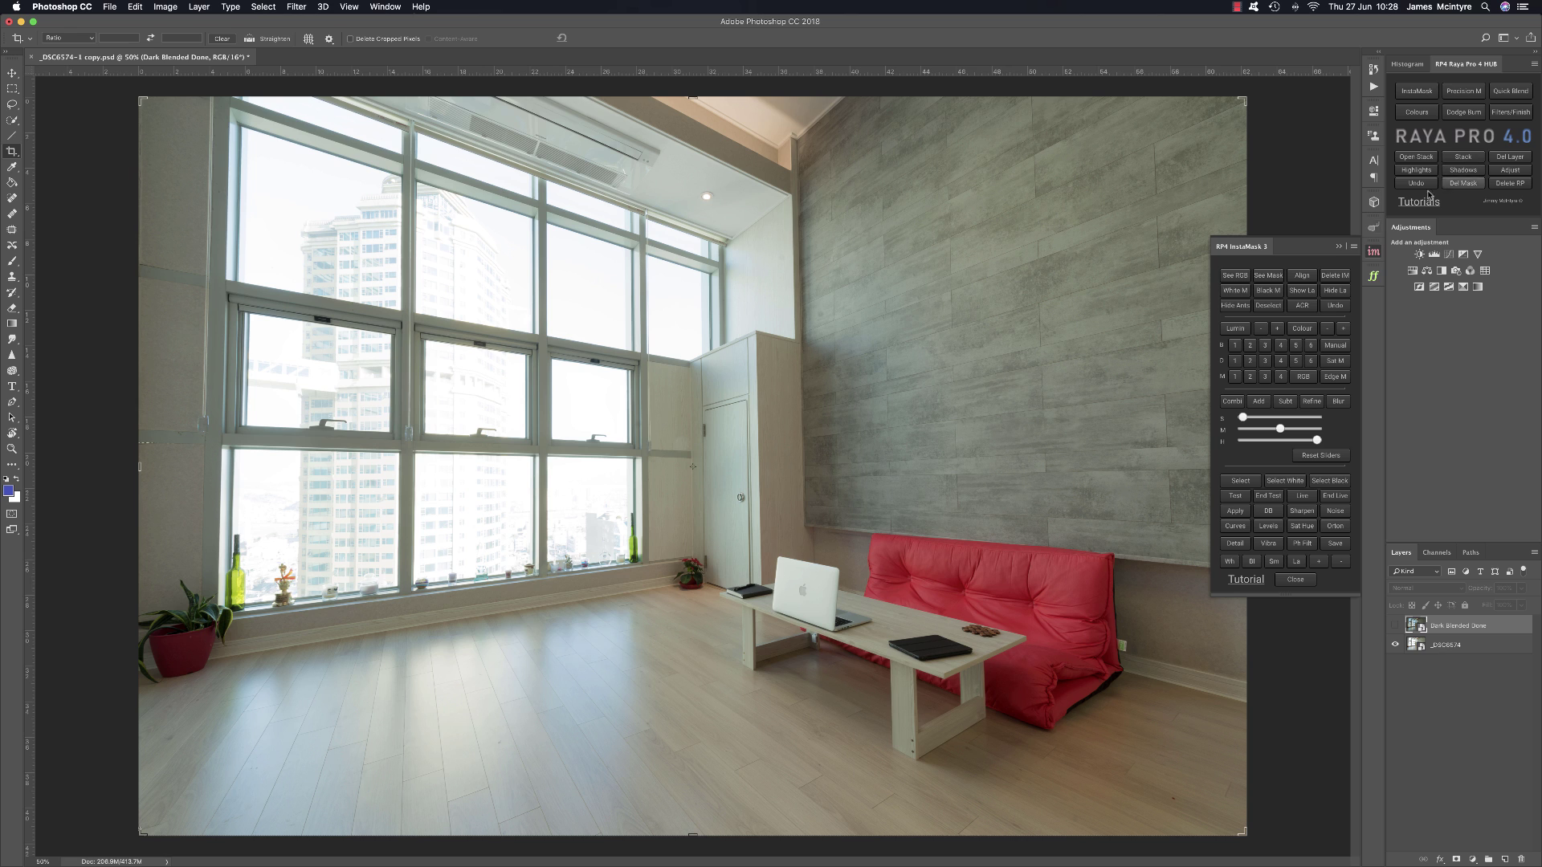
{"action": "left_click", "coordinate": [1477, 93]}
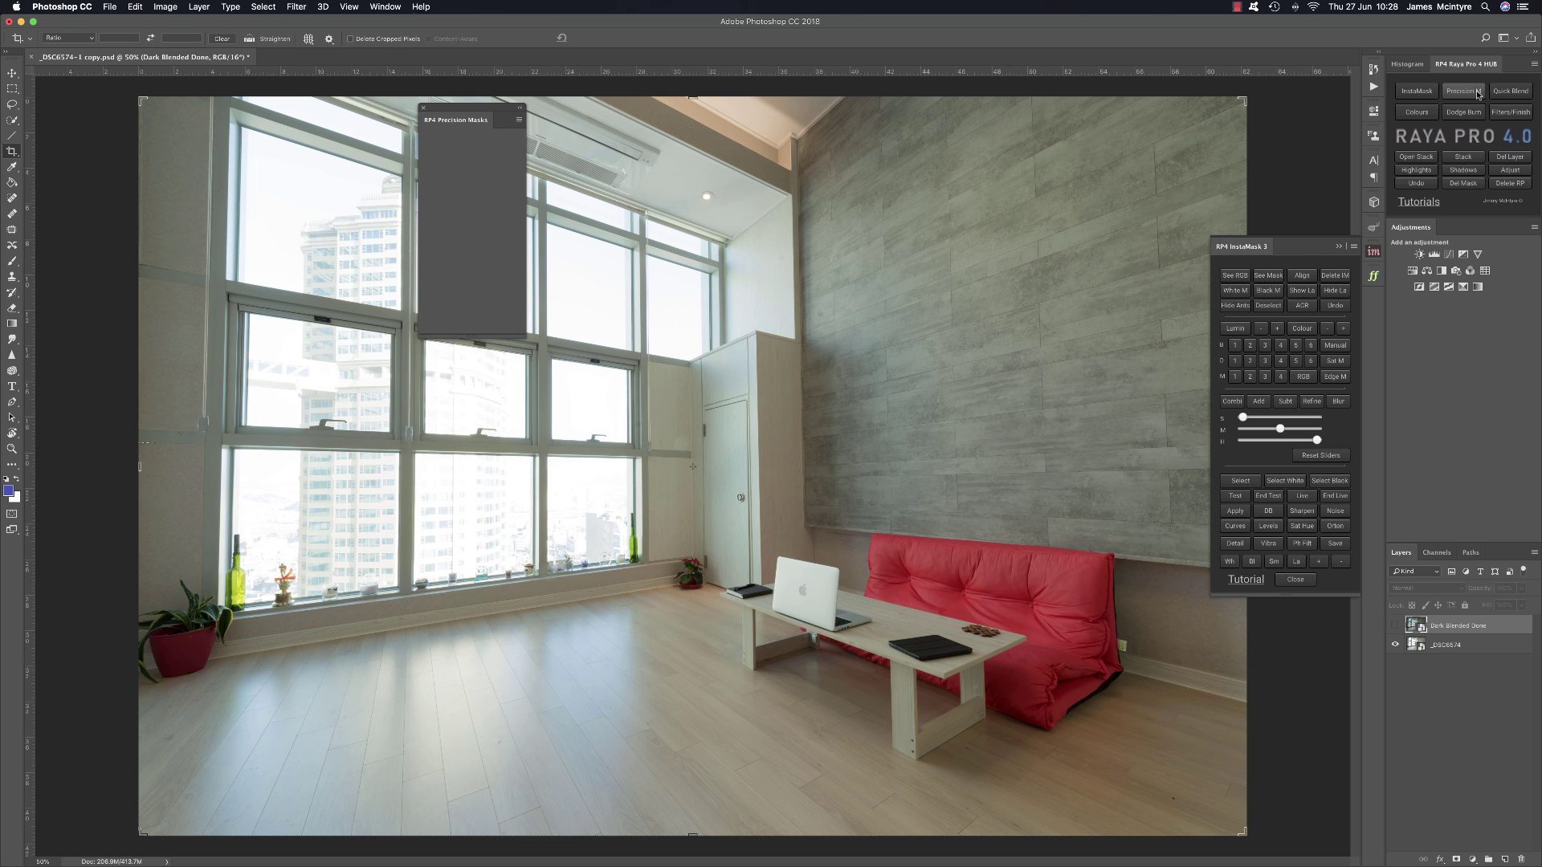
{"action": "left_click_drag", "start_coordinate": [446, 120], "coordinate": [1089, 183]}
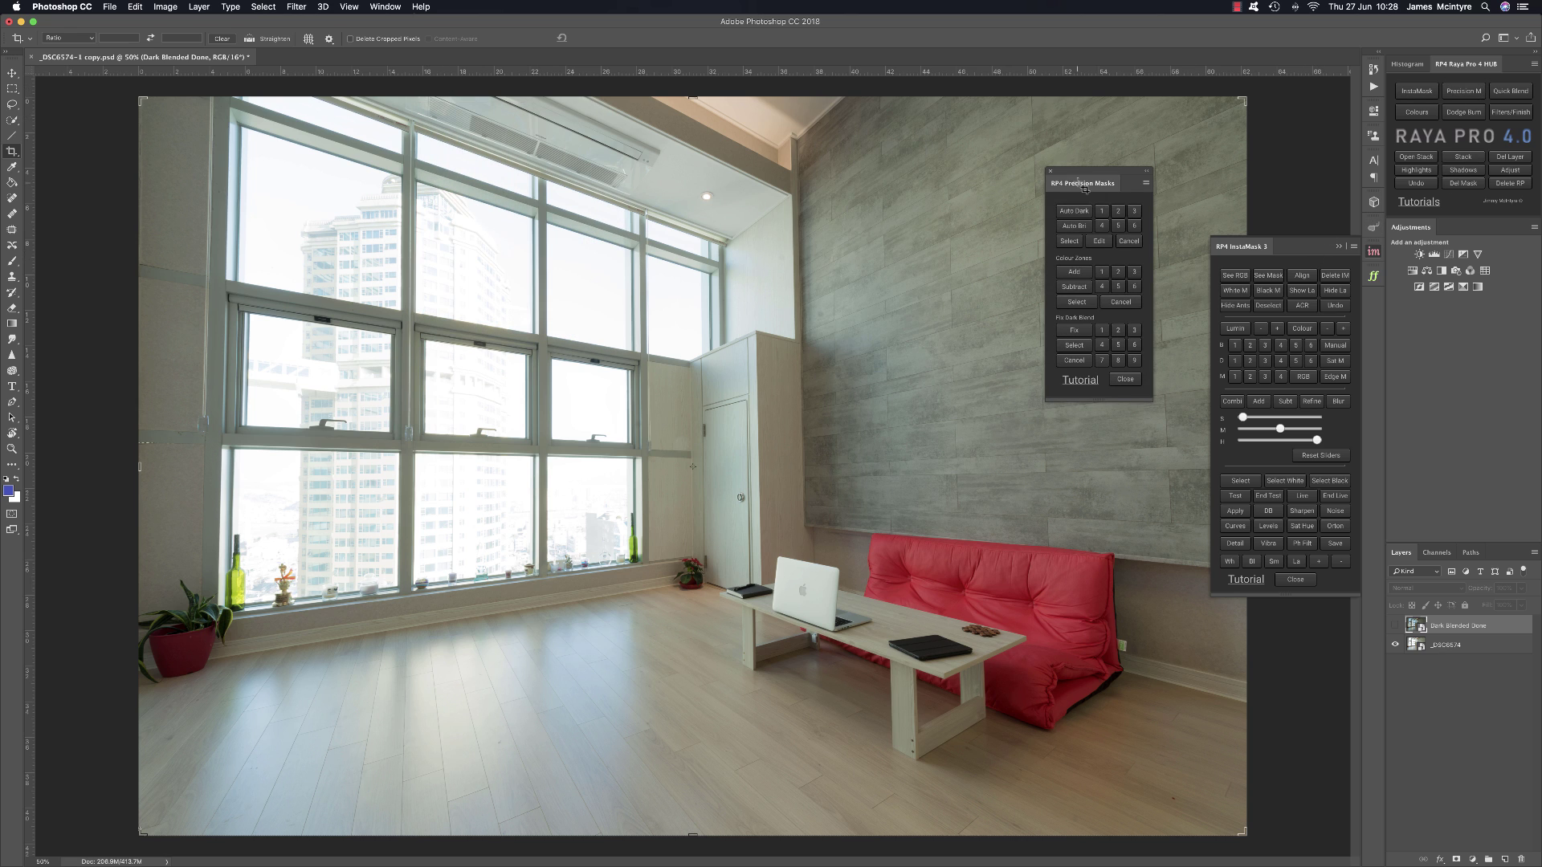
{"action": "left_click", "coordinate": [1050, 172]}
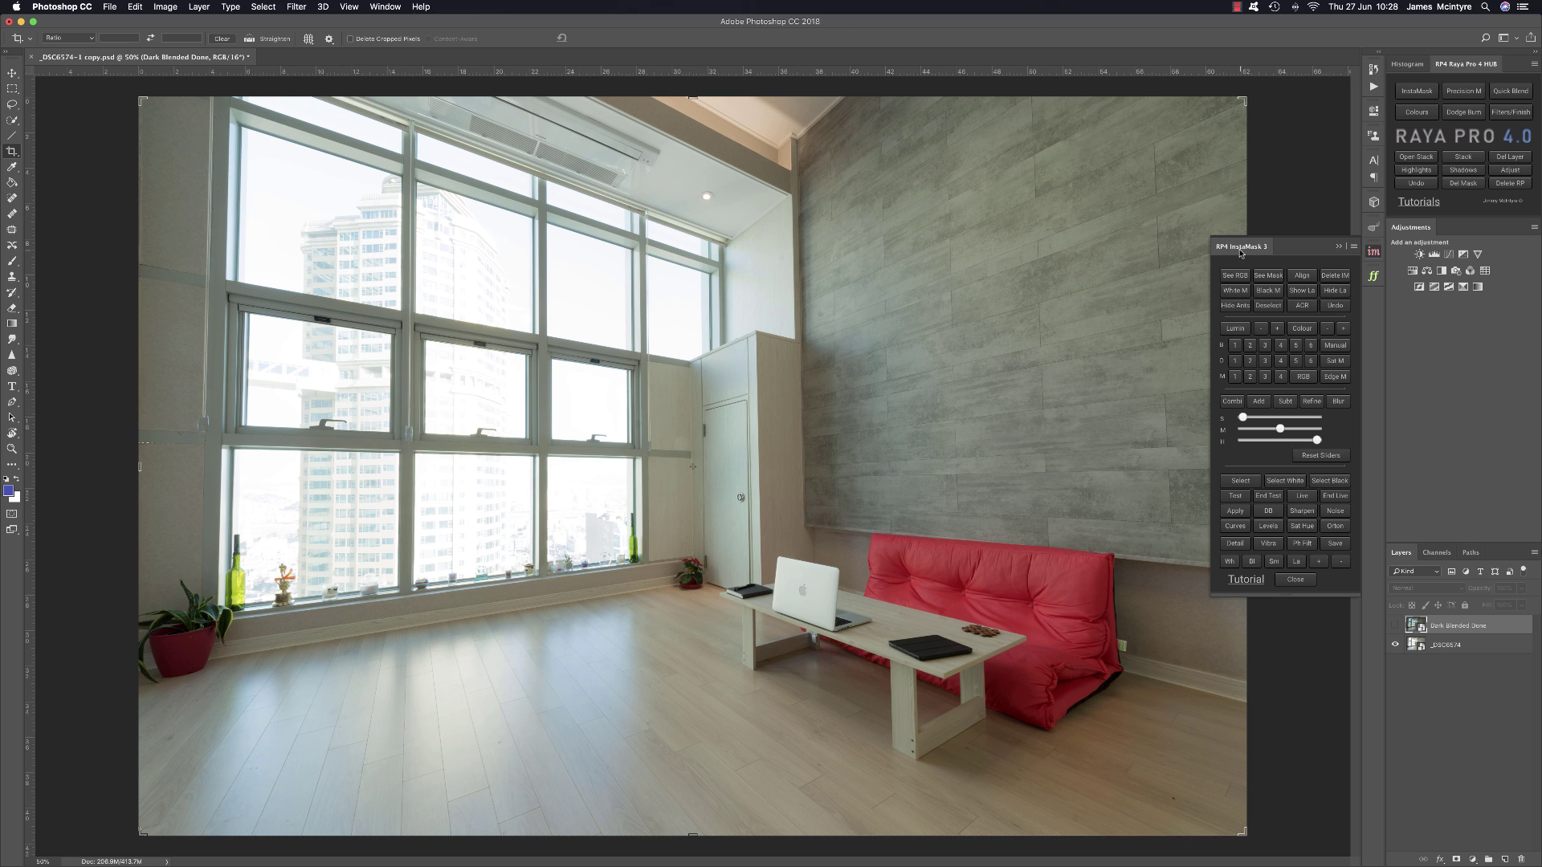
{"action": "left_click", "coordinate": [1338, 248]}
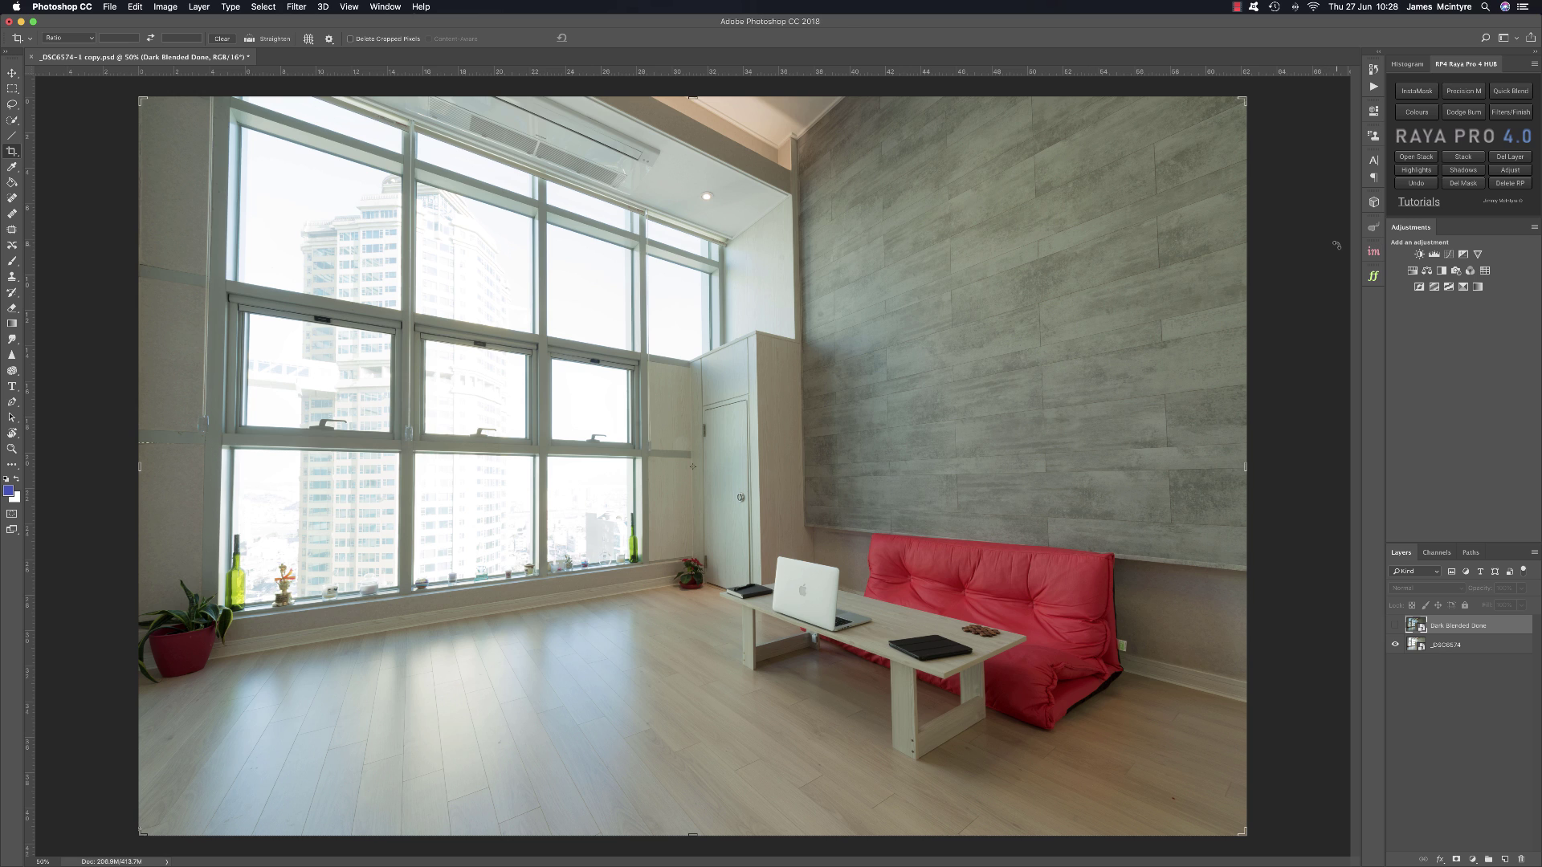
Step: Begin loading a stack of two exposure files, then cancel
{"action": "left_click", "coordinate": [1417, 157]}
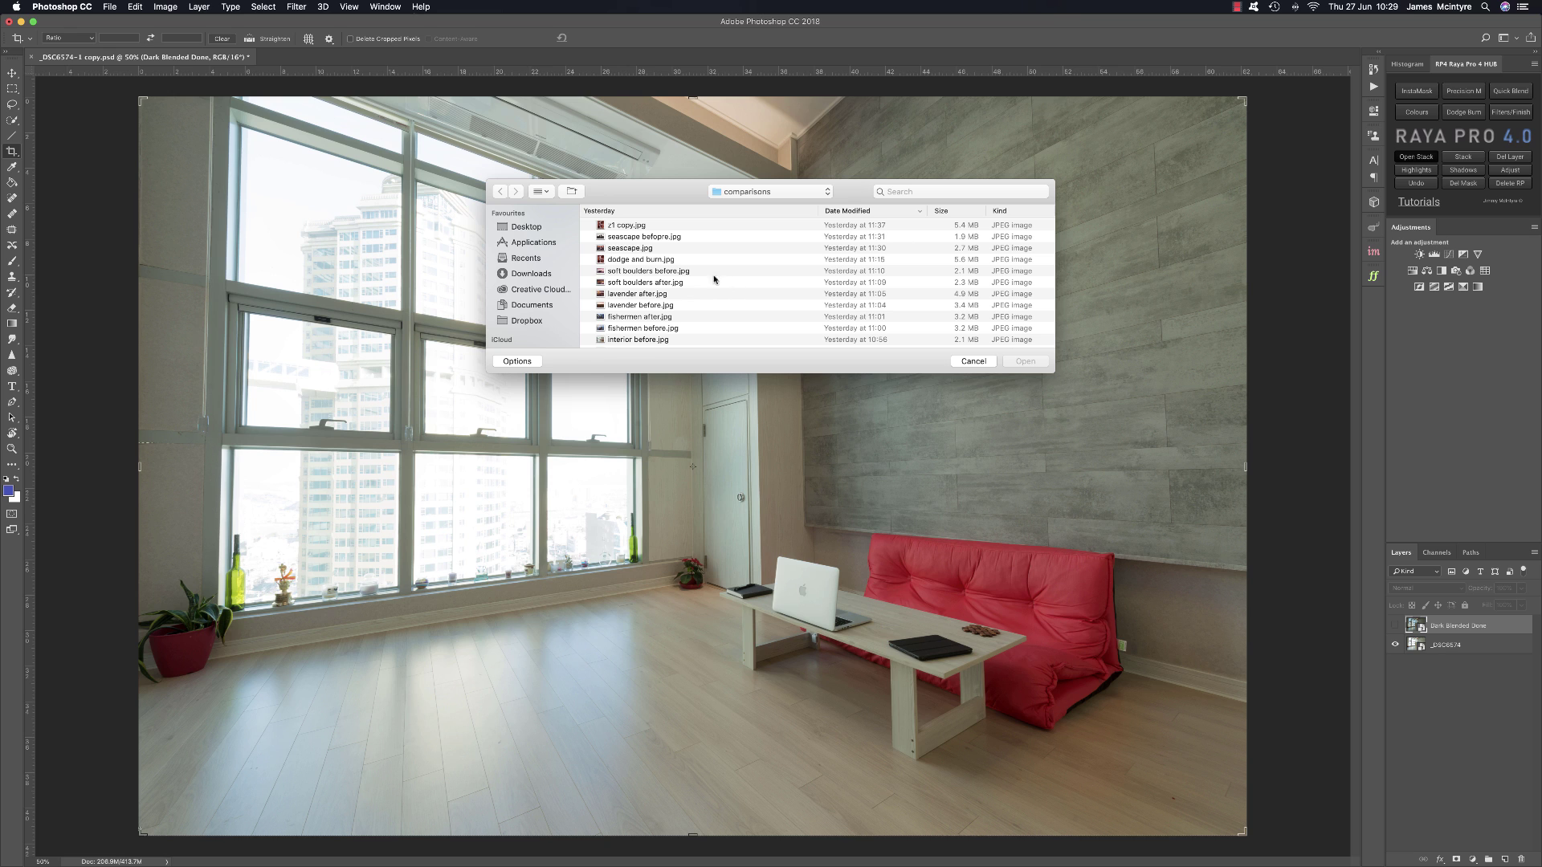
{"action": "left_click", "coordinate": [683, 261]}
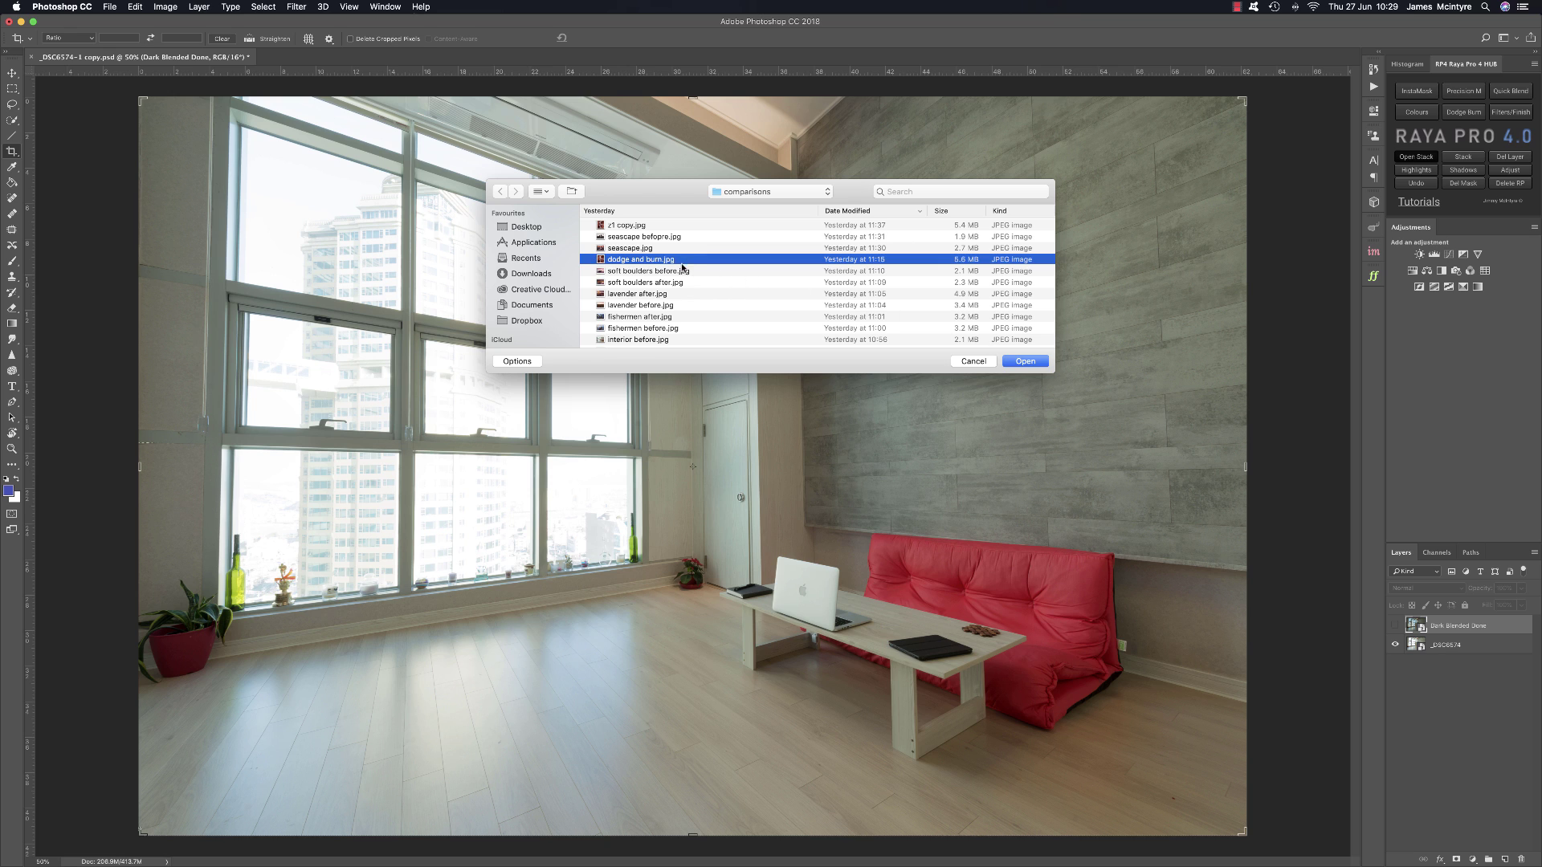
{"action": "left_click", "coordinate": [689, 273], "text": "shift"}
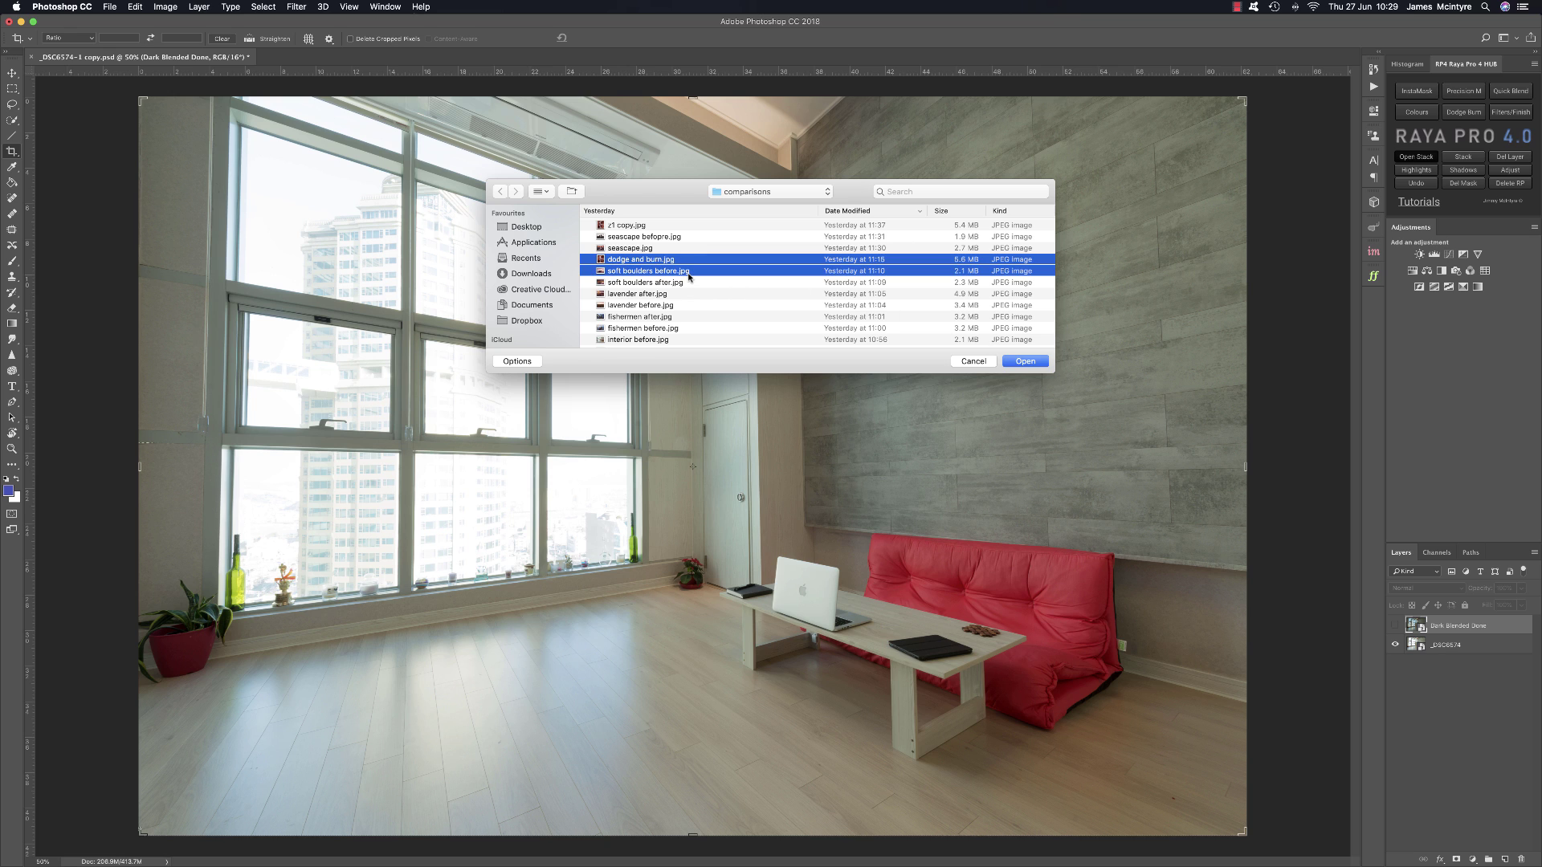
{"action": "left_click", "coordinate": [972, 361]}
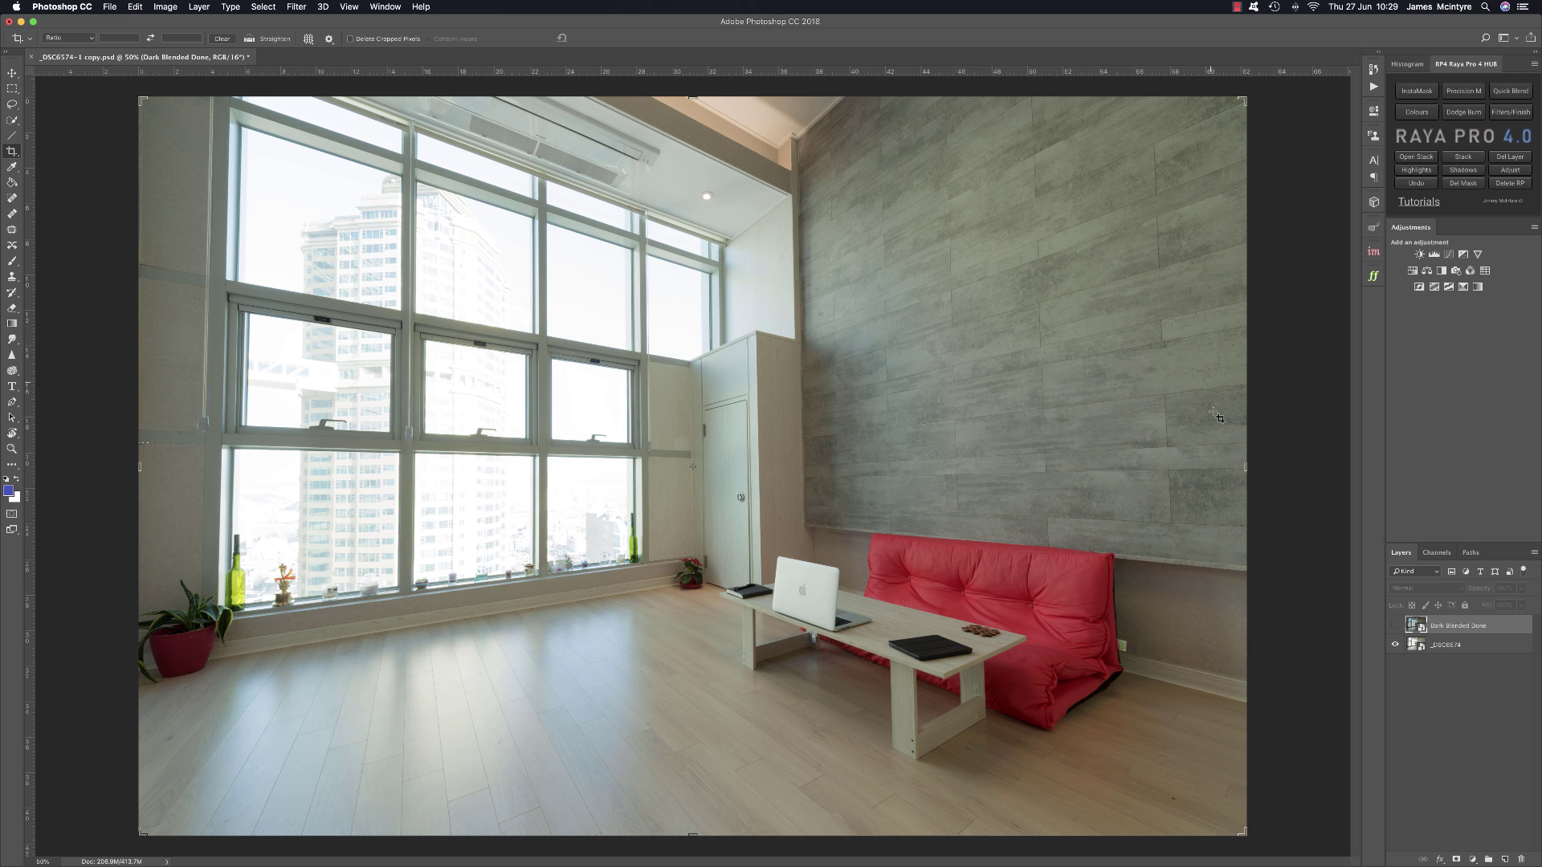
Step: Compare the blend against the bright exposure via Dark Blended Done's eye, leaving it visible, and open Filters/Finish
{"action": "left_click", "coordinate": [1396, 627]}
{"action": "left_click", "coordinate": [1396, 627]}
{"action": "left_click", "coordinate": [1395, 627]}
{"action": "left_click", "coordinate": [1396, 627]}
{"action": "left_click", "coordinate": [1489, 647]}
{"action": "left_click", "coordinate": [1486, 627]}
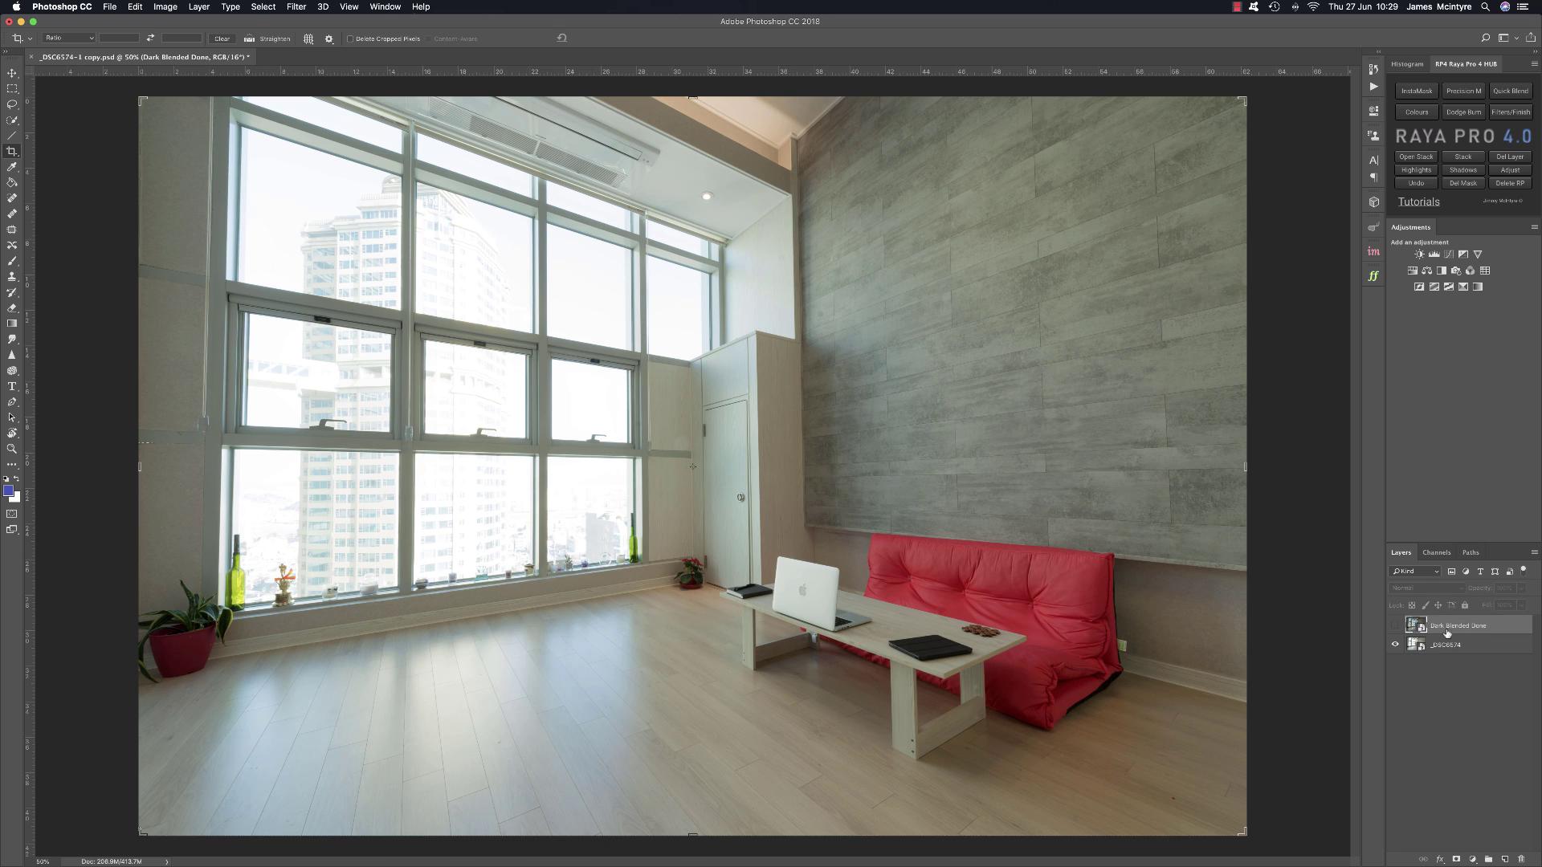
{"action": "left_click", "coordinate": [1398, 631]}
{"action": "left_click", "coordinate": [1397, 630]}
{"action": "left_click", "coordinate": [1397, 631]}
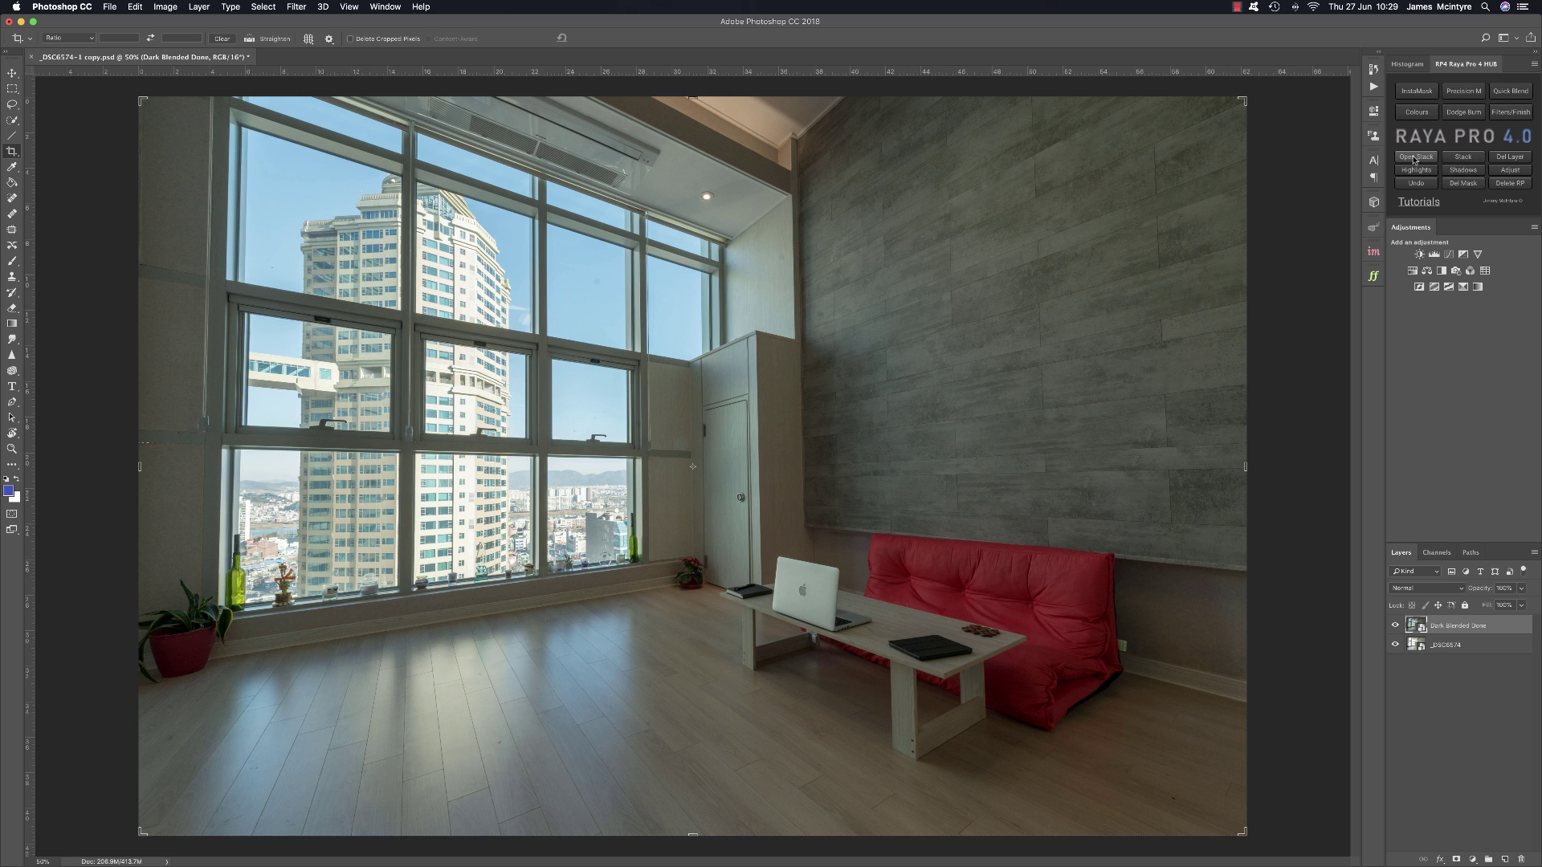
{"action": "left_click", "coordinate": [1518, 114]}
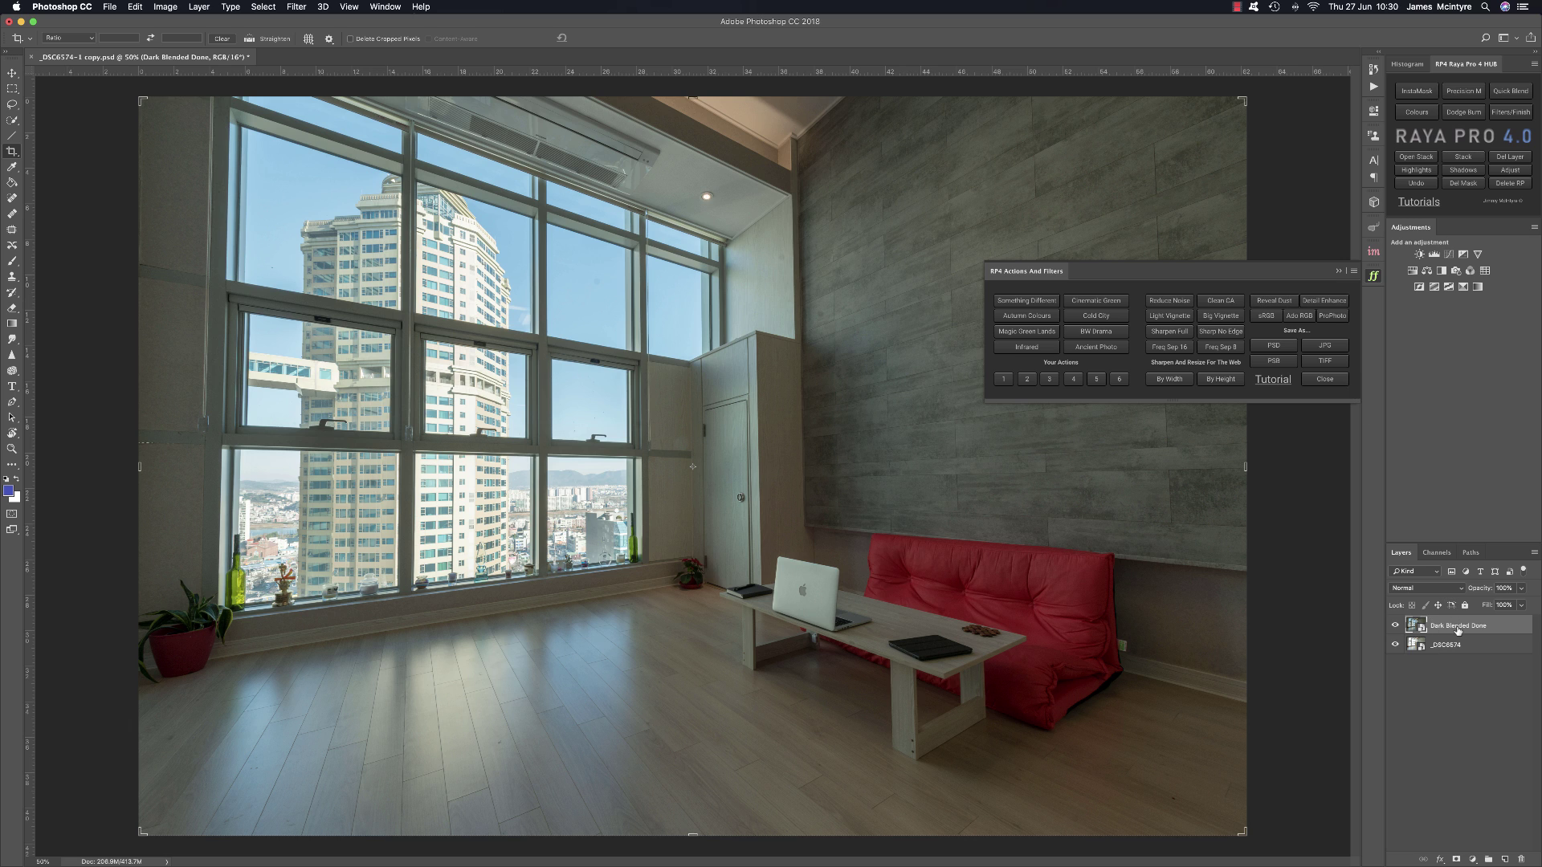
Step: Stamp visible layers into a new Layer 1 via Dodge Burn, then add a Reveal Sensor Dust layer
{"action": "left_click", "coordinate": [1461, 114]}
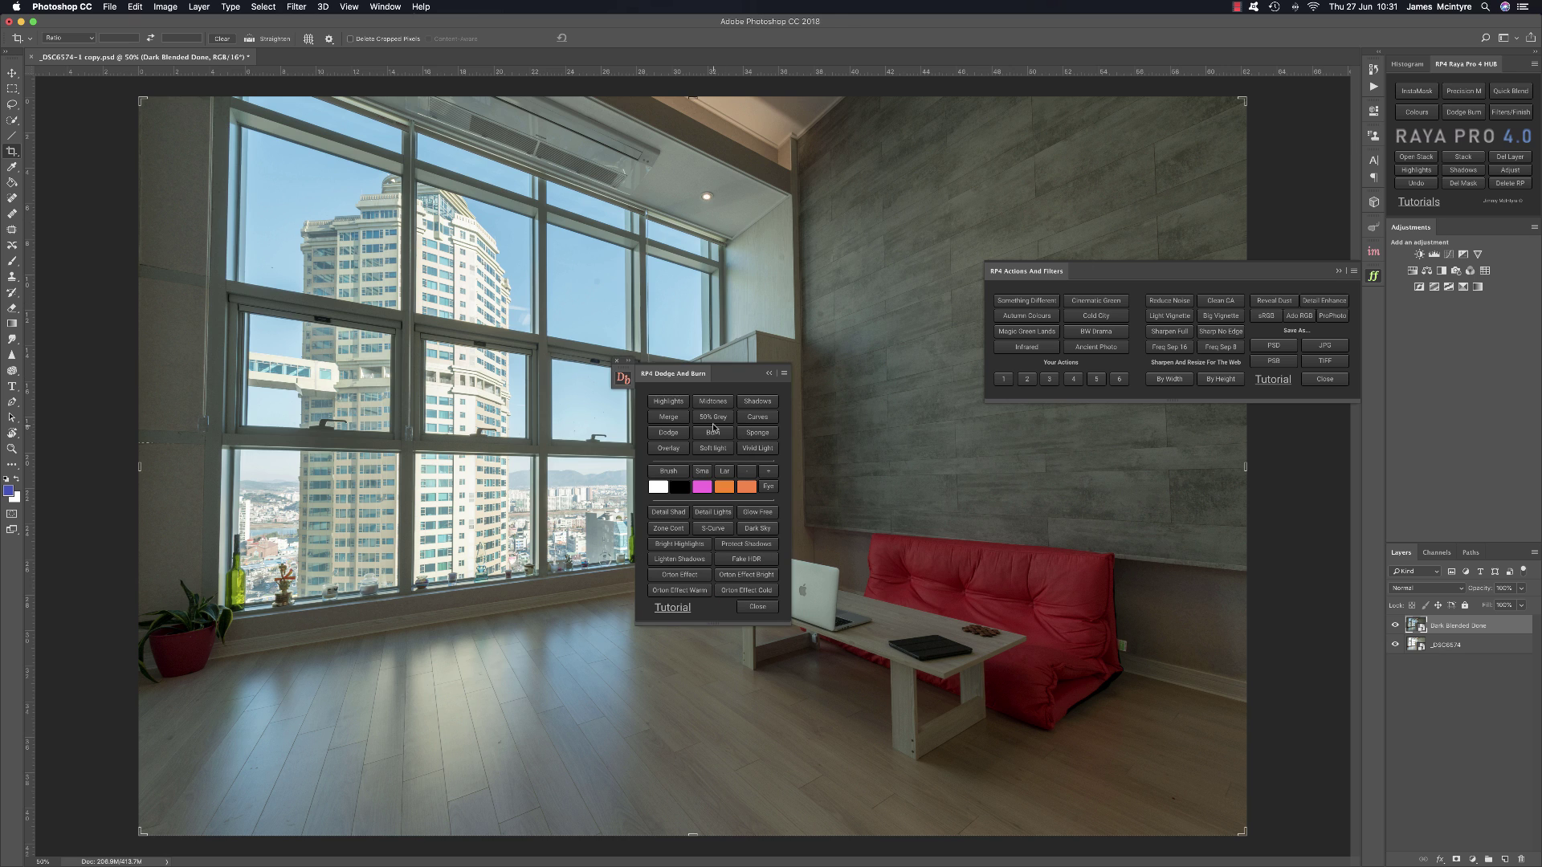
{"action": "left_click", "coordinate": [670, 418]}
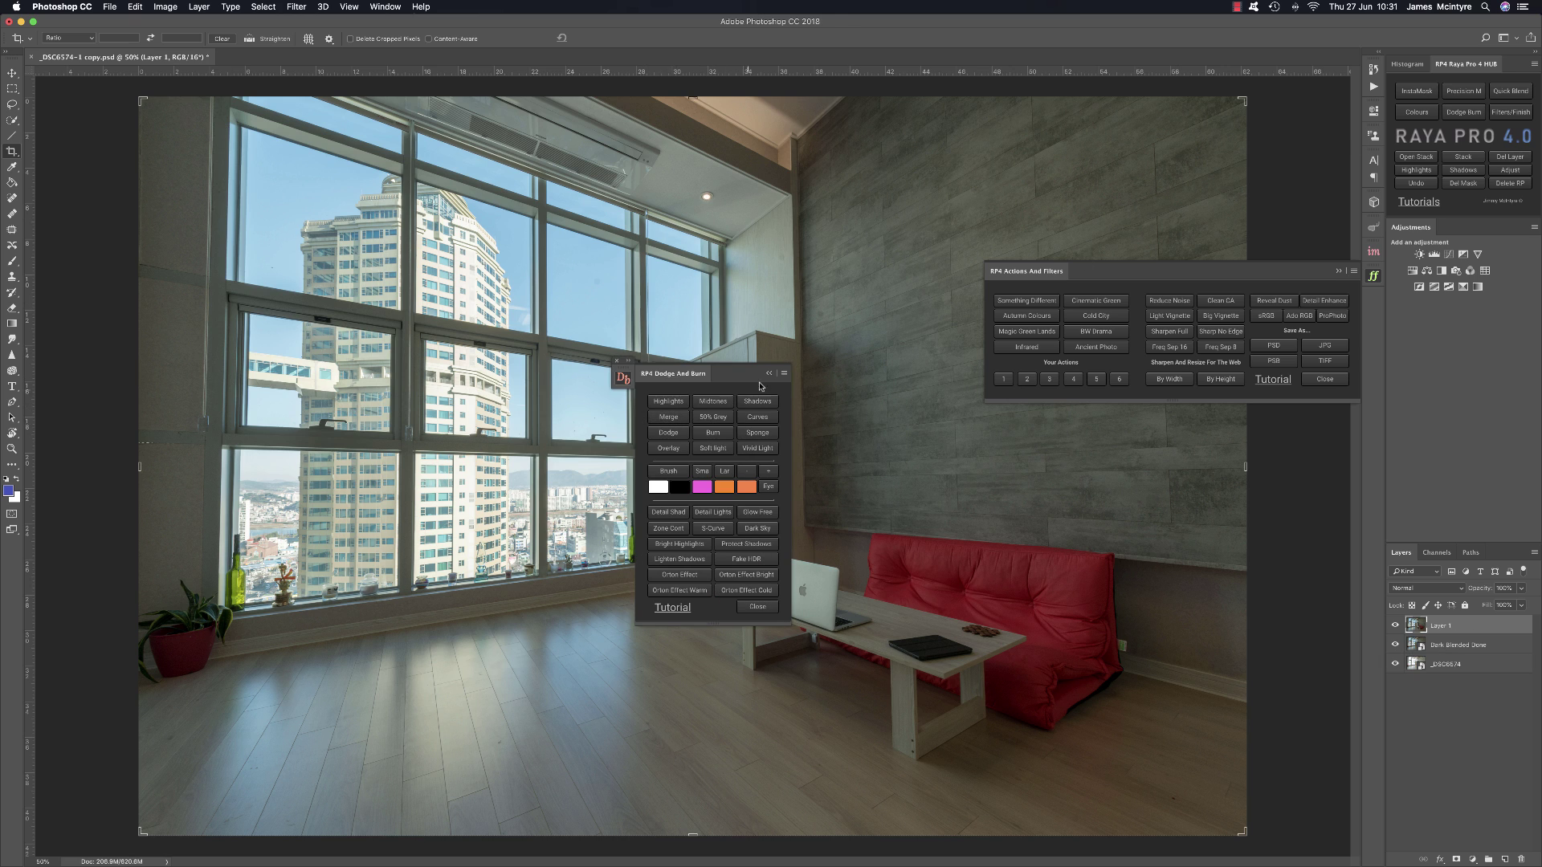
{"action": "left_click", "coordinate": [768, 373]}
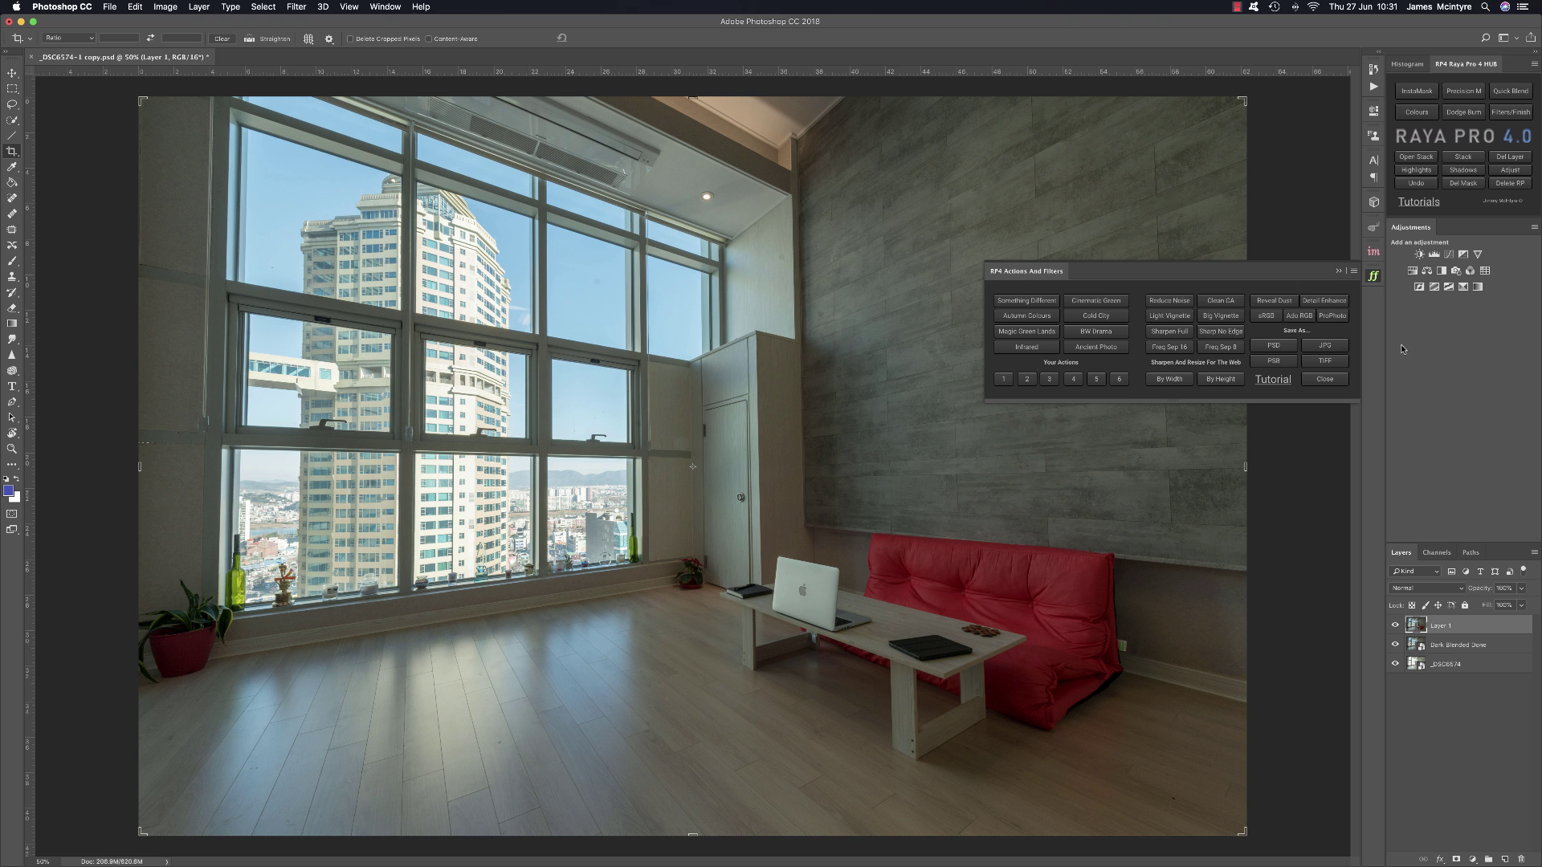
{"action": "left_click", "coordinate": [1277, 303]}
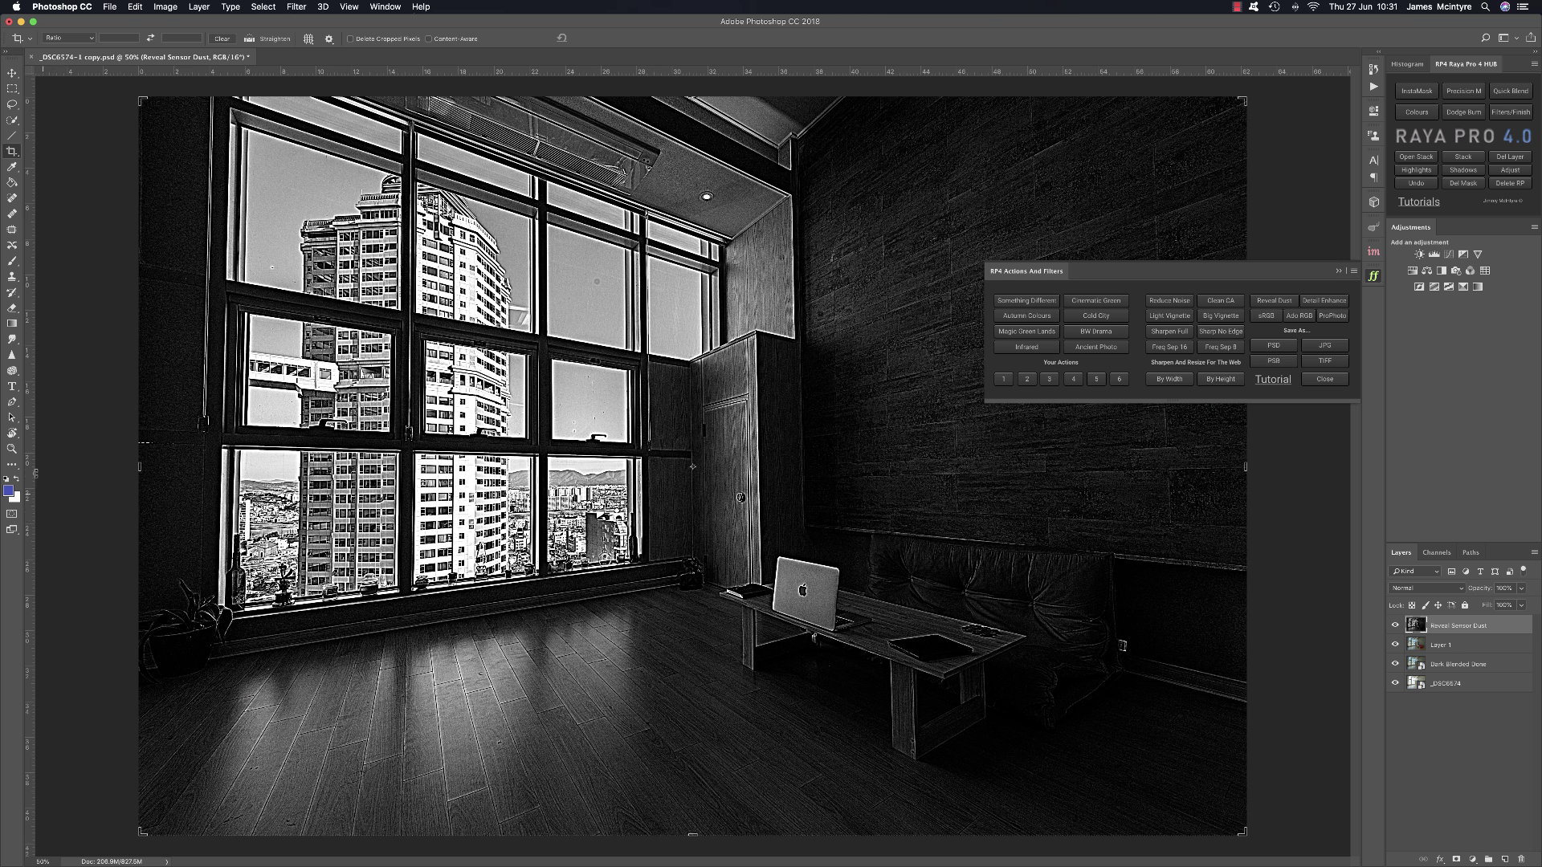
Step: Zoom into the window, flick the Reveal Sensor Dust layer on and off to spot dust, then delete it
{"action": "left_click_drag", "start_coordinate": [610, 282], "coordinate": [584, 274]}
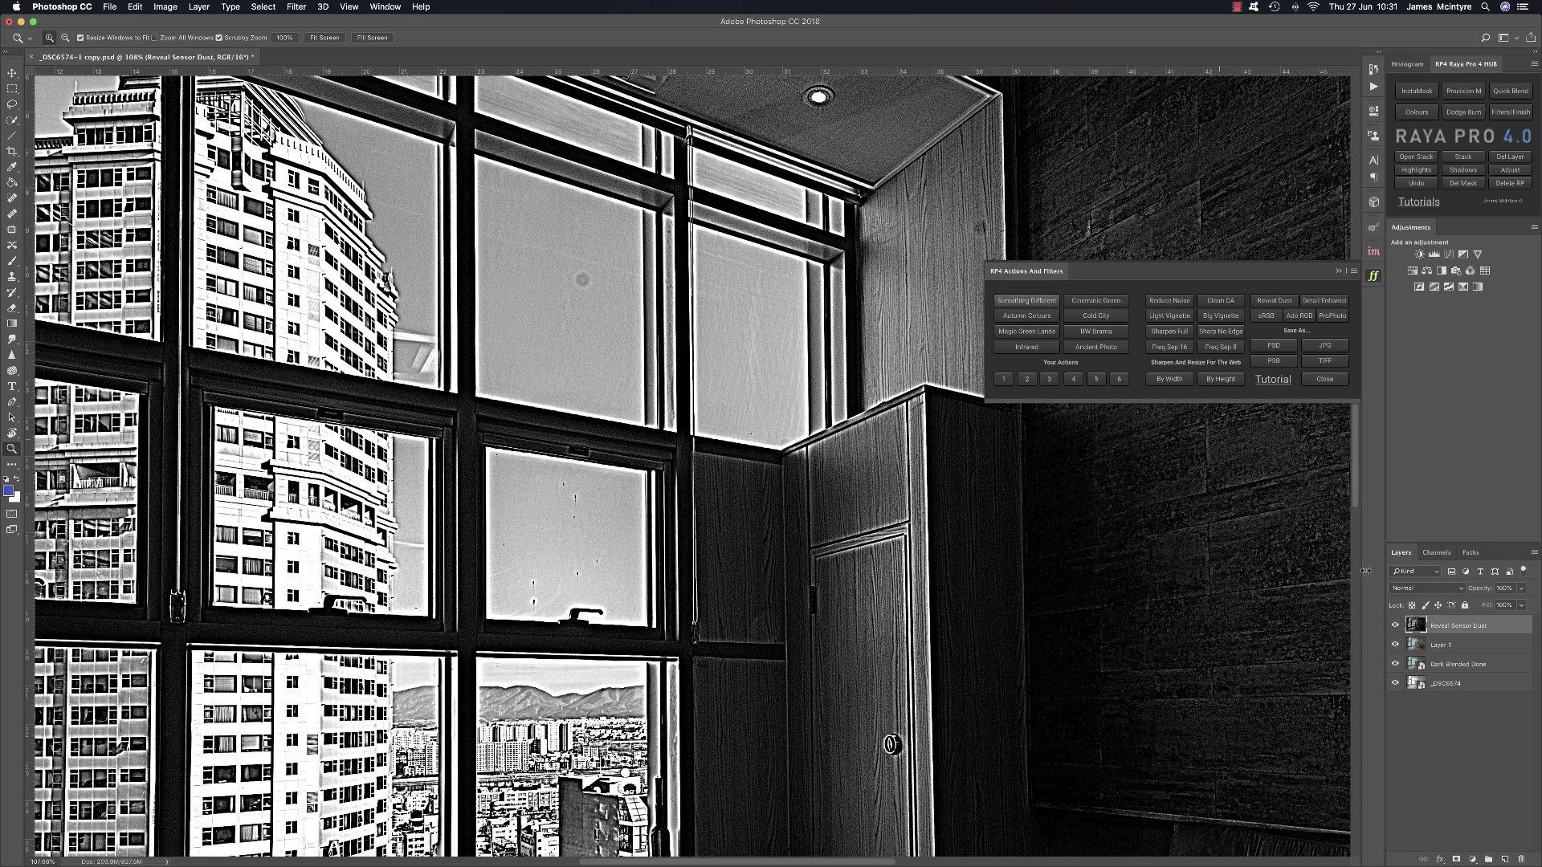
{"action": "left_click", "coordinate": [1395, 626]}
{"action": "left_click", "coordinate": [1398, 625]}
{"action": "left_click", "coordinate": [1397, 626]}
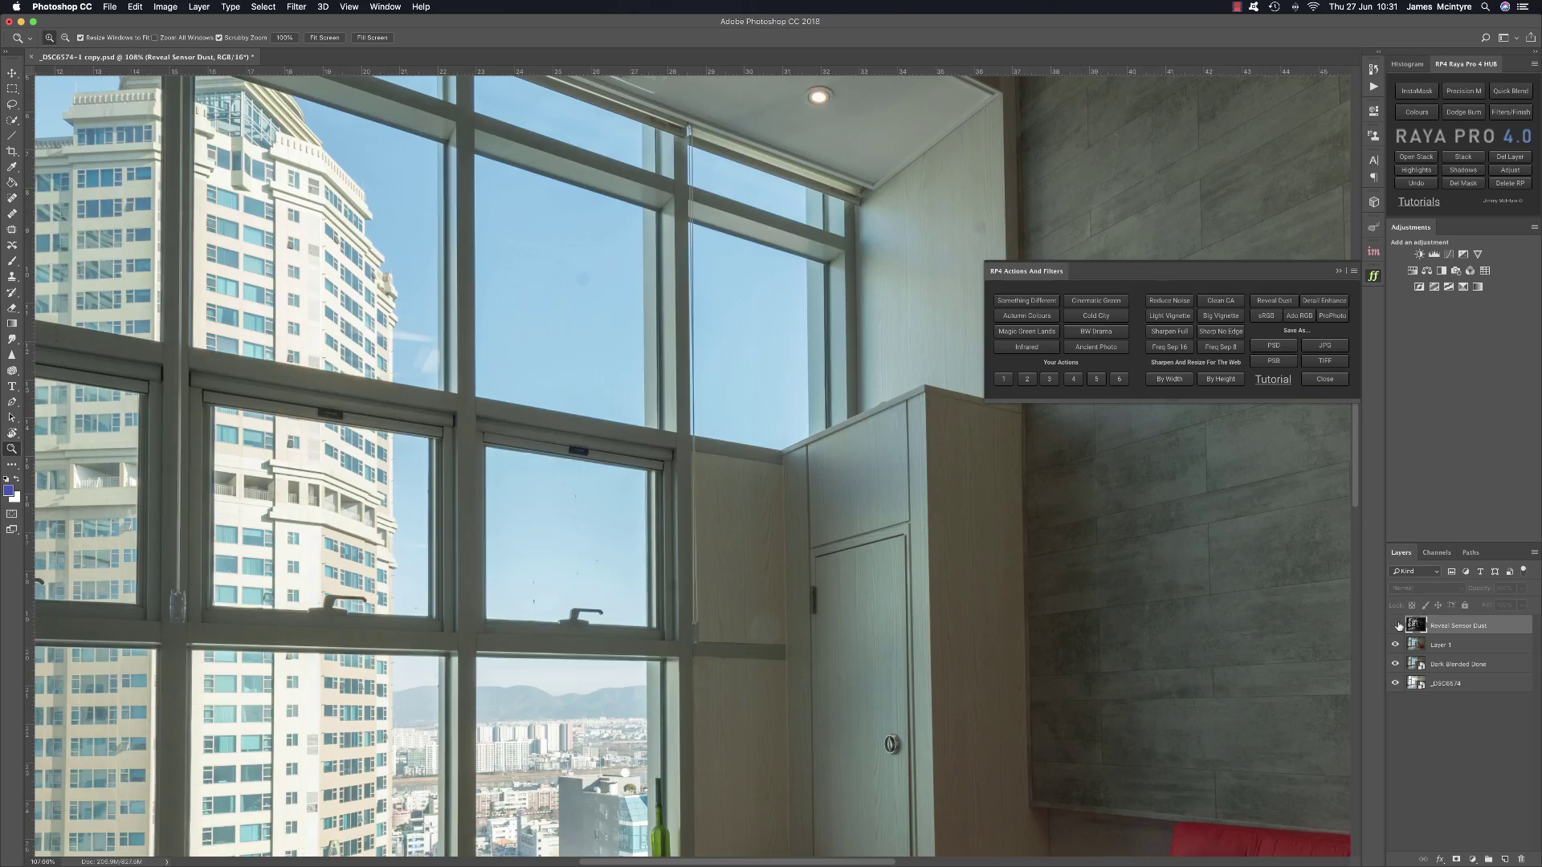
{"action": "left_click", "coordinate": [1397, 626]}
{"action": "left_click", "coordinate": [1397, 625]}
{"action": "left_click", "coordinate": [1397, 626]}
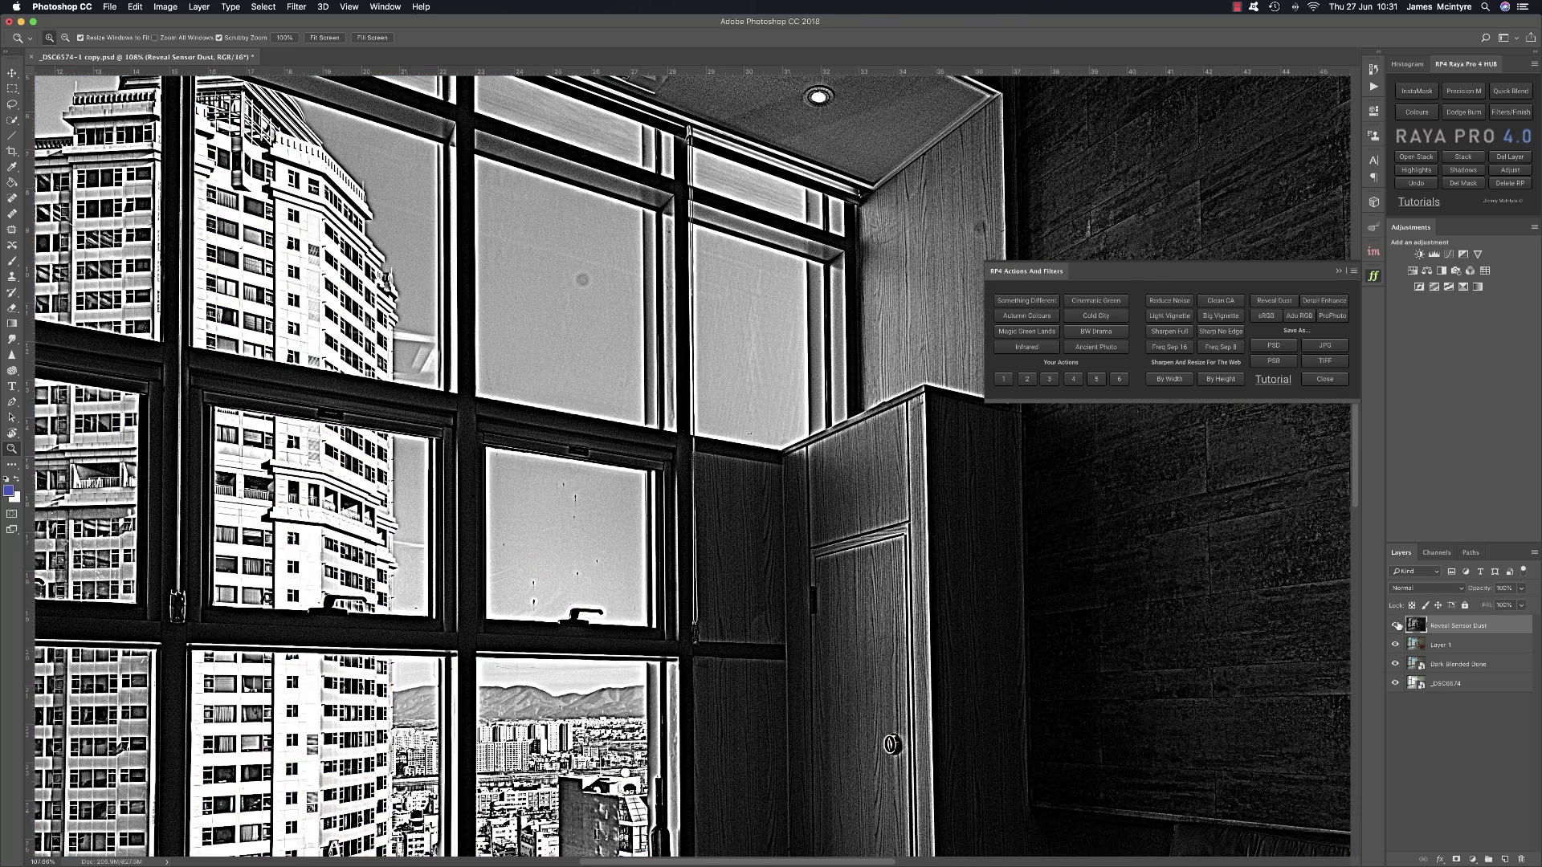
{"action": "left_click", "coordinate": [1397, 626]}
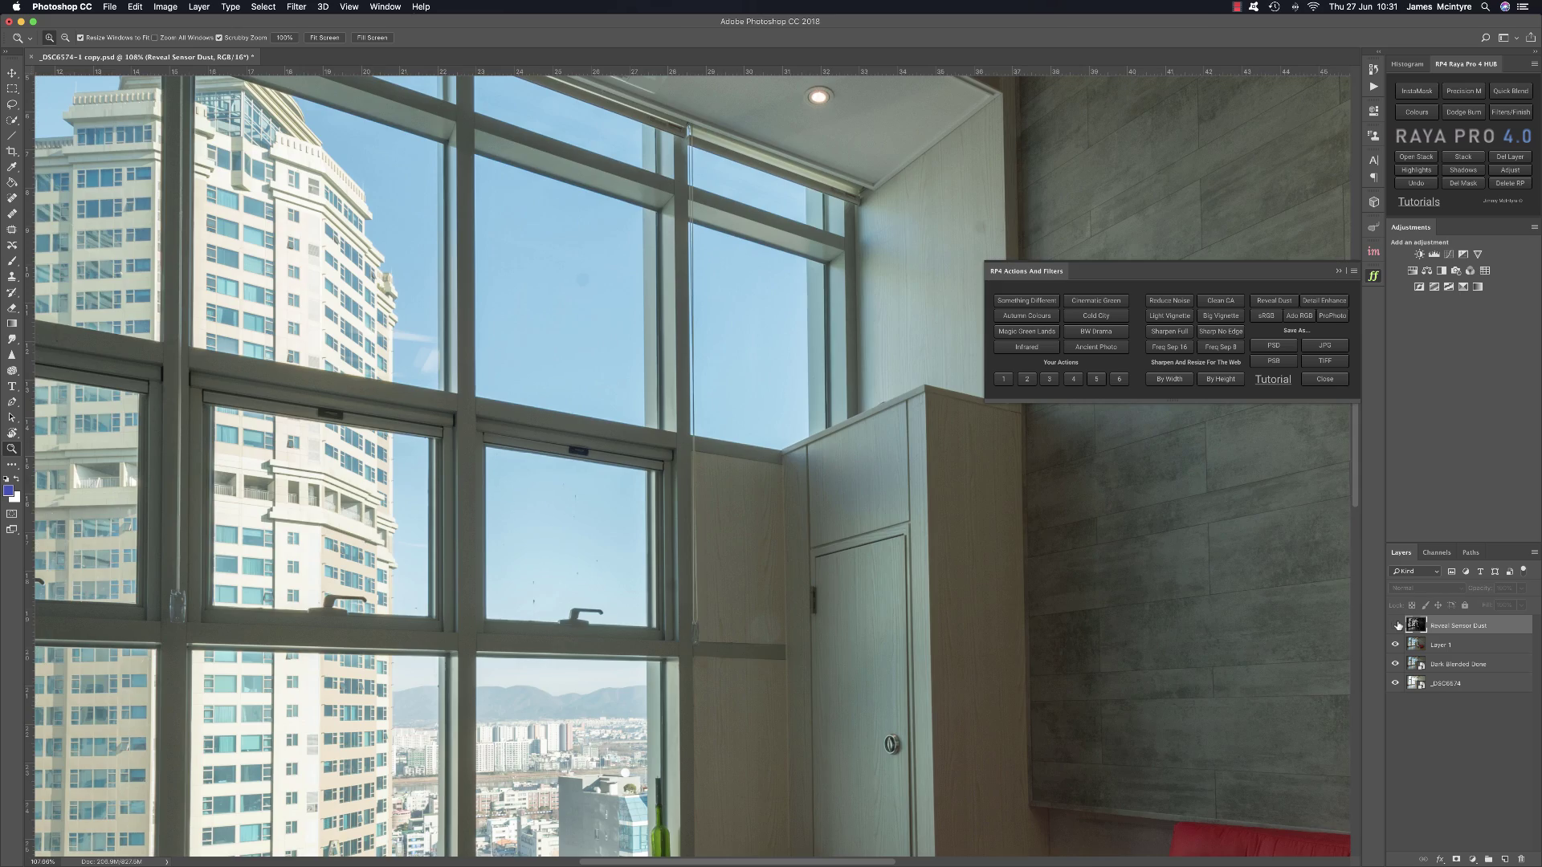
{"action": "left_click", "coordinate": [1397, 625]}
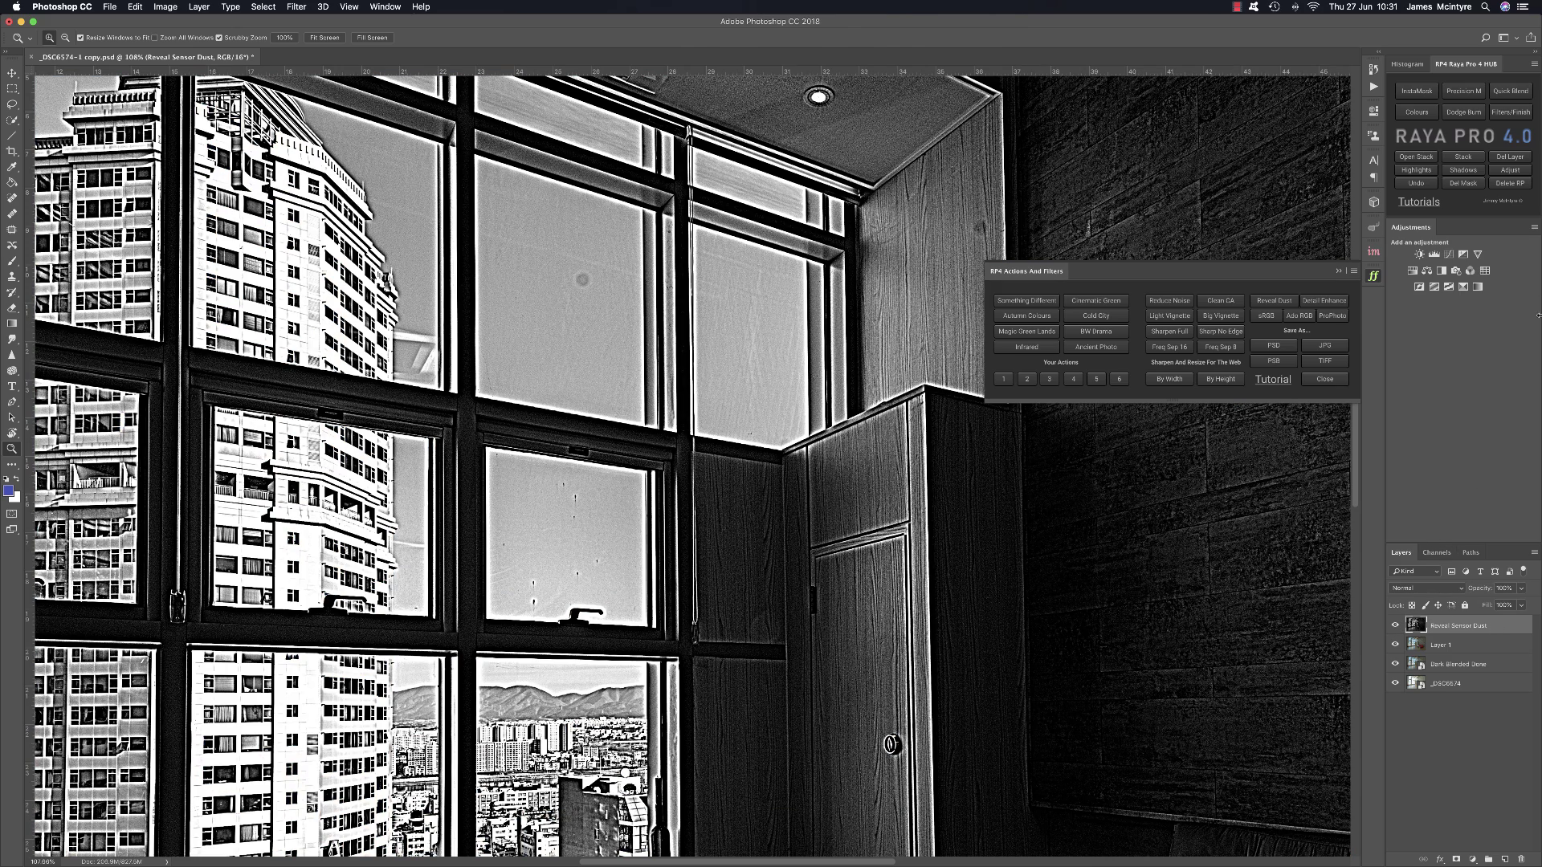
{"action": "left_click", "coordinate": [1512, 157]}
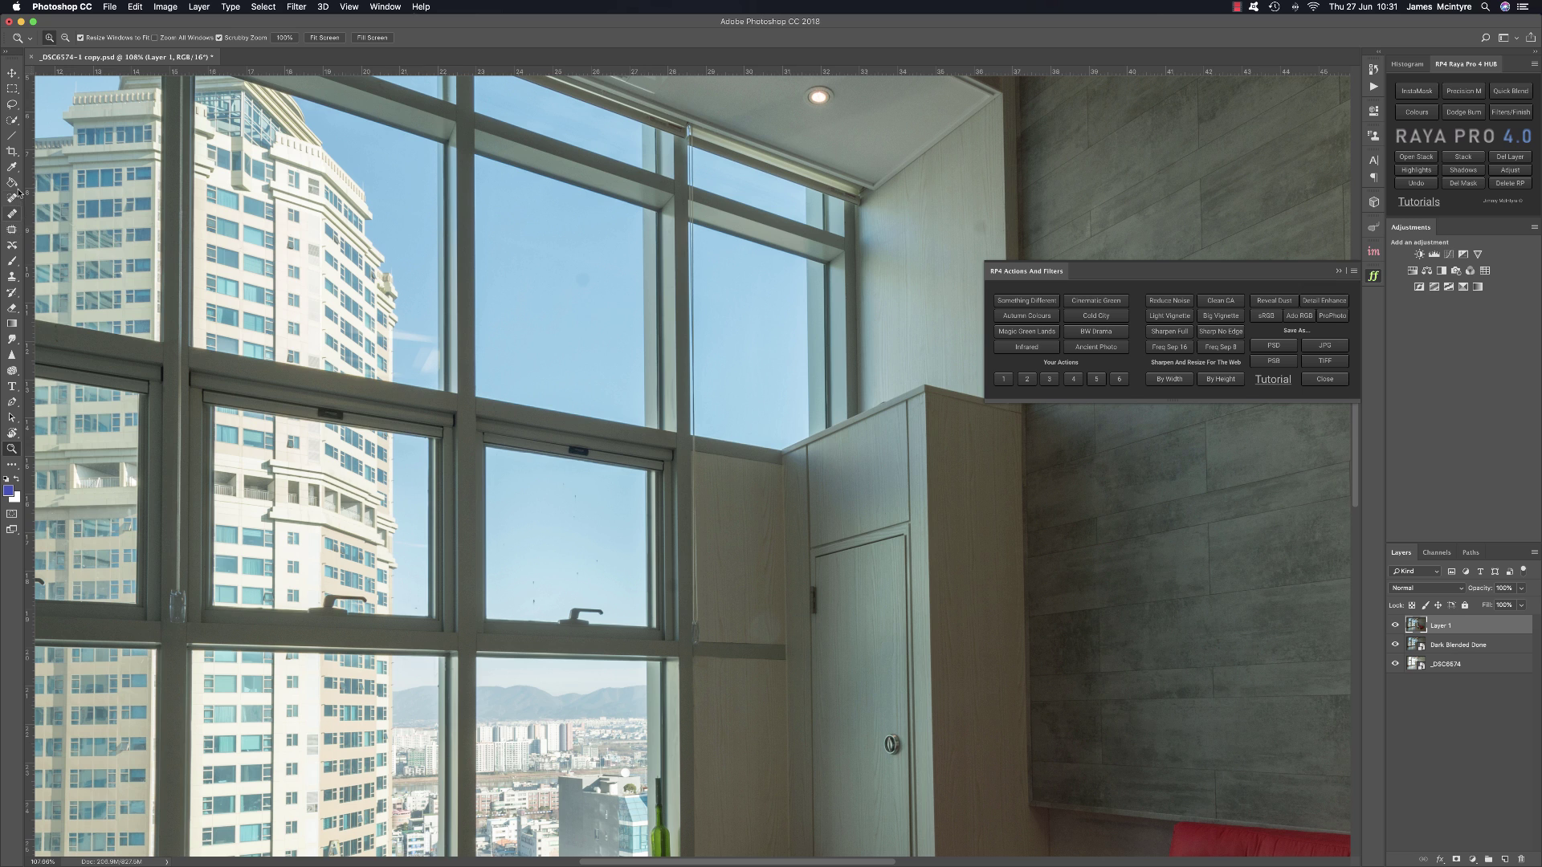
Step: Patch the sky dust spot with the Patch tool, then deselect with Cmd+D
{"action": "left_click", "coordinate": [12, 231]}
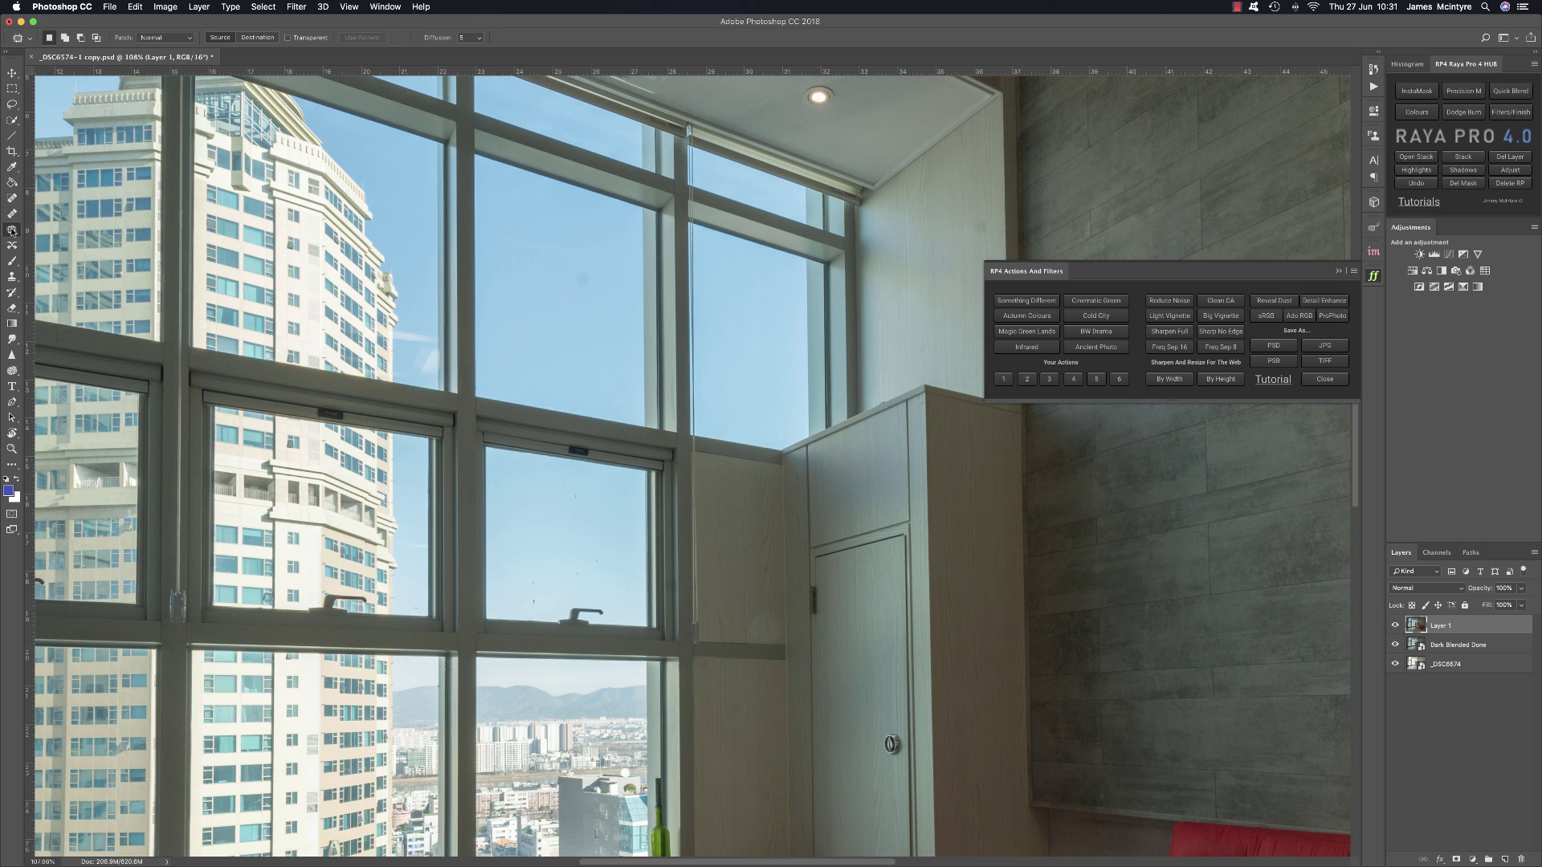
{"action": "mouse_move", "coordinate": [592, 301]}
{"action": "left_mouse_down"}
{"action": "mouse_move", "coordinate": [590, 270]}
{"action": "mouse_move", "coordinate": [567, 265]}
{"action": "mouse_move", "coordinate": [590, 295]}
{"action": "left_mouse_up"}
{"action": "key", "text": "super+d"}
Step: Open InstaMask, fit the photo on screen, delete Layer 1 and hide Dark Blended Done
{"action": "left_click", "coordinate": [1337, 275]}
{"action": "left_click", "coordinate": [1410, 94]}
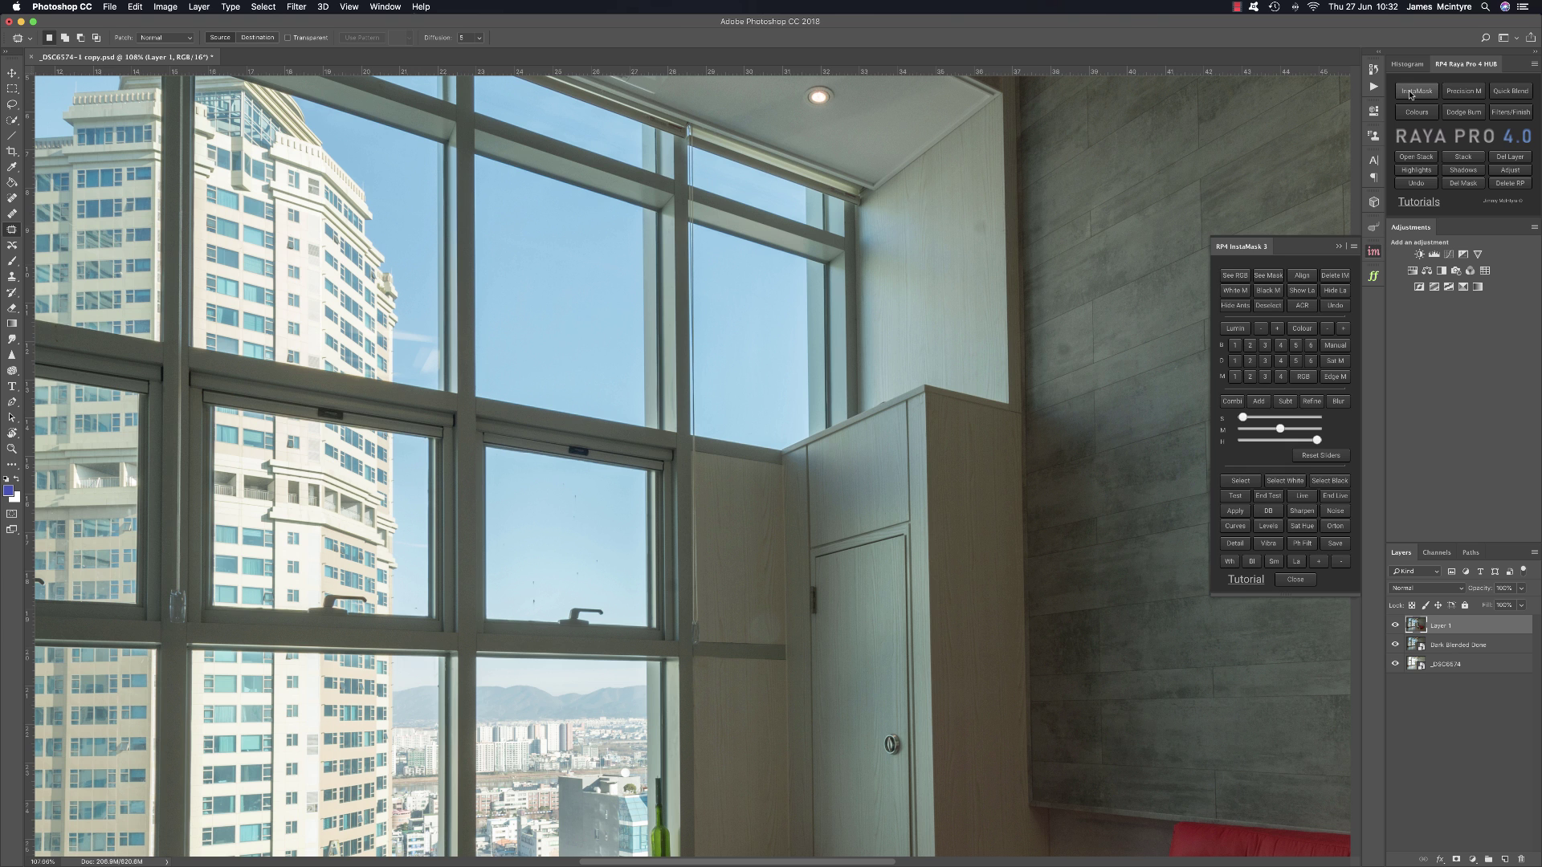
{"action": "key", "text": "super+0"}
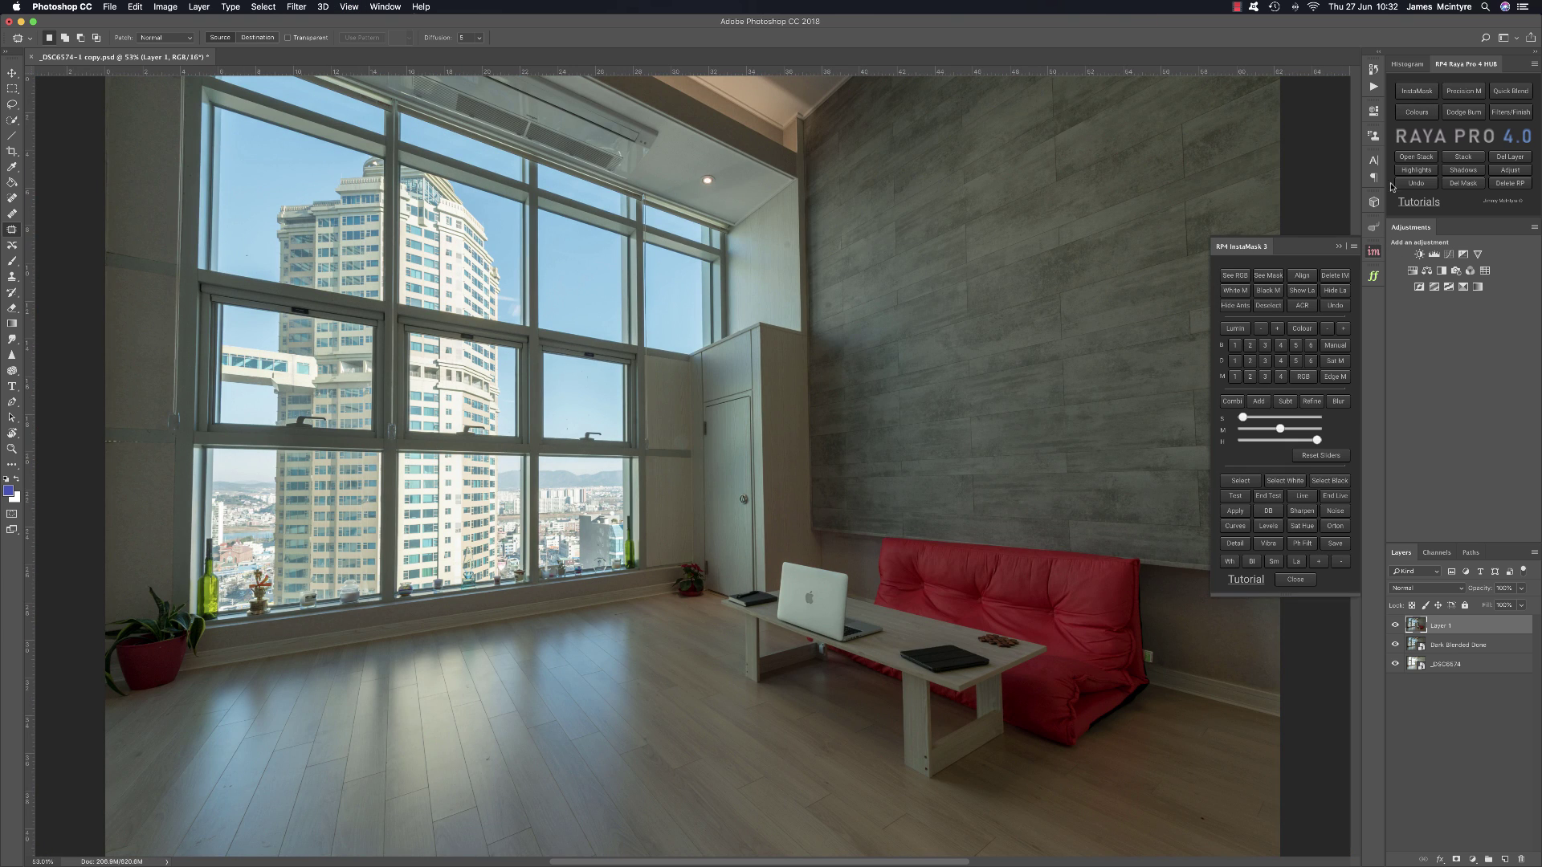
{"action": "left_click", "coordinate": [1509, 157]}
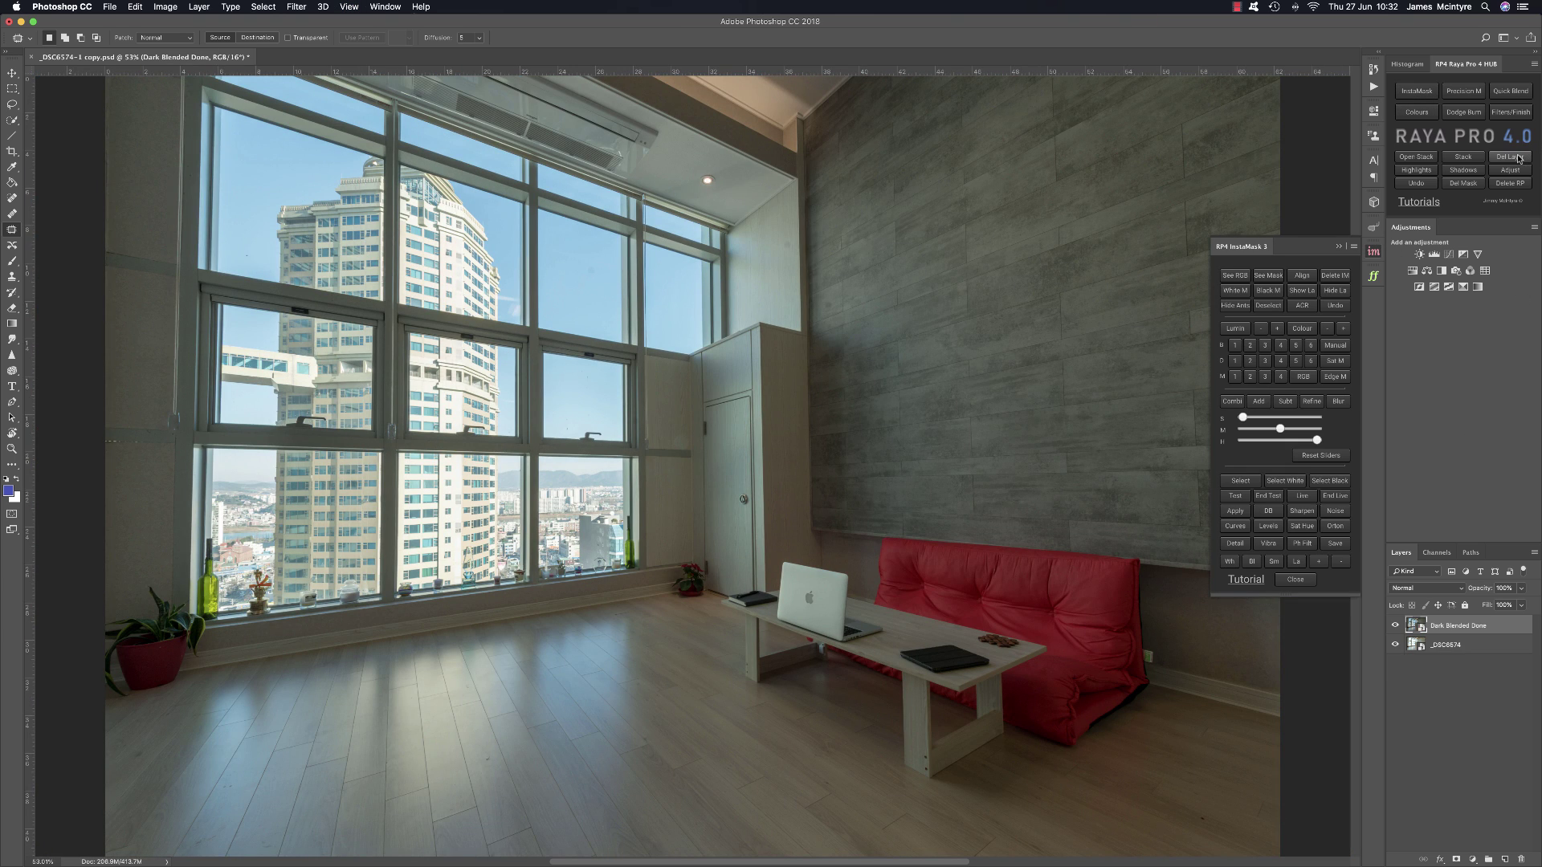
{"action": "left_click", "coordinate": [1394, 626]}
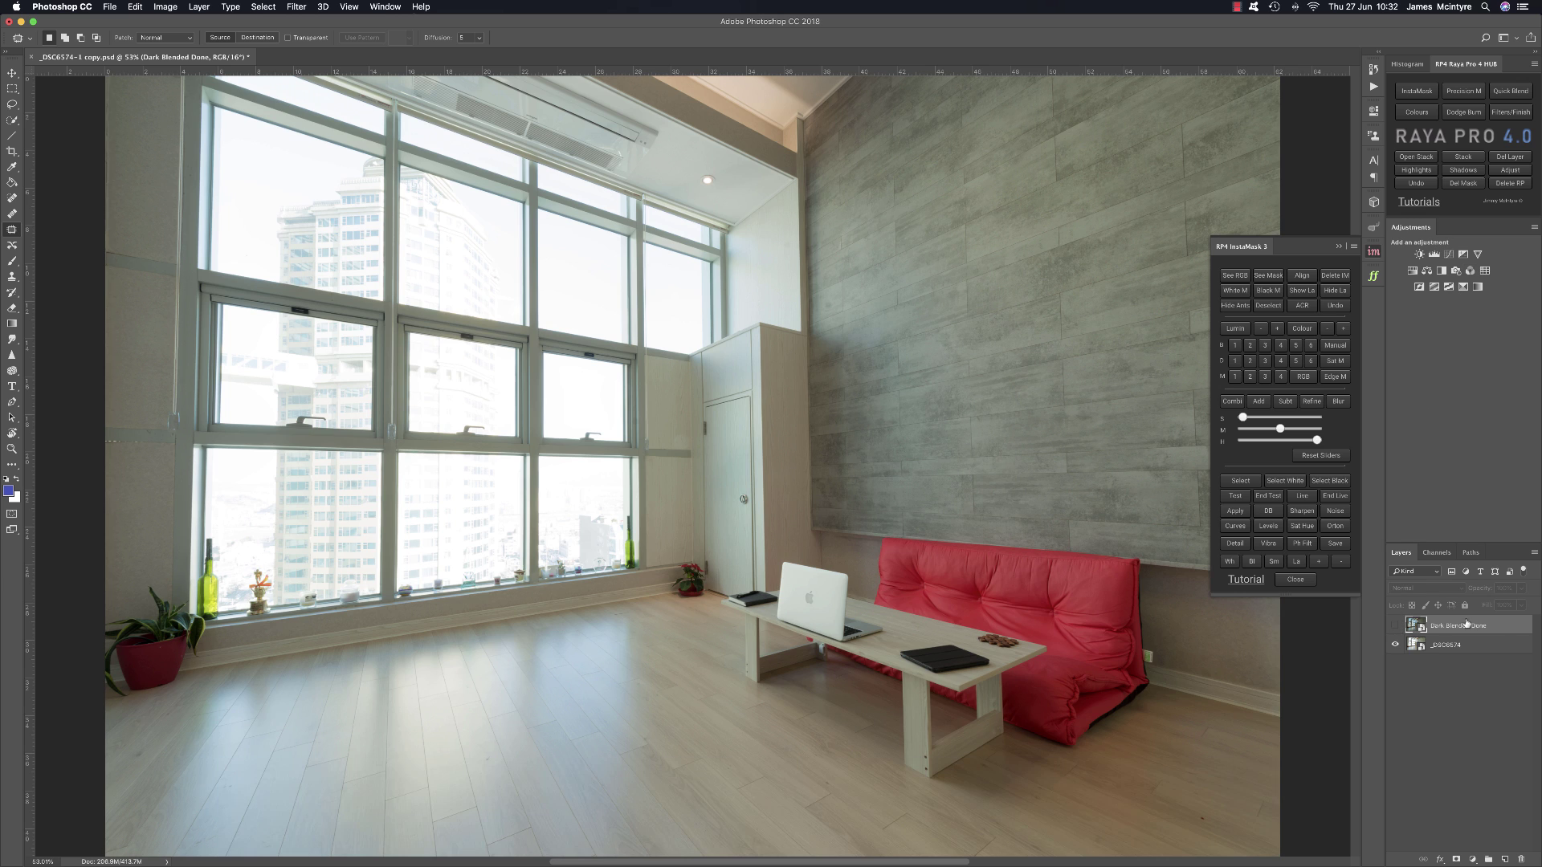
Step: Generate a B 1 brights luminosity mask and drag the M and H sliders to darken it
{"action": "left_click", "coordinate": [1235, 345]}
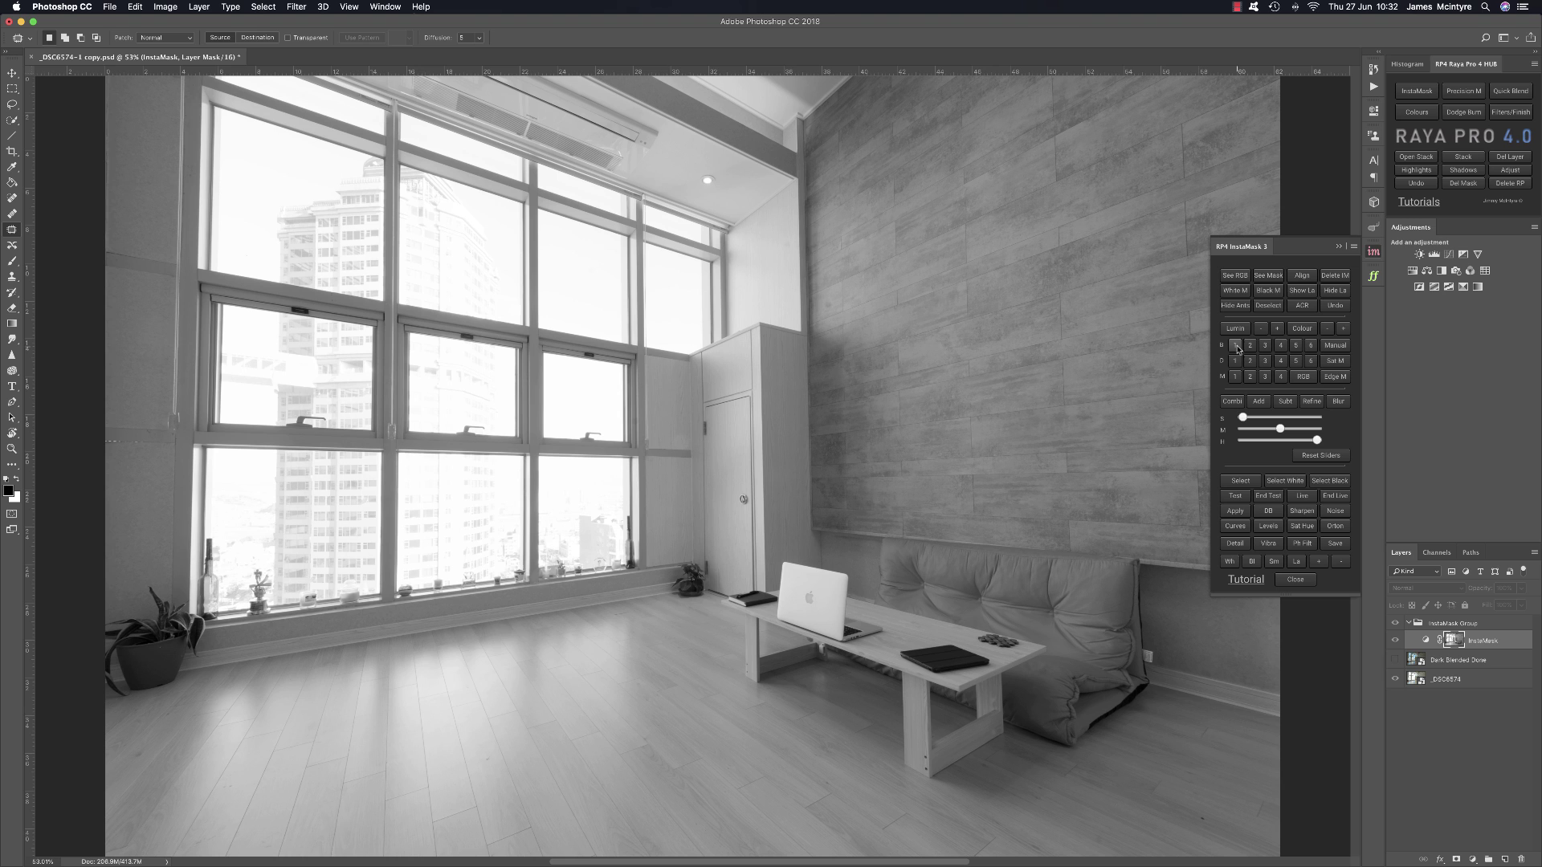
{"action": "left_click", "coordinate": [1288, 430]}
{"action": "left_click_drag", "start_coordinate": [1317, 440], "coordinate": [1291, 431]}
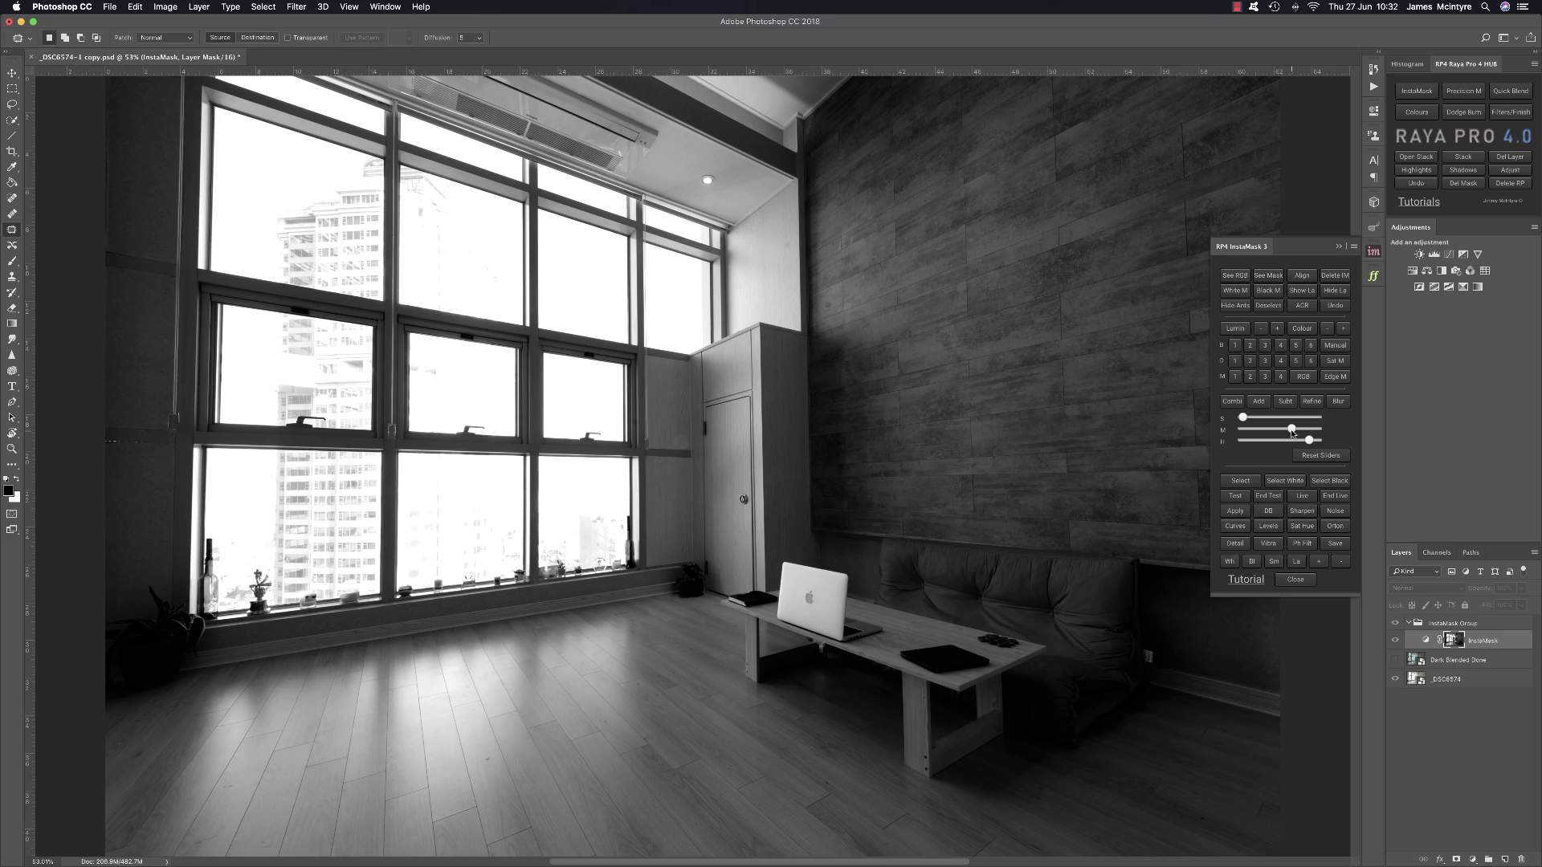
Step: Load the brights mask as a selection, give Dark Blended Done a black mask, show it and hide the ants
{"action": "left_click", "coordinate": [1241, 481]}
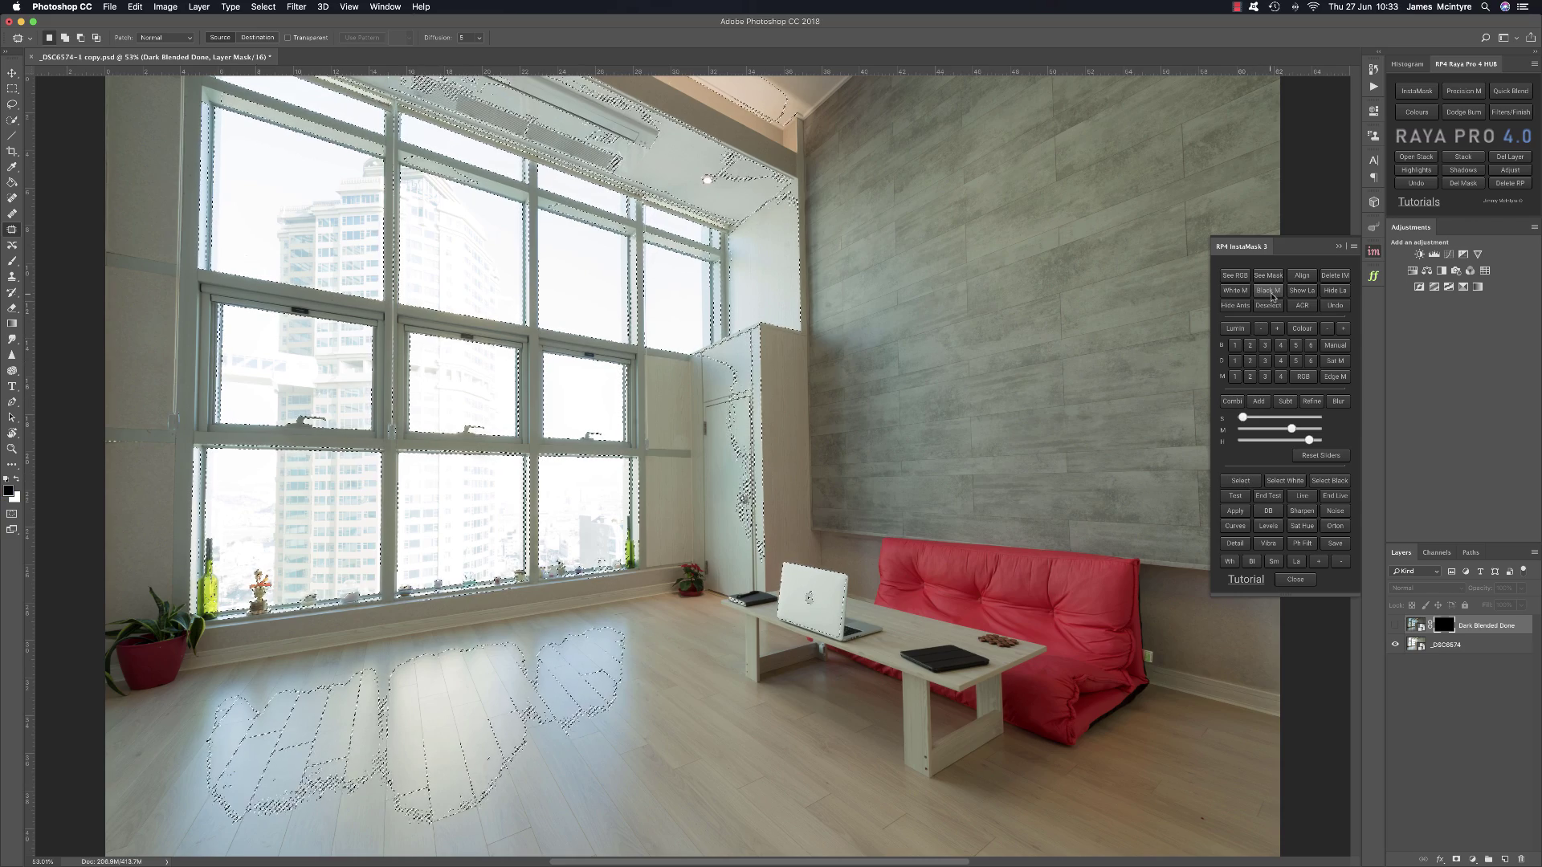
{"action": "left_click", "coordinate": [1268, 294]}
{"action": "left_click", "coordinate": [1303, 292]}
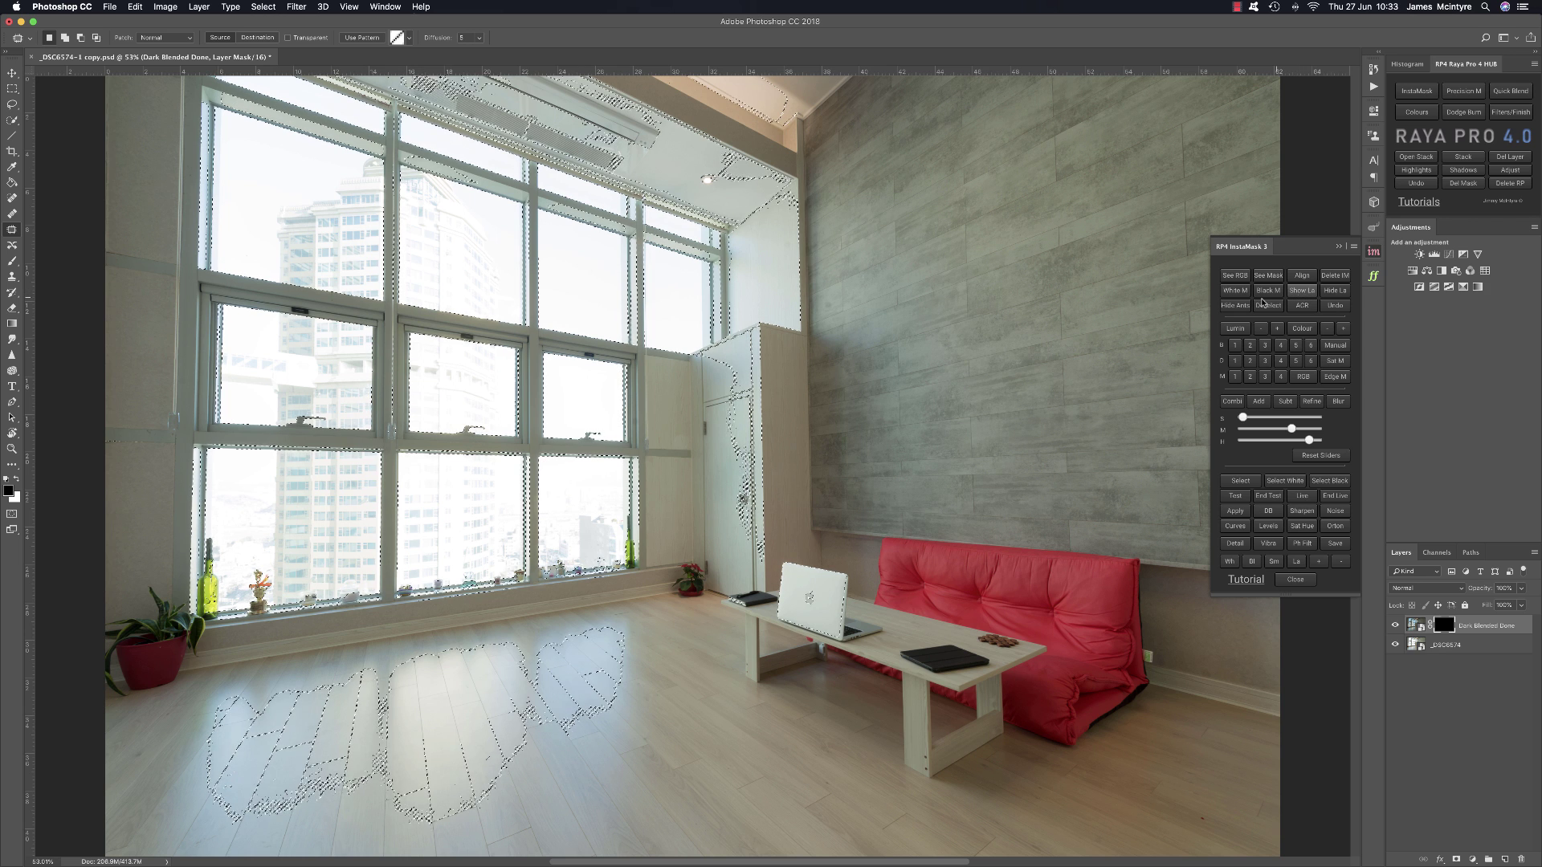
{"action": "left_click", "coordinate": [1241, 310]}
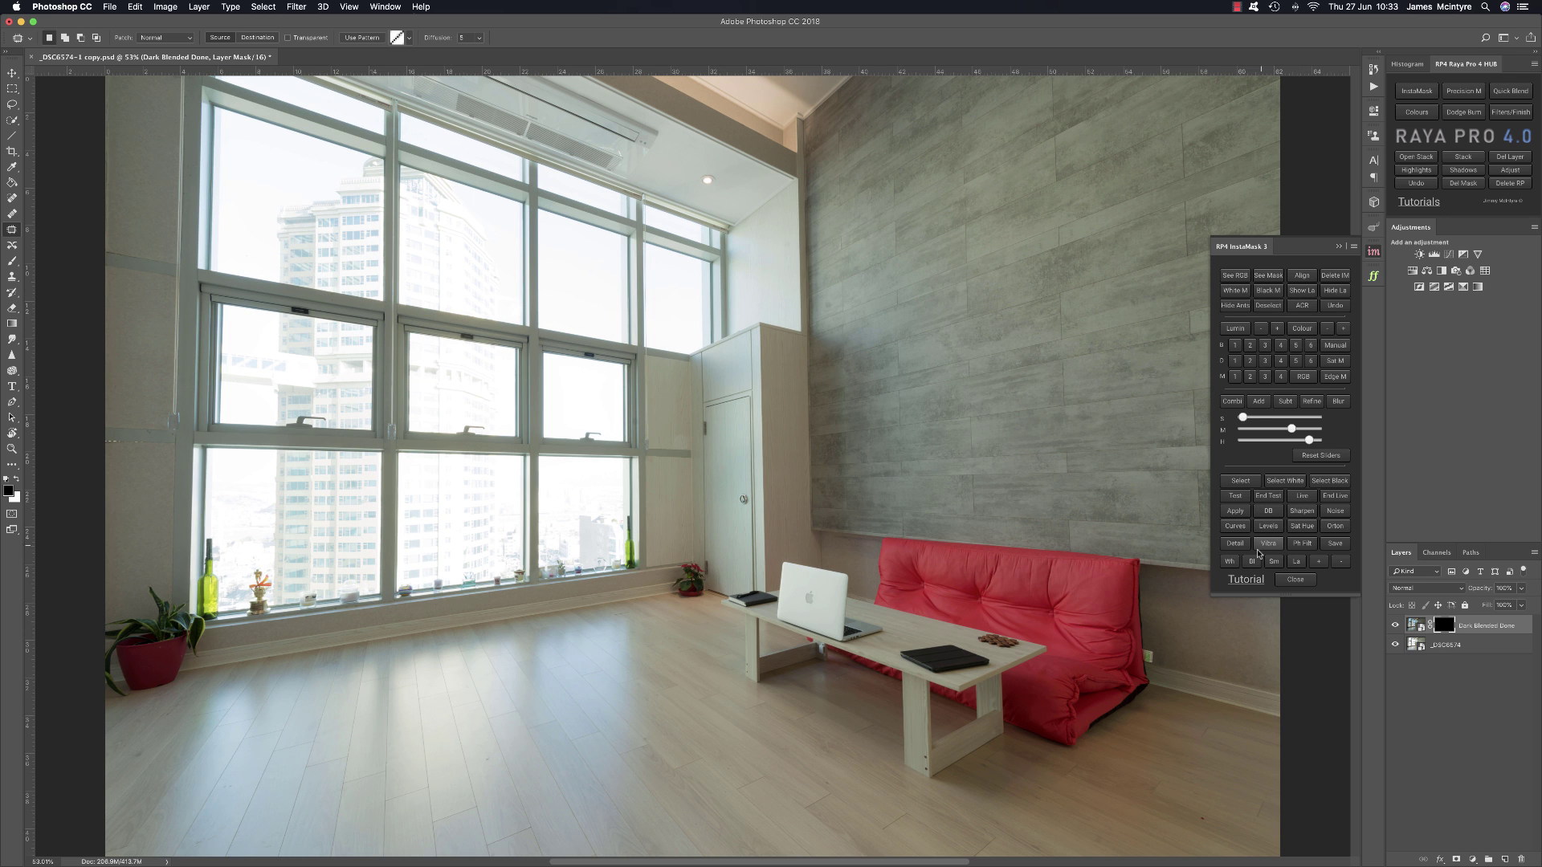
{"action": "left_click", "coordinate": [1250, 563]}
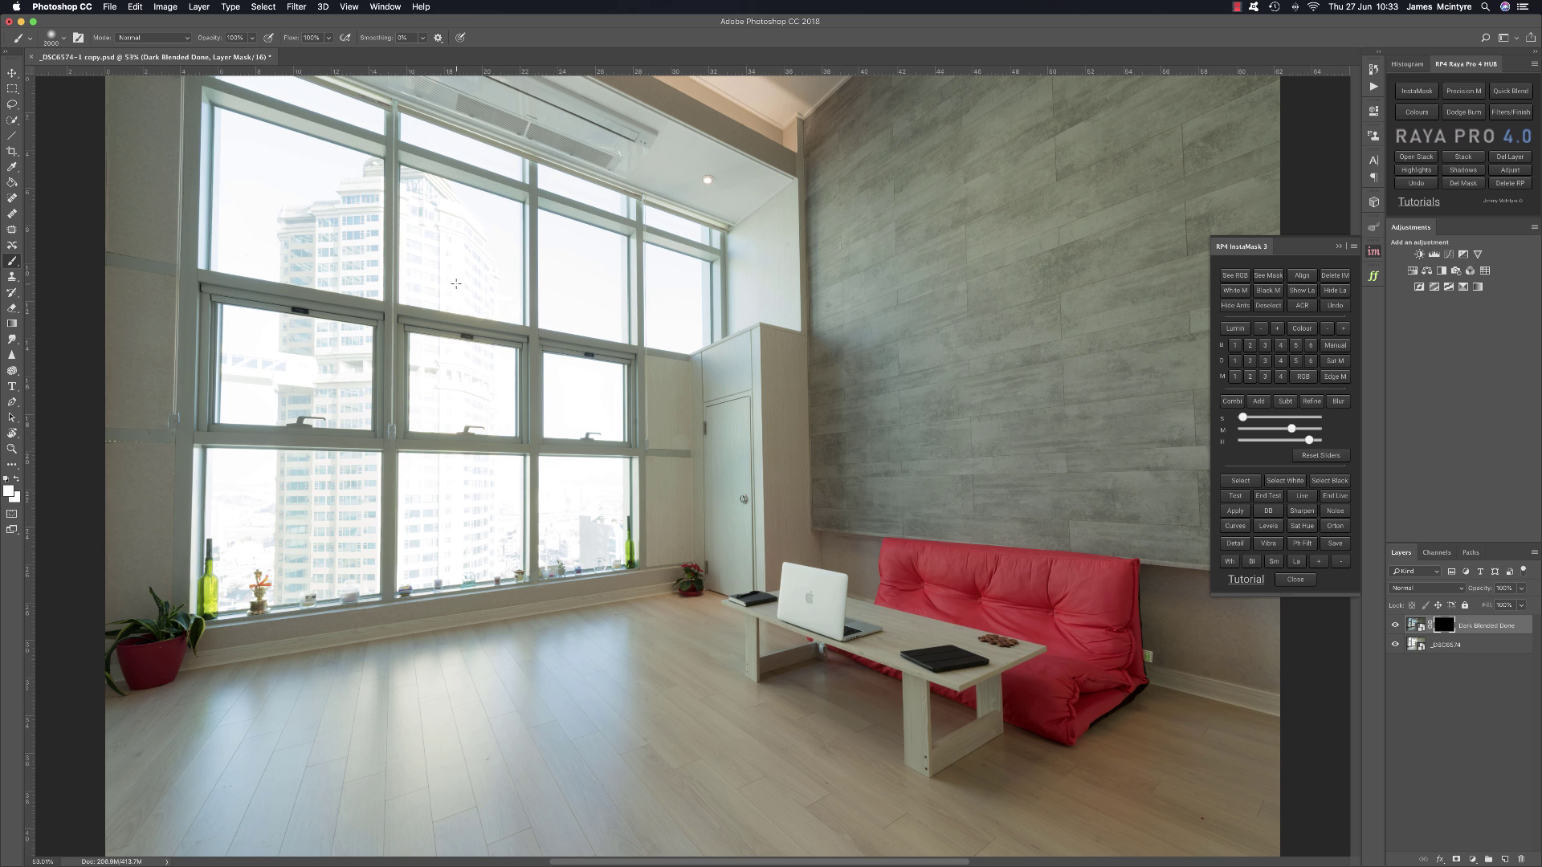
Step: Paint the windows on Dark Blended Done's mask, then delete that mask and hide the layer
{"action": "mouse_move", "coordinate": [455, 284]}
{"action": "left_mouse_down"}
{"action": "mouse_move", "coordinate": [584, 286]}
{"action": "mouse_move", "coordinate": [526, 390]}
{"action": "mouse_move", "coordinate": [435, 277]}
{"action": "mouse_move", "coordinate": [280, 175]}
{"action": "mouse_move", "coordinate": [285, 159]}
{"action": "mouse_move", "coordinate": [230, 312]}
{"action": "mouse_move", "coordinate": [658, 590]}
{"action": "mouse_move", "coordinate": [561, 580]}
{"action": "mouse_move", "coordinate": [569, 512]}
{"action": "mouse_move", "coordinate": [255, 473]}
{"action": "mouse_move", "coordinate": [221, 257]}
{"action": "mouse_move", "coordinate": [248, 63]}
{"action": "mouse_move", "coordinate": [695, 223]}
{"action": "left_mouse_up"}
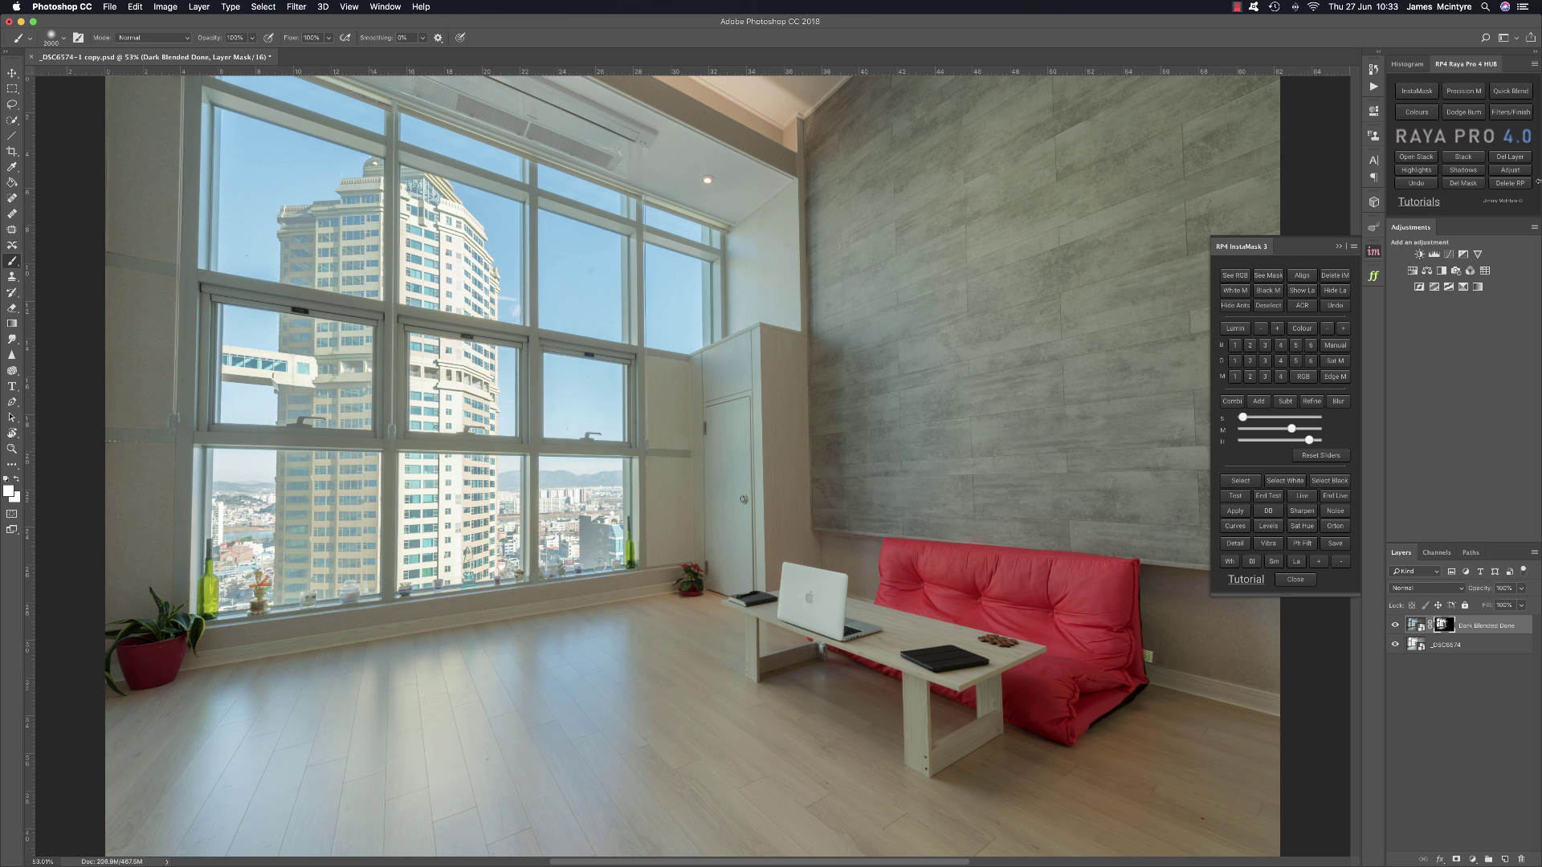
{"action": "left_click", "coordinate": [1463, 183]}
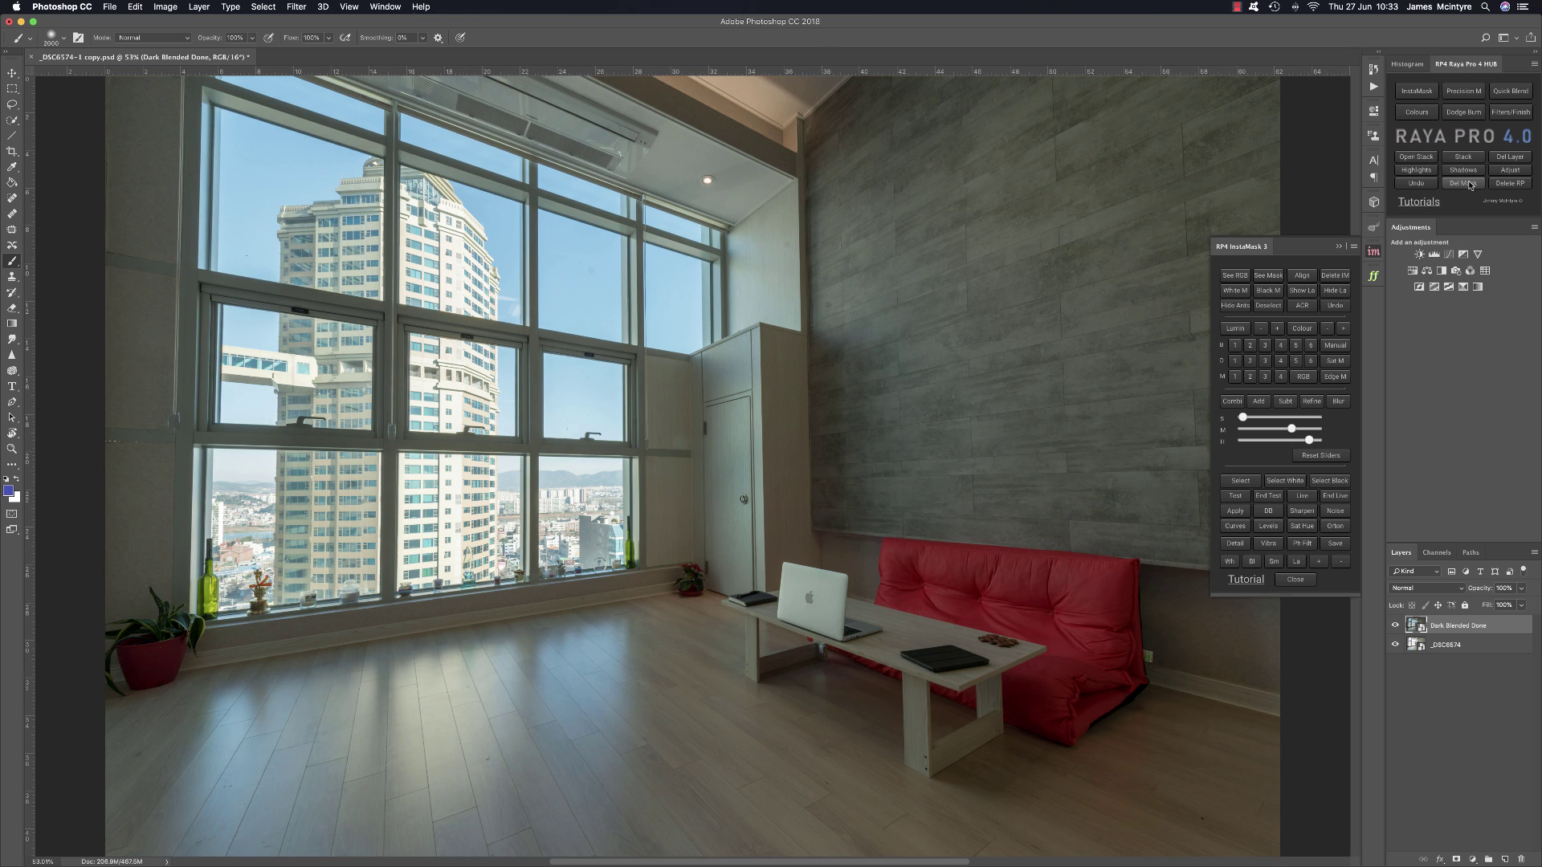
{"action": "left_click", "coordinate": [1339, 295]}
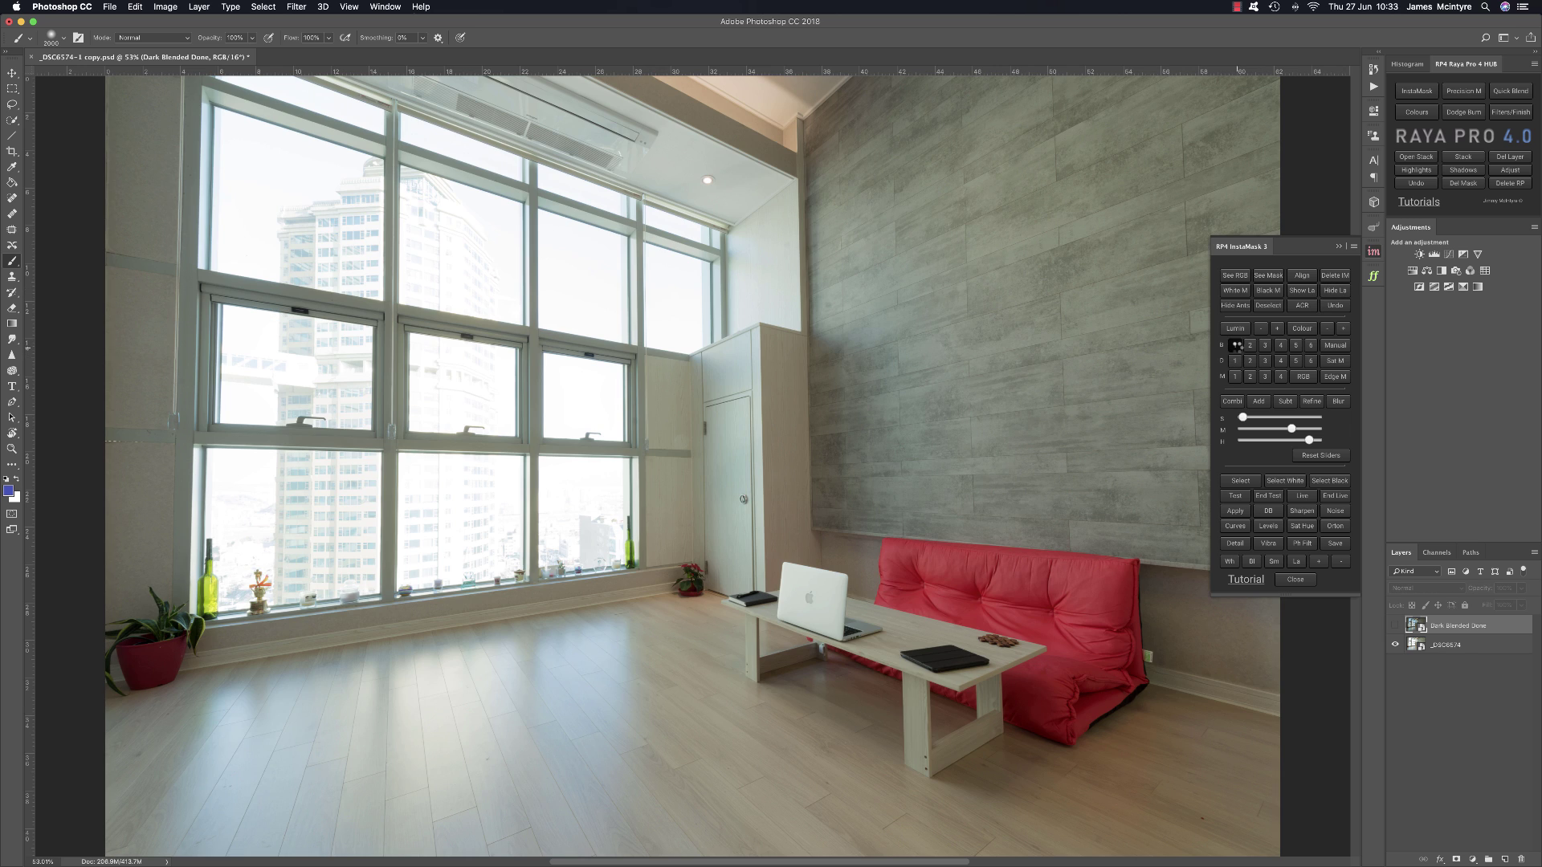
{"action": "left_click", "coordinate": [1235, 346]}
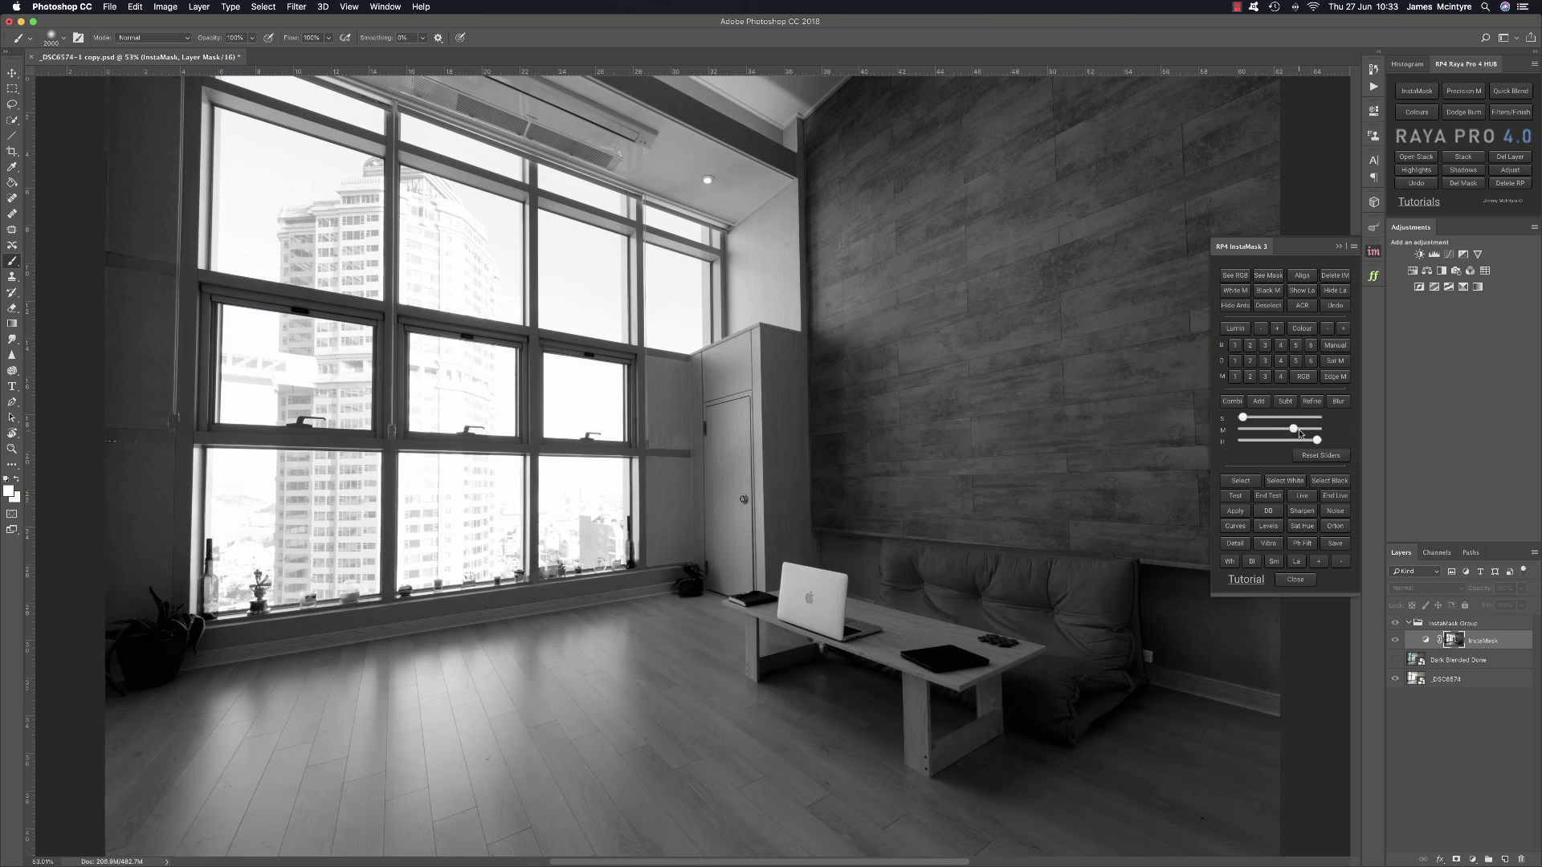
{"action": "left_click_drag", "start_coordinate": [1300, 434], "coordinate": [1313, 441]}
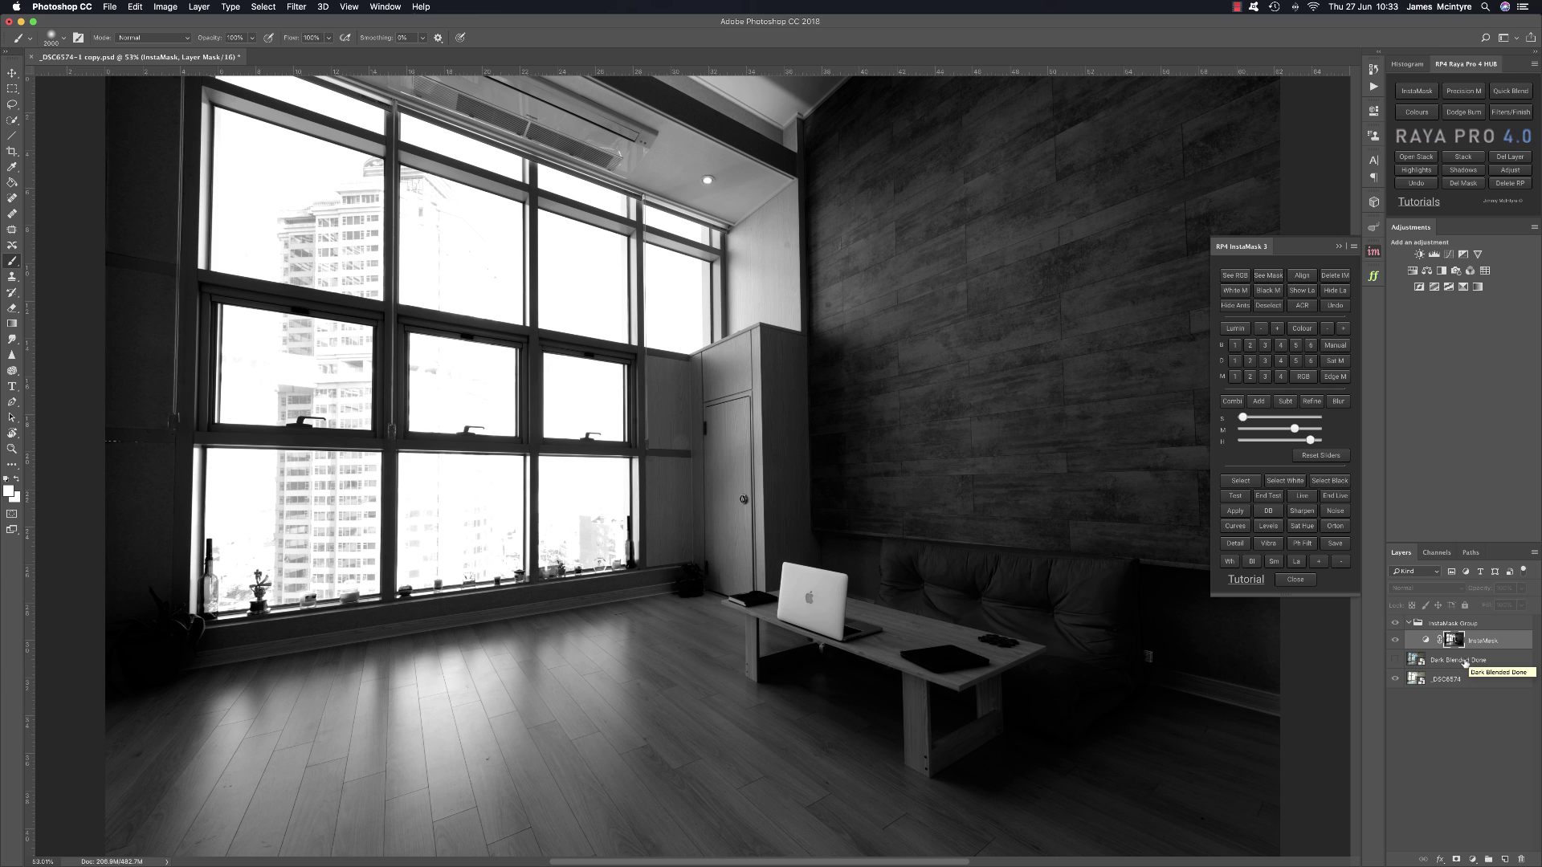
{"action": "left_click", "coordinate": [1240, 481]}
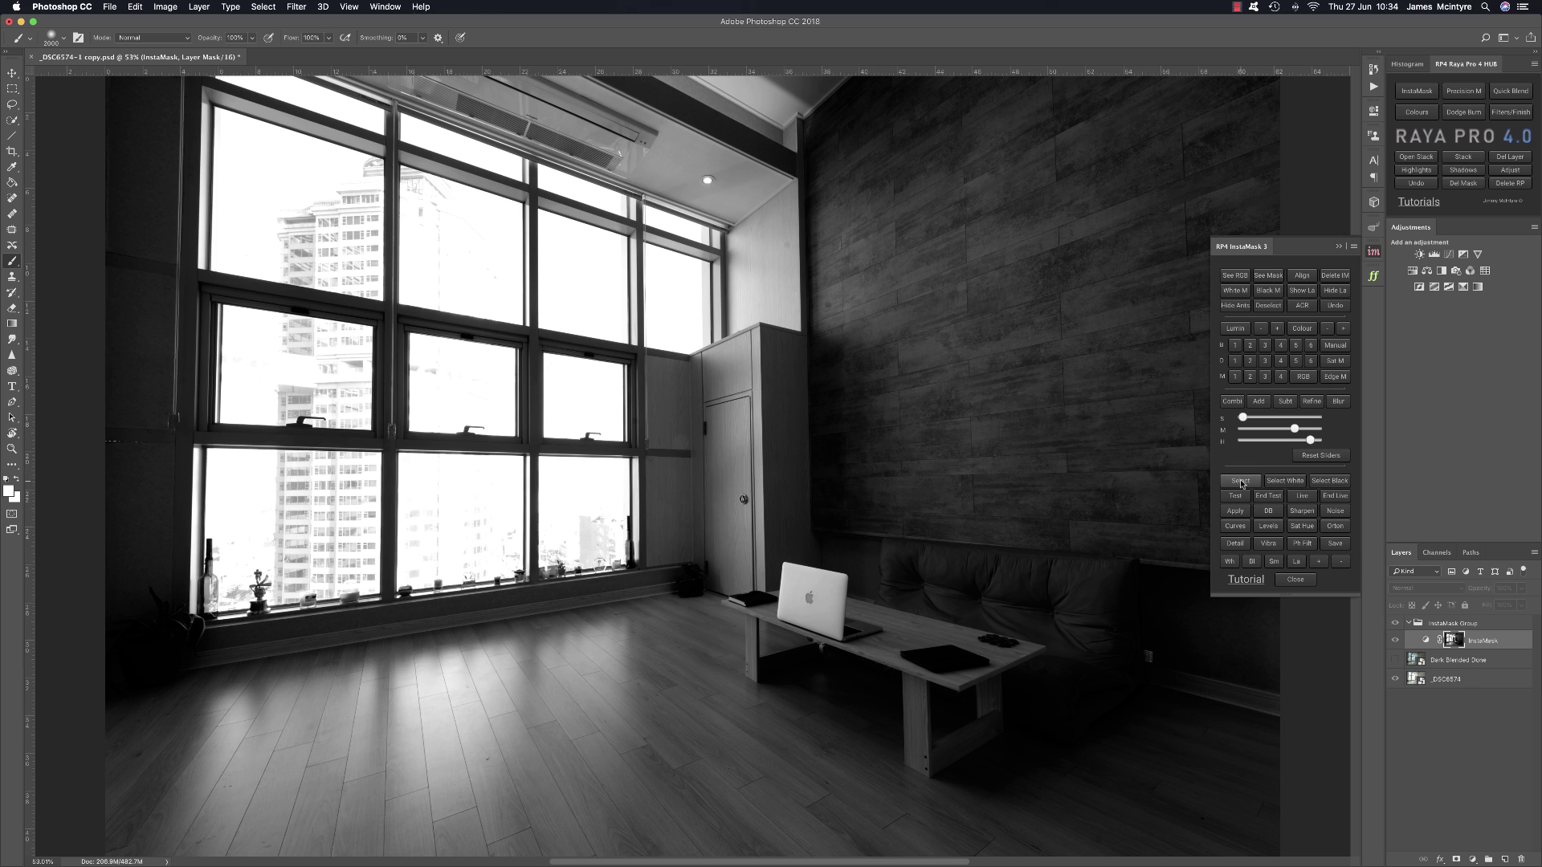
{"action": "left_click", "coordinate": [1287, 481]}
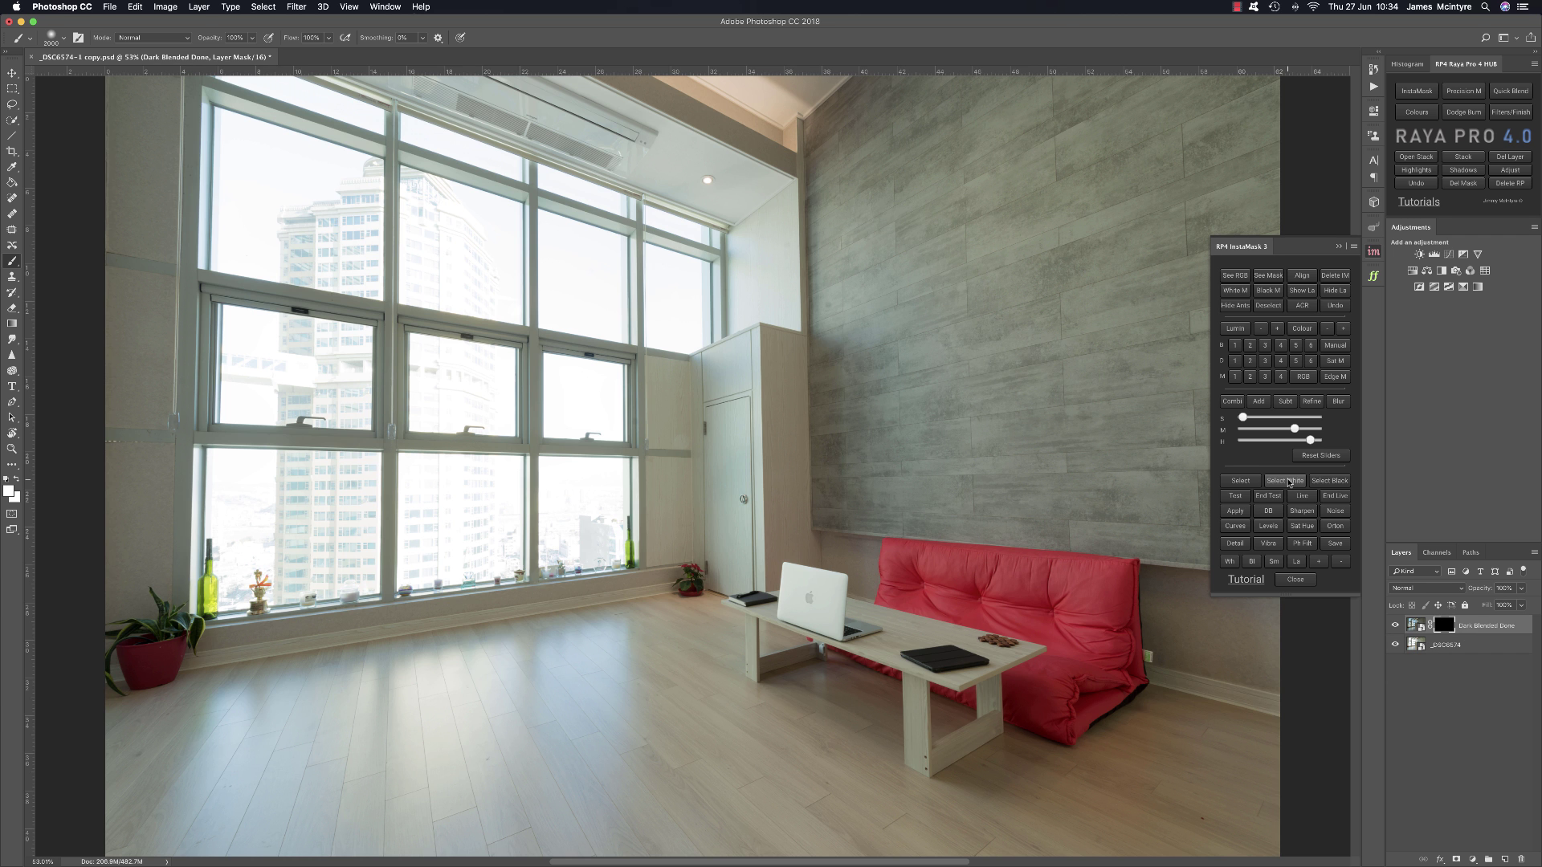
{"action": "left_click", "coordinate": [1339, 245]}
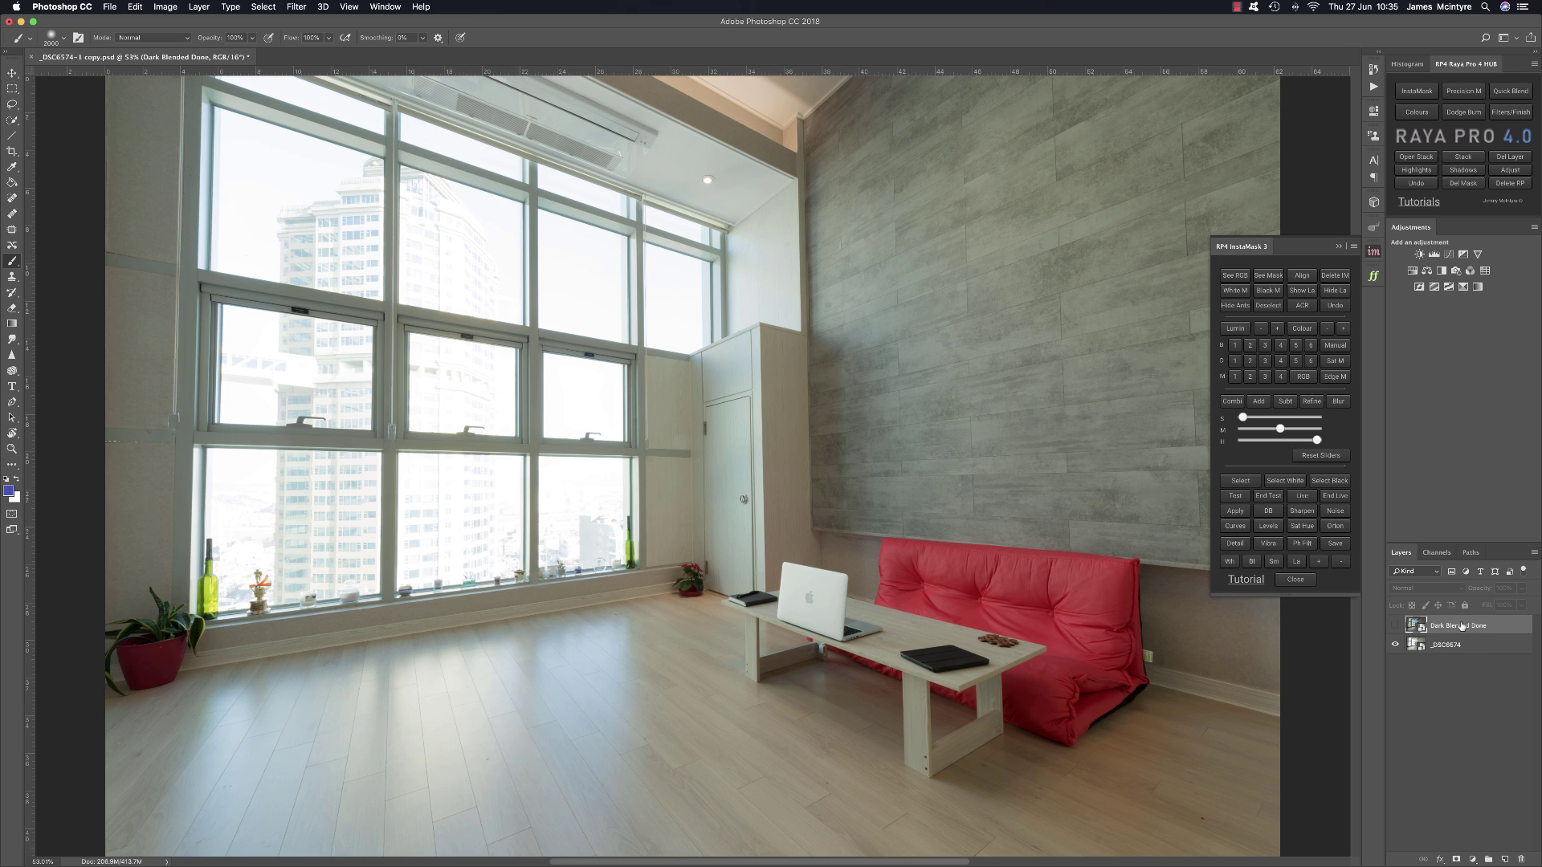
Step: Create a D 1 darks mask, adjust its S slider, and apply it as Dark Blended Done's mask
{"action": "left_click", "coordinate": [1234, 361]}
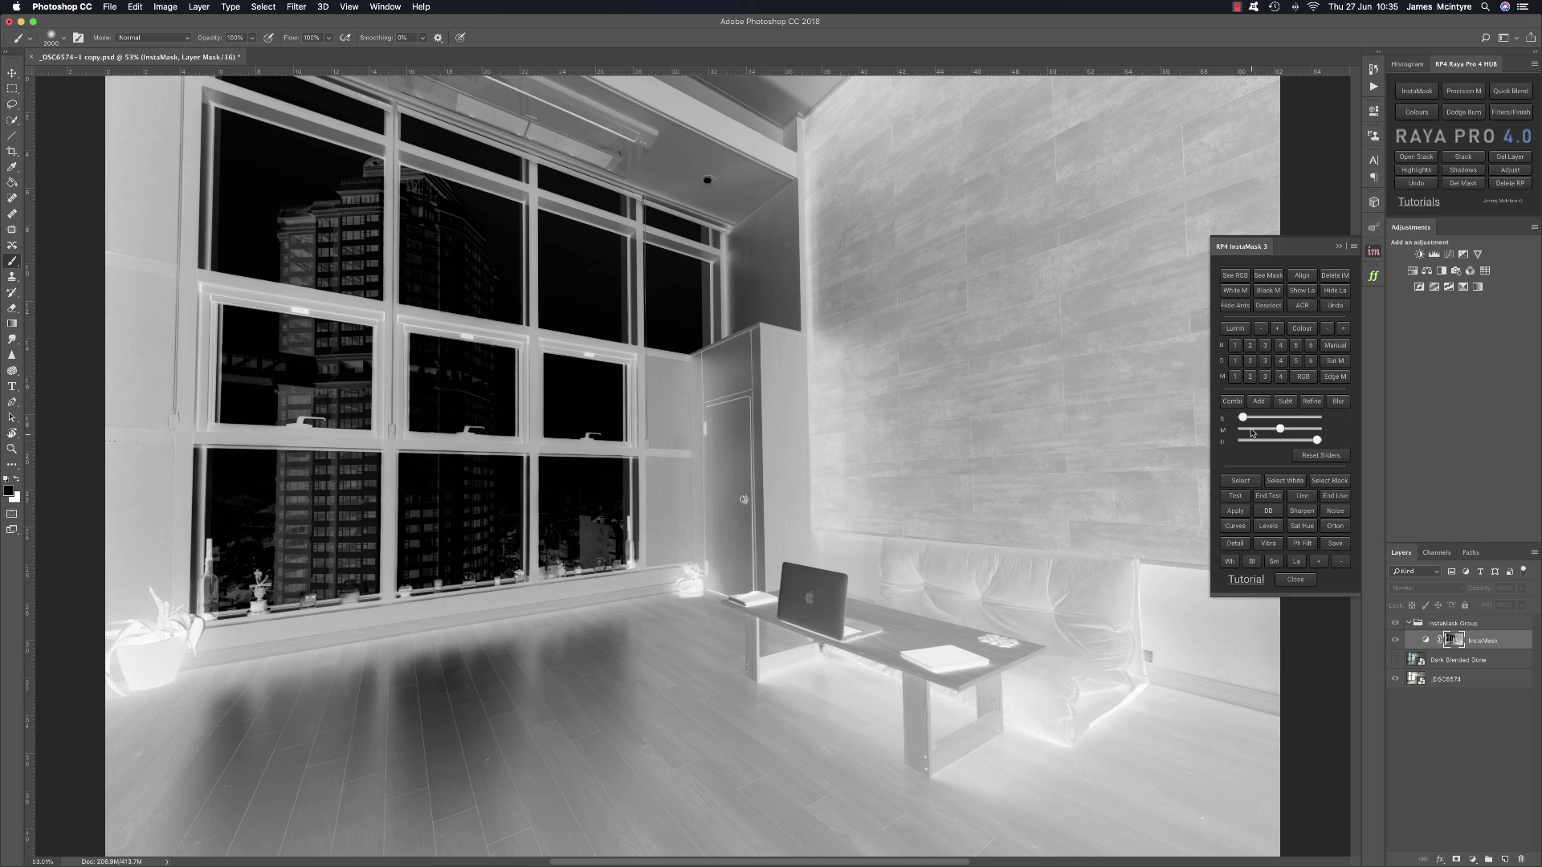
{"action": "left_click_drag", "start_coordinate": [1244, 417], "coordinate": [1311, 440]}
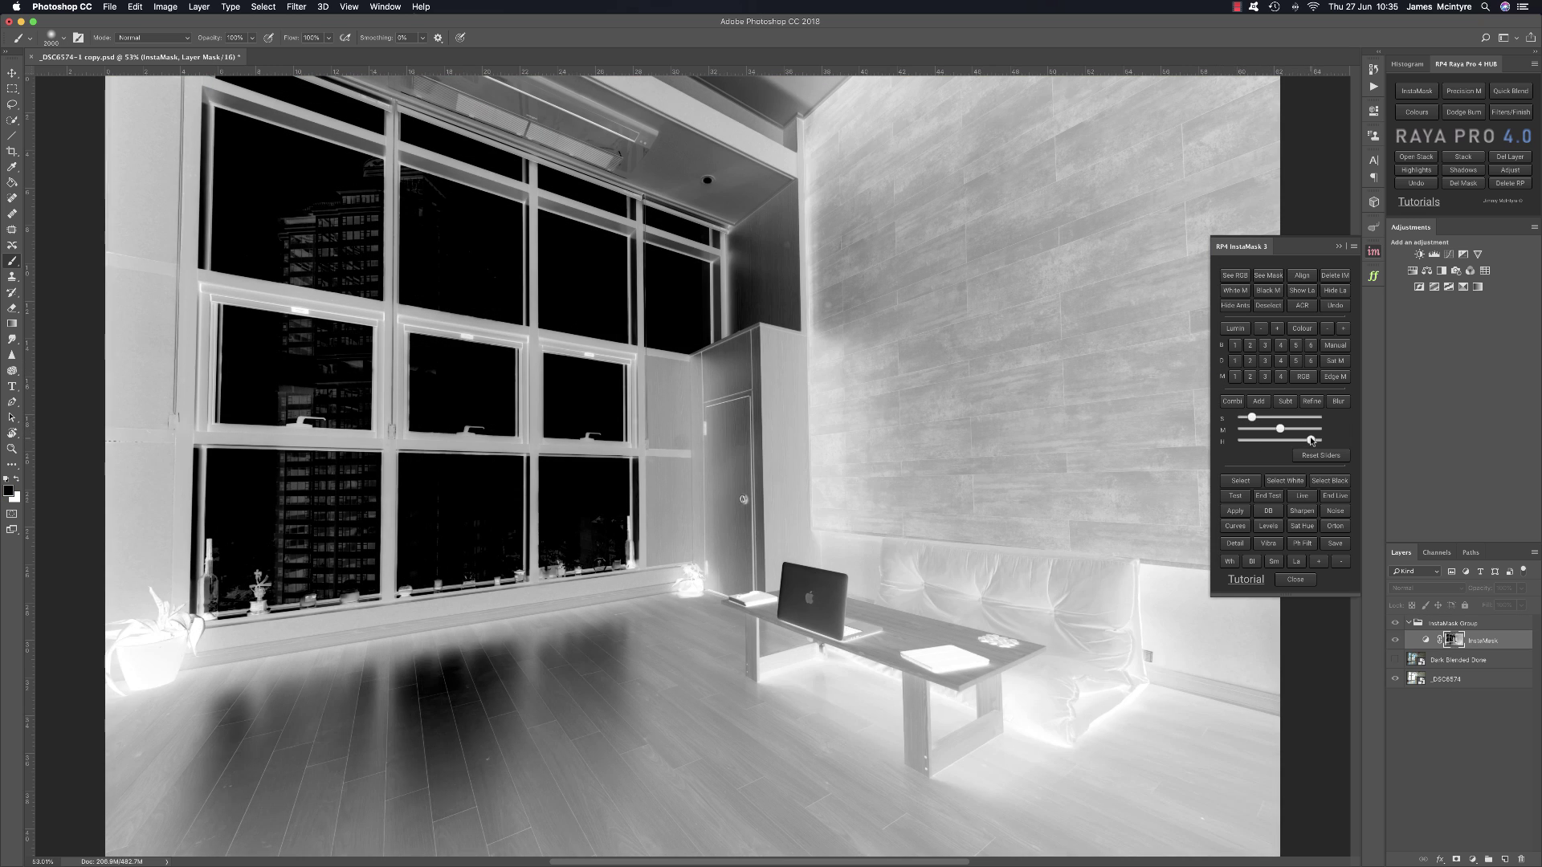
{"action": "left_click", "coordinate": [1336, 482]}
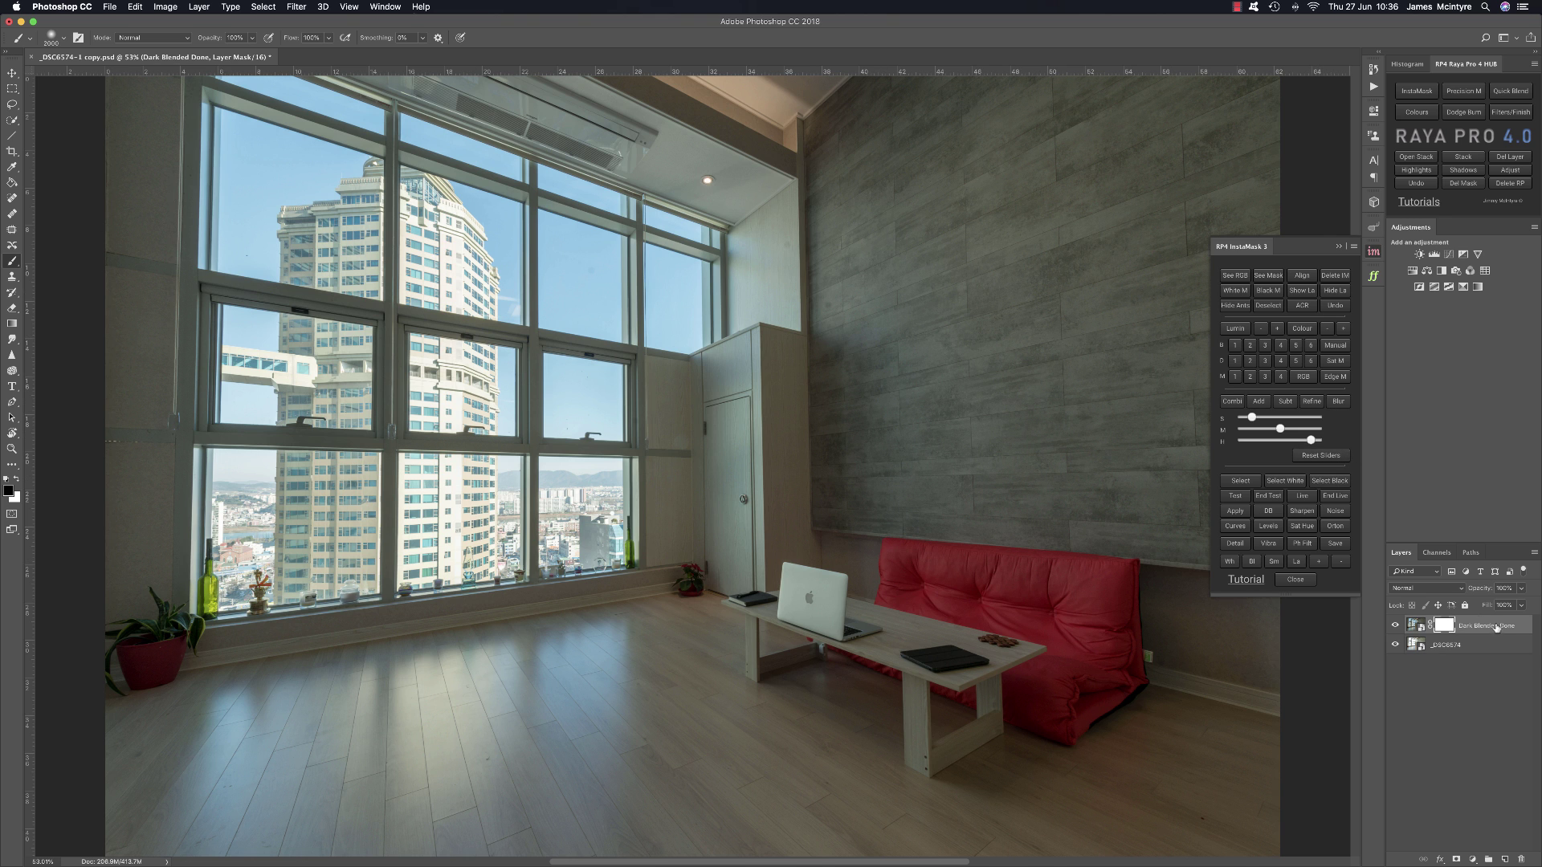
Step: Paint the mask with a large soft brush over walls, floor and ceiling to keep them bright
{"action": "mouse_move", "coordinate": [588, 107]}
{"action": "left_mouse_down"}
{"action": "mouse_move", "coordinate": [932, 185]}
{"action": "mouse_move", "coordinate": [1128, 315]}
{"action": "mouse_move", "coordinate": [1124, 612]}
{"action": "mouse_move", "coordinate": [1150, 846]}
{"action": "mouse_move", "coordinate": [929, 839]}
{"action": "mouse_move", "coordinate": [811, 771]}
{"action": "mouse_move", "coordinate": [562, 722]}
{"action": "mouse_move", "coordinate": [332, 714]}
{"action": "mouse_move", "coordinate": [152, 835]}
{"action": "mouse_move", "coordinate": [1262, 829]}
{"action": "mouse_move", "coordinate": [1212, 37]}
{"action": "left_mouse_up"}
{"action": "mouse_move", "coordinate": [108, 90]}
{"action": "left_mouse_down"}
{"action": "mouse_move", "coordinate": [239, 408]}
{"action": "mouse_move", "coordinate": [594, 377]}
{"action": "mouse_move", "coordinate": [610, 554]}
{"action": "mouse_move", "coordinate": [346, 562]}
{"action": "left_mouse_up"}
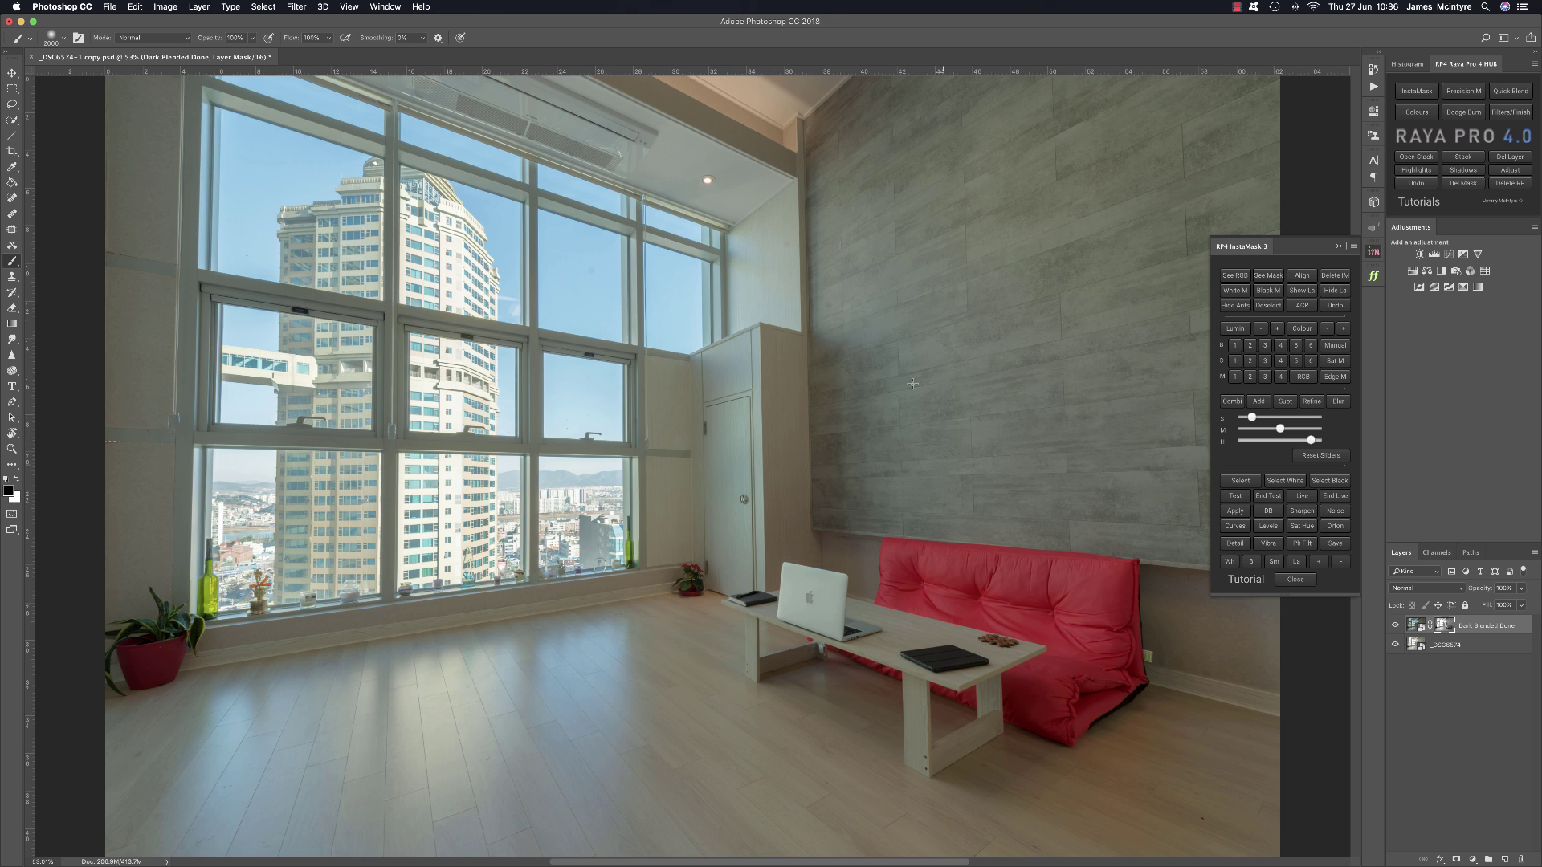
{"action": "mouse_move", "coordinate": [865, 161]}
{"action": "left_mouse_down"}
{"action": "mouse_move", "coordinate": [1209, 172]}
{"action": "mouse_move", "coordinate": [1089, 272]}
{"action": "mouse_move", "coordinate": [896, 392]}
{"action": "mouse_move", "coordinate": [955, 476]}
{"action": "mouse_move", "coordinate": [1139, 571]}
{"action": "mouse_move", "coordinate": [1106, 643]}
{"action": "mouse_move", "coordinate": [789, 695]}
{"action": "mouse_move", "coordinate": [304, 705]}
{"action": "mouse_move", "coordinate": [153, 666]}
{"action": "left_mouse_up"}
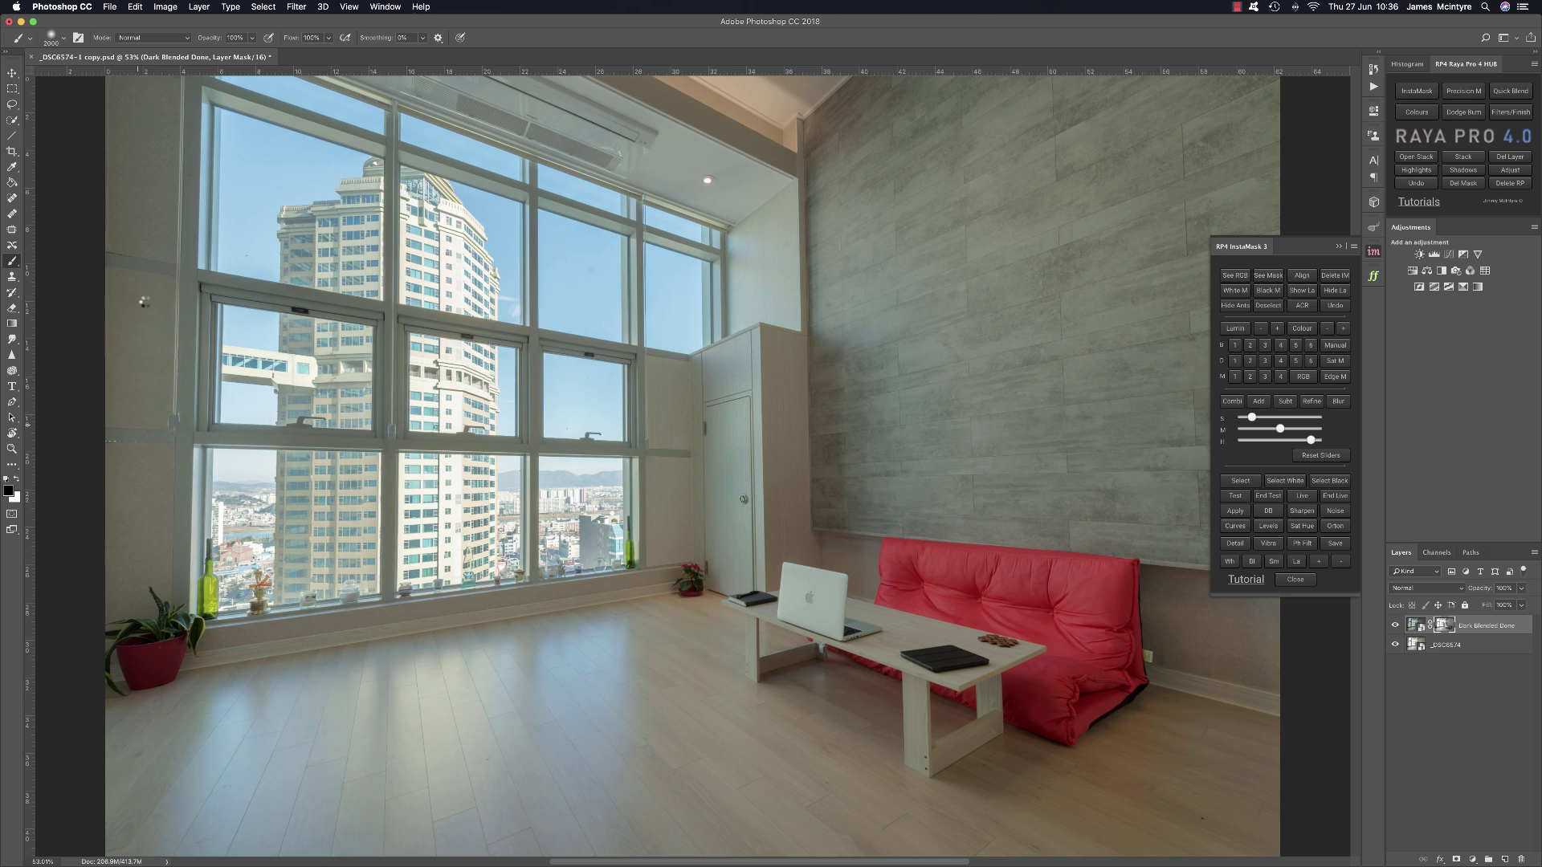
{"action": "mouse_move", "coordinate": [215, 68]}
{"action": "left_mouse_down"}
{"action": "mouse_move", "coordinate": [699, 131]}
{"action": "mouse_move", "coordinate": [725, 221]}
{"action": "mouse_move", "coordinate": [703, 371]}
{"action": "left_mouse_up"}
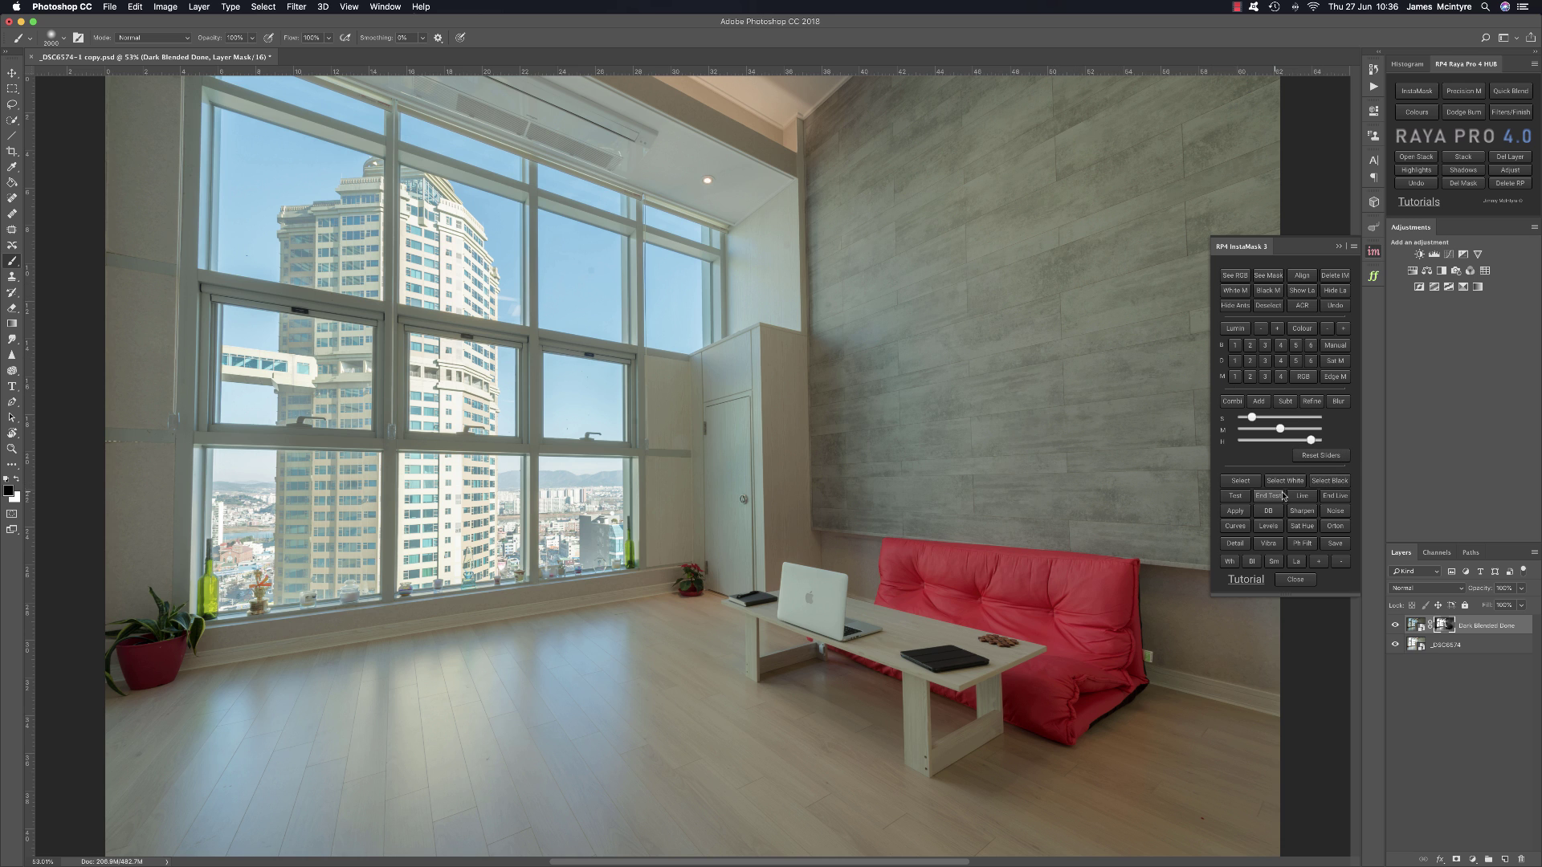
Step: End Live, build a B 1 brights mask with tuned M/H sliders, then select Dark Blended Done and start Live
{"action": "left_click", "coordinate": [1482, 175]}
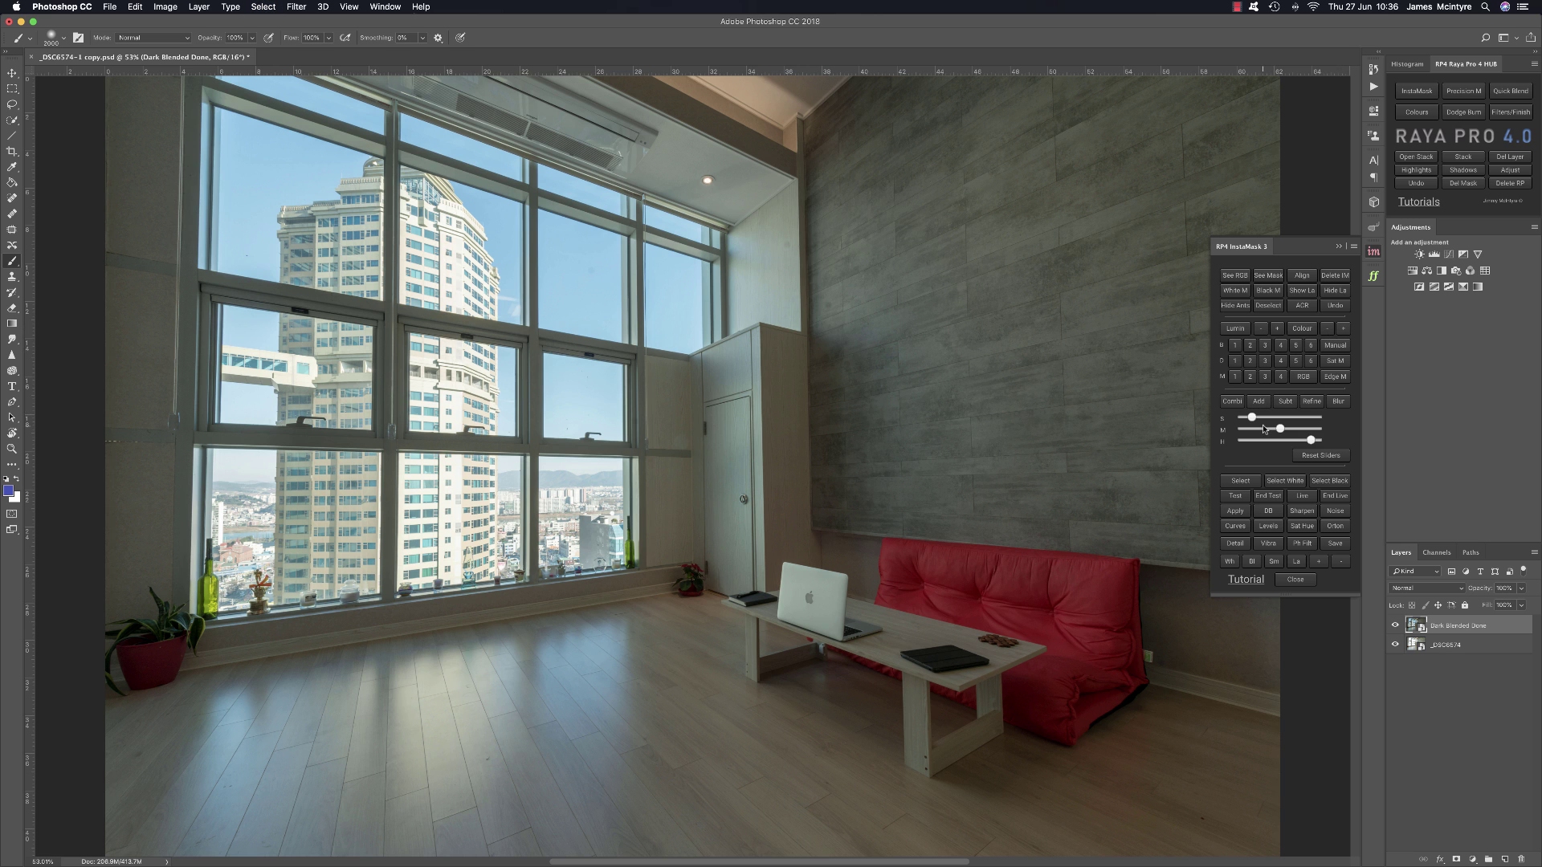
{"action": "left_click", "coordinate": [1335, 494]}
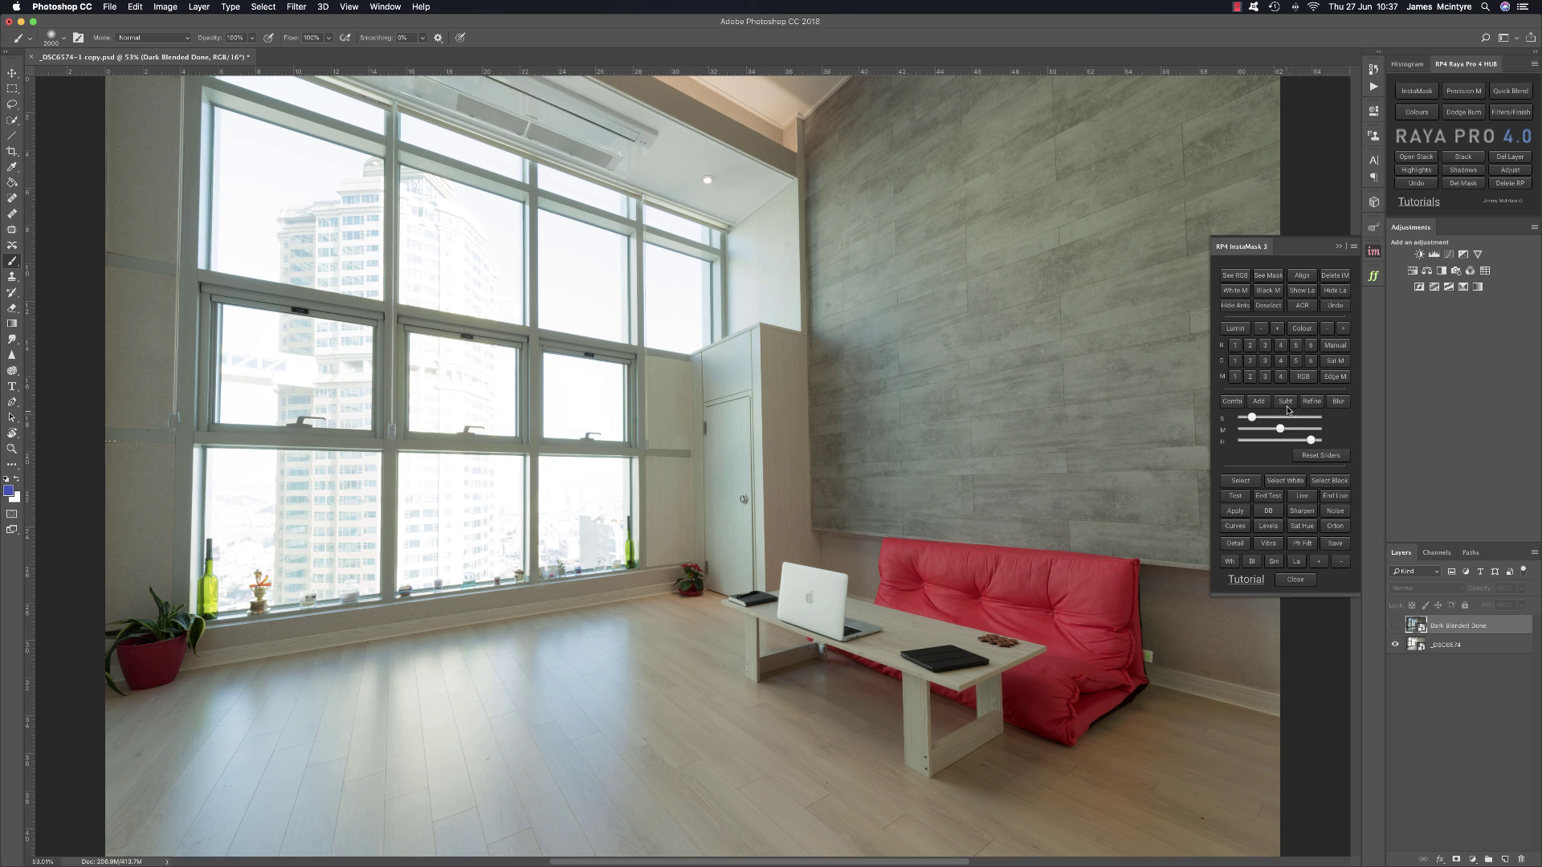
{"action": "left_click", "coordinate": [1235, 345]}
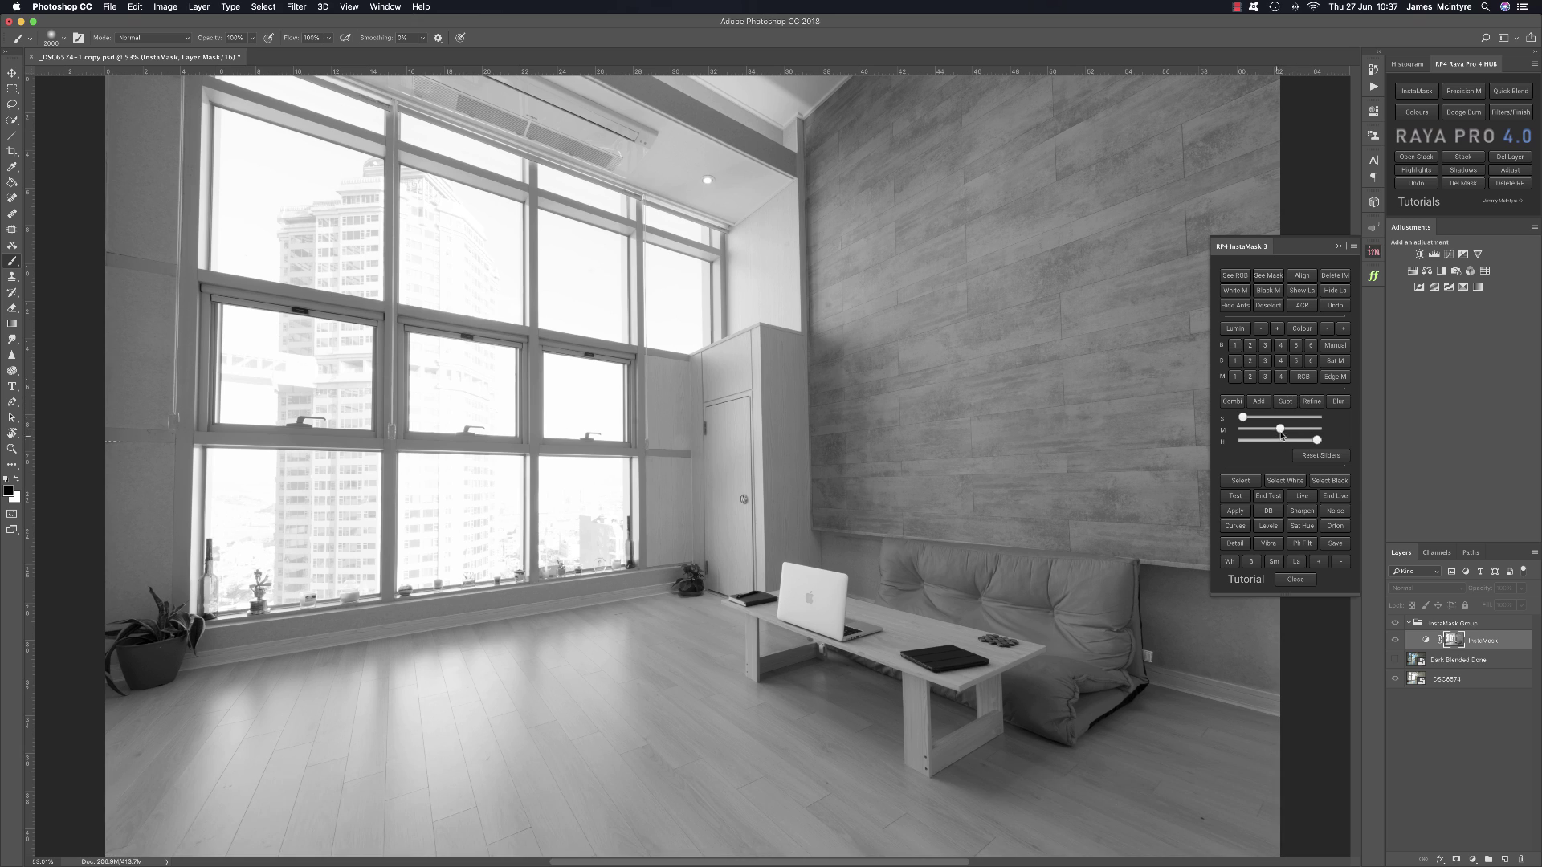
{"action": "left_click_drag", "start_coordinate": [1281, 431], "coordinate": [1309, 440]}
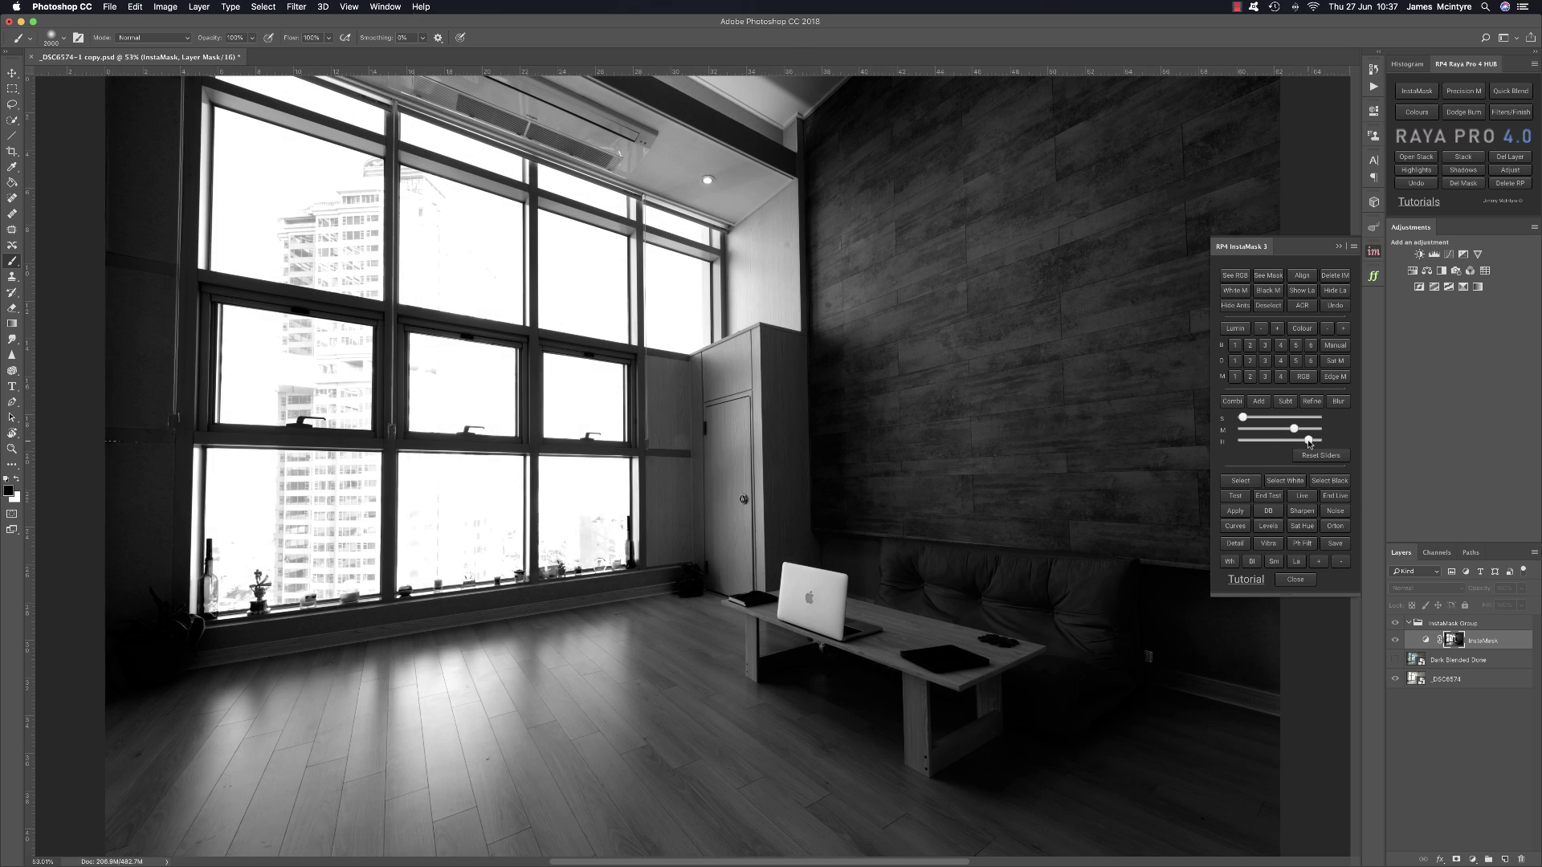
{"action": "left_click", "coordinate": [1448, 660]}
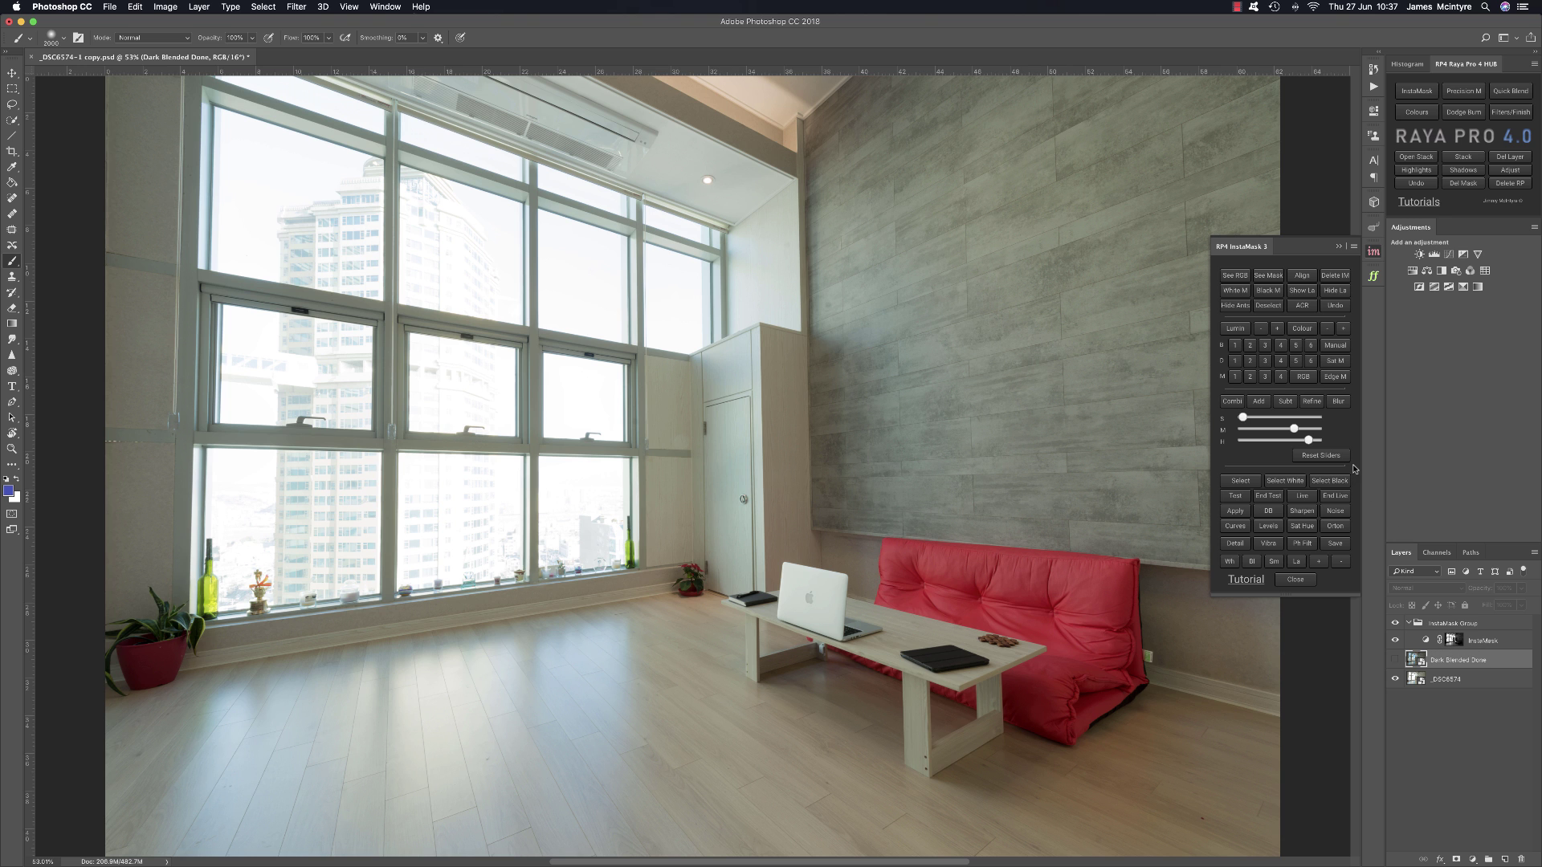
{"action": "left_click", "coordinate": [1303, 495]}
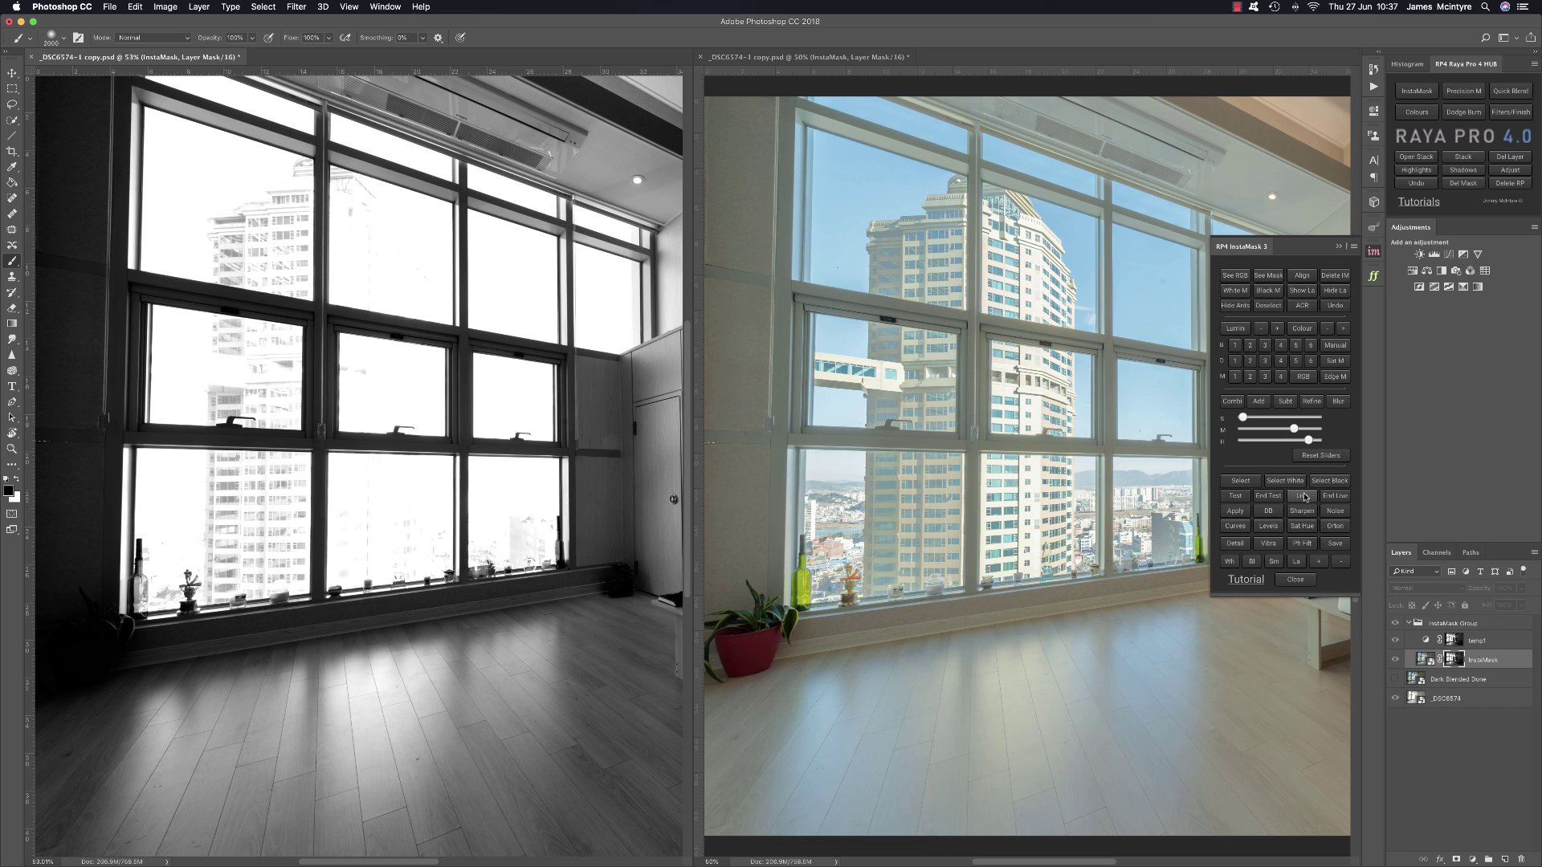
Step: Collapse the InstaMask panel and zoom both the colour preview and mask windows out to the whole photo
{"action": "left_click", "coordinate": [1338, 247]}
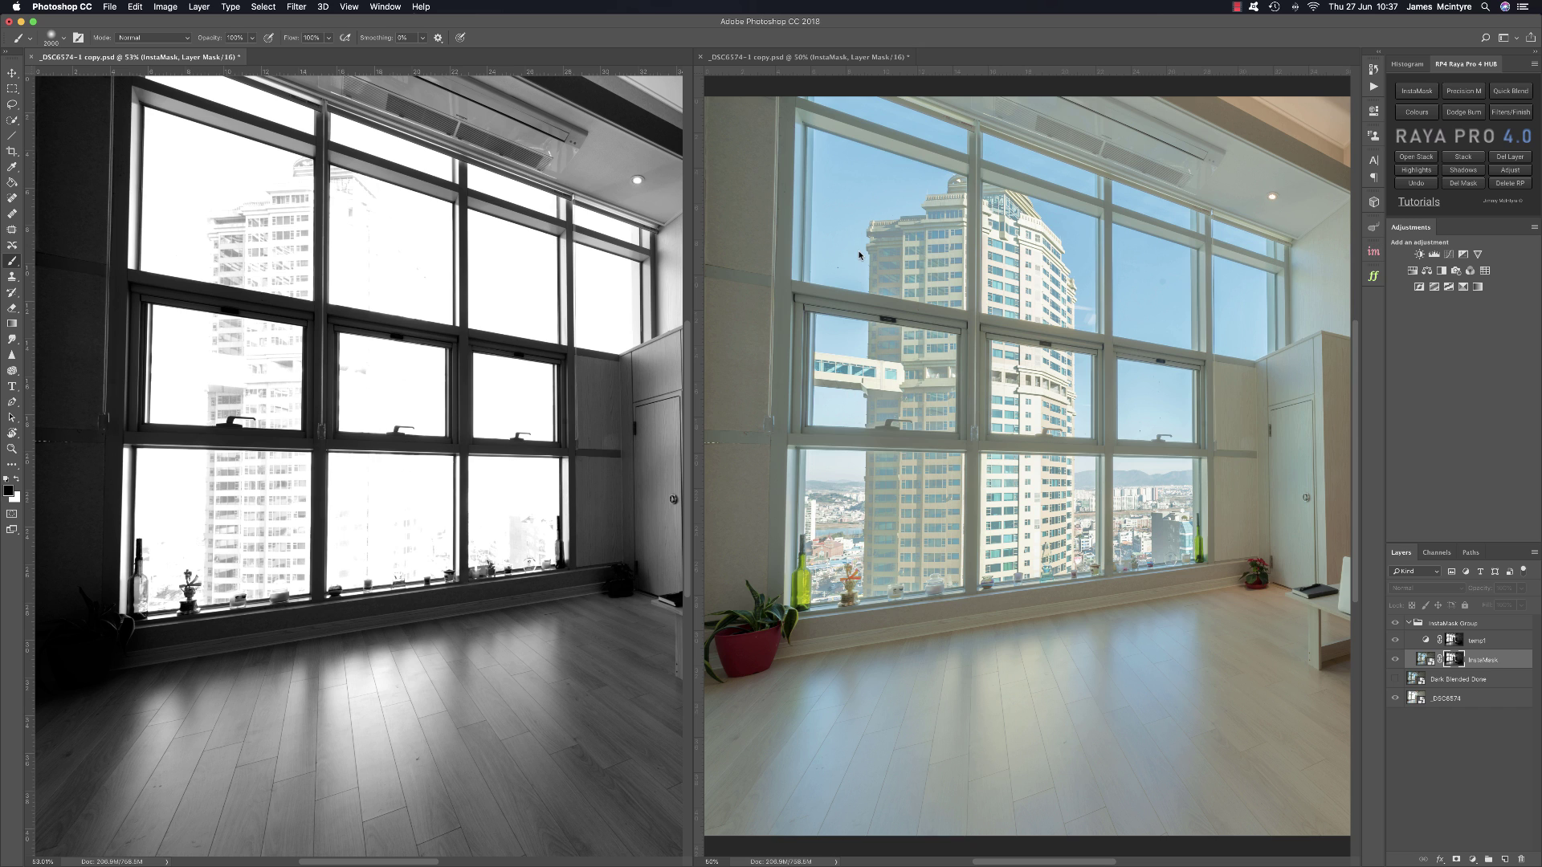
{"action": "key", "text": "z"}
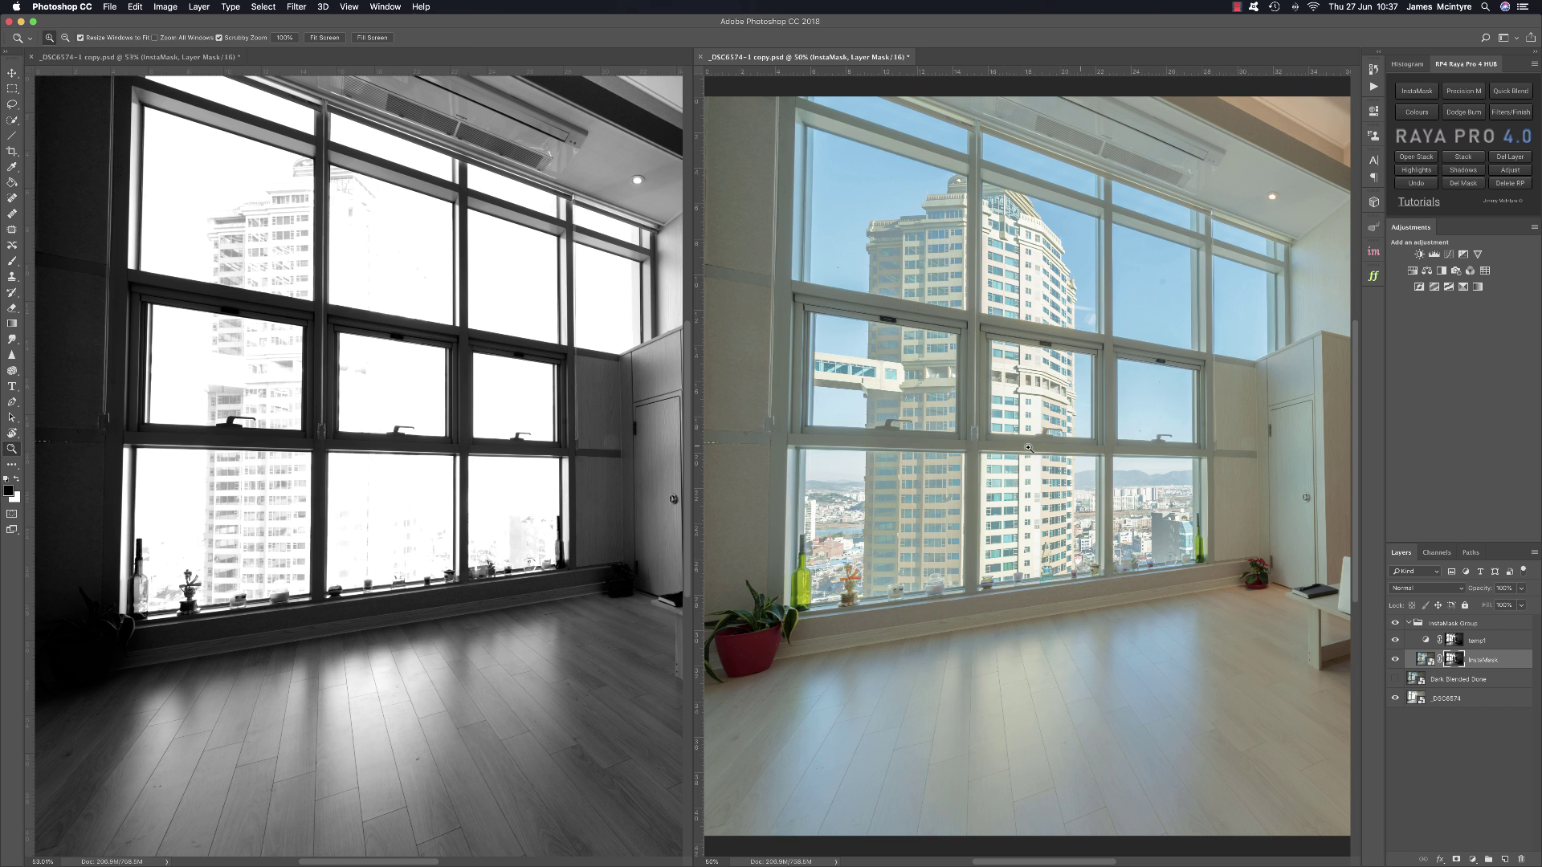
{"action": "left_click", "coordinate": [993, 452], "text": "alt"}
{"action": "left_click", "coordinate": [994, 452], "text": "alt"}
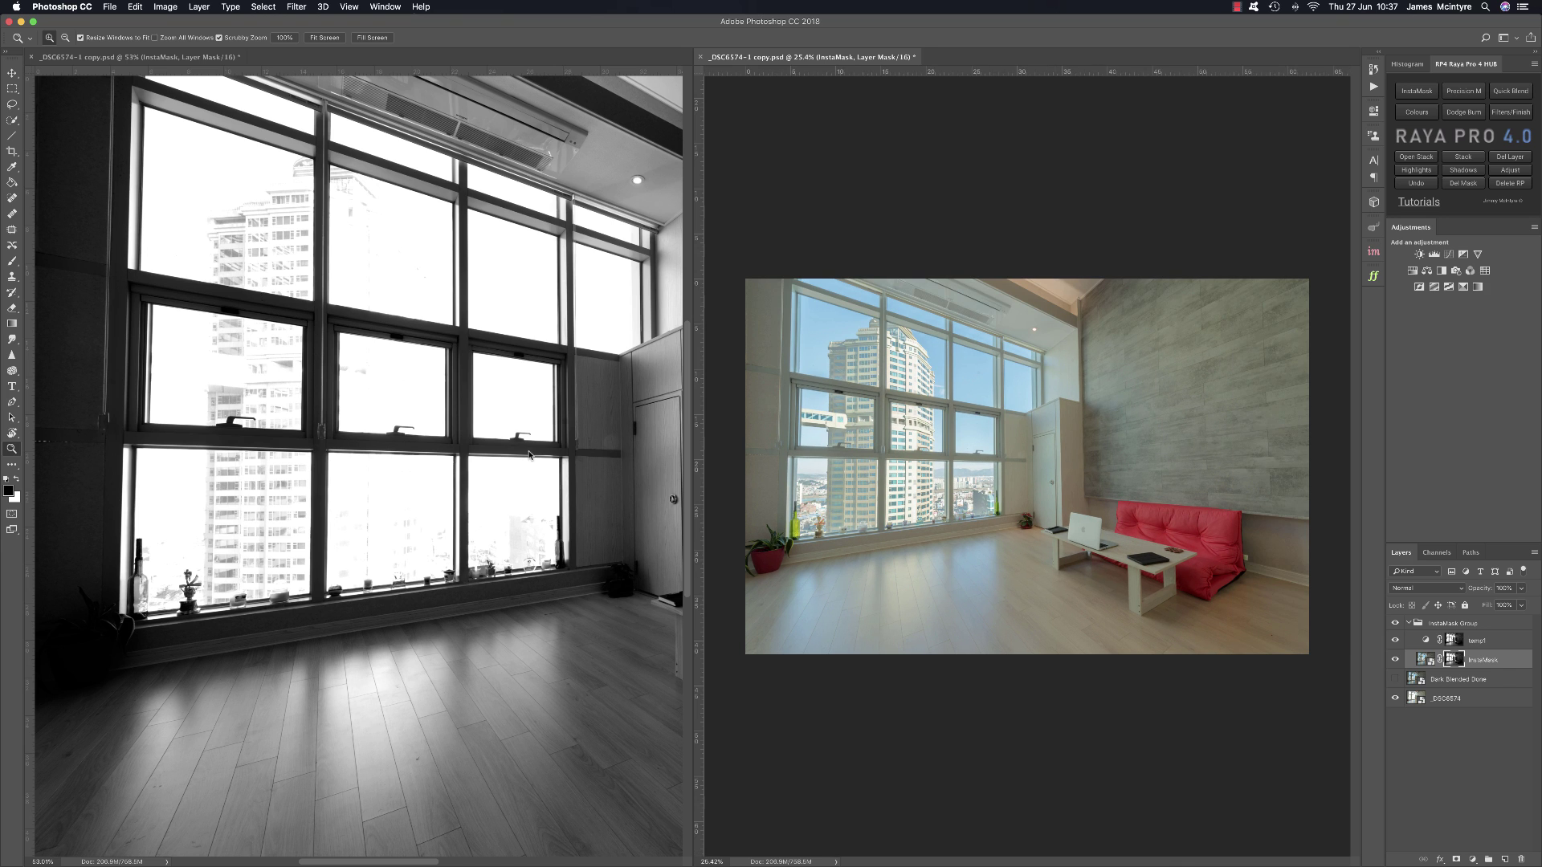
{"action": "left_click", "coordinate": [528, 455]}
{"action": "left_click_drag", "start_coordinate": [468, 451], "coordinate": [393, 456]}
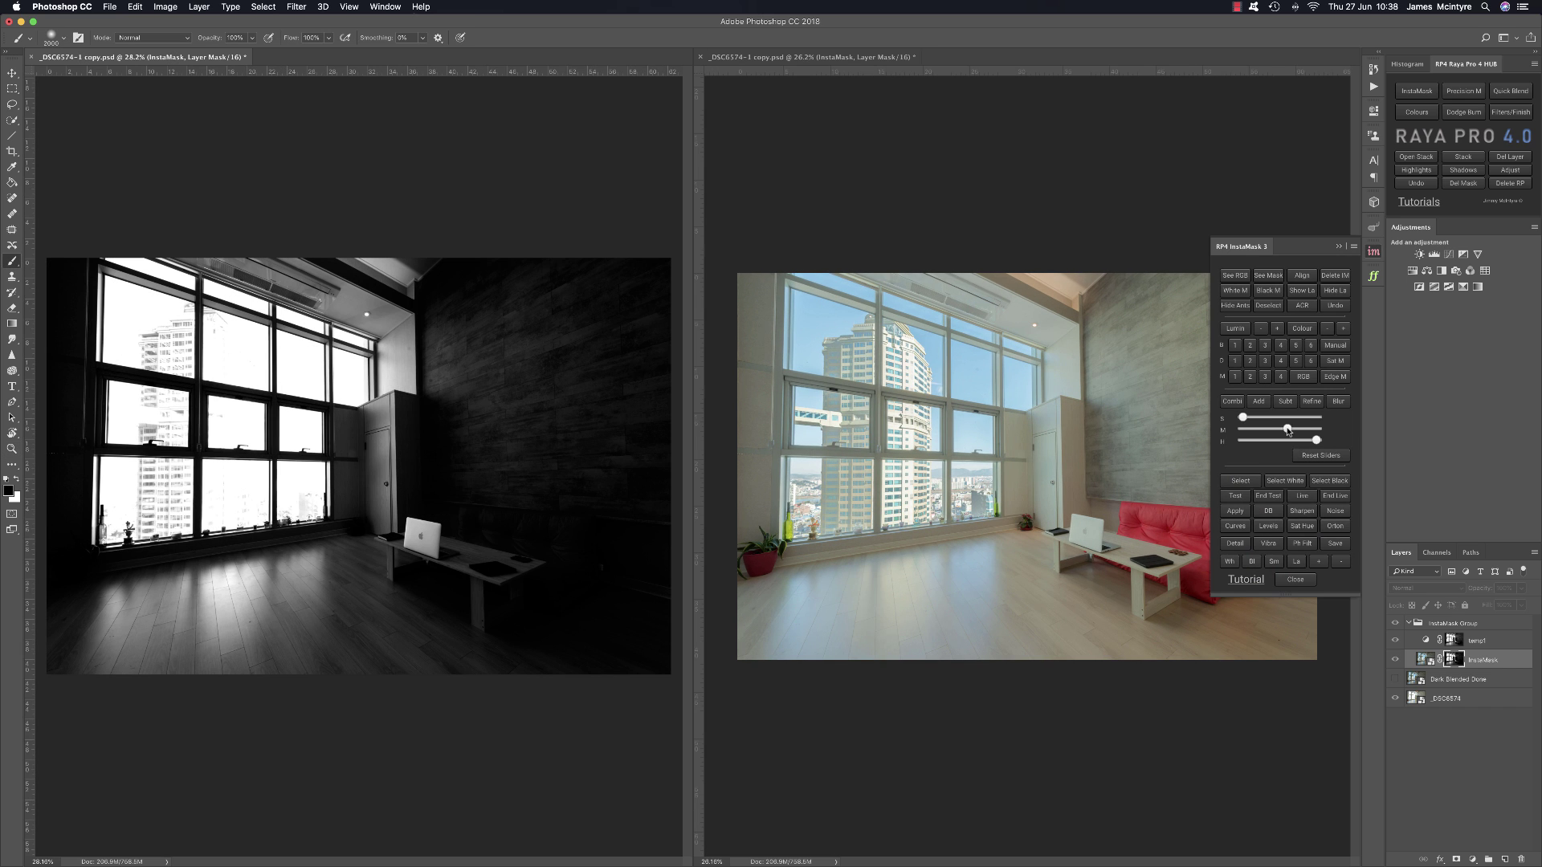
Step: Retune the M, H and S sliders so walls and floor read dark grey and windows stay white
{"action": "left_click_drag", "start_coordinate": [1287, 431], "coordinate": [1281, 431]}
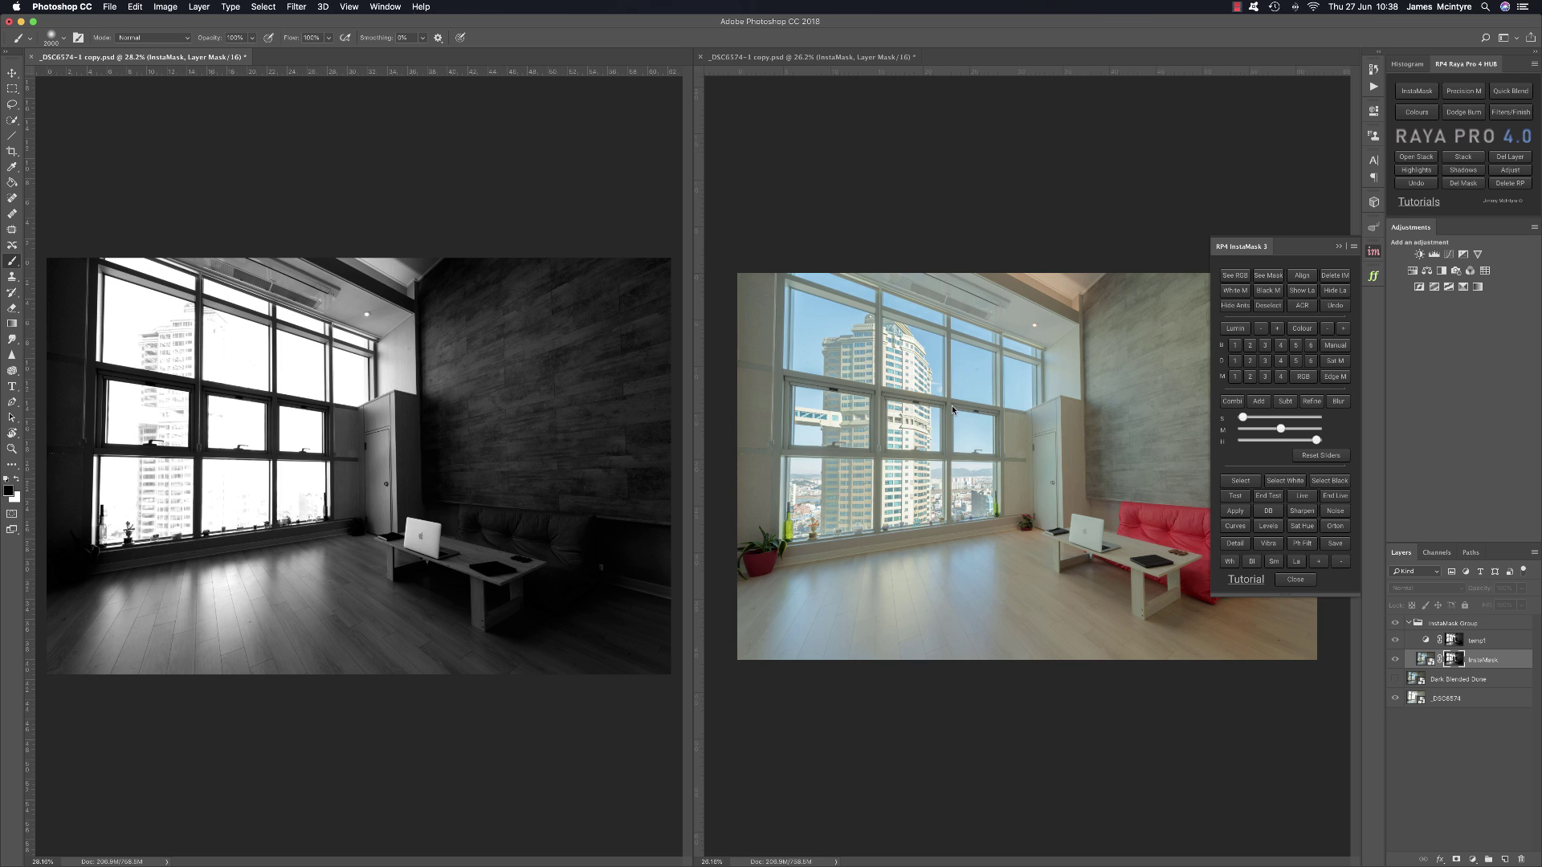
{"action": "left_click_drag", "start_coordinate": [1316, 440], "coordinate": [1290, 441]}
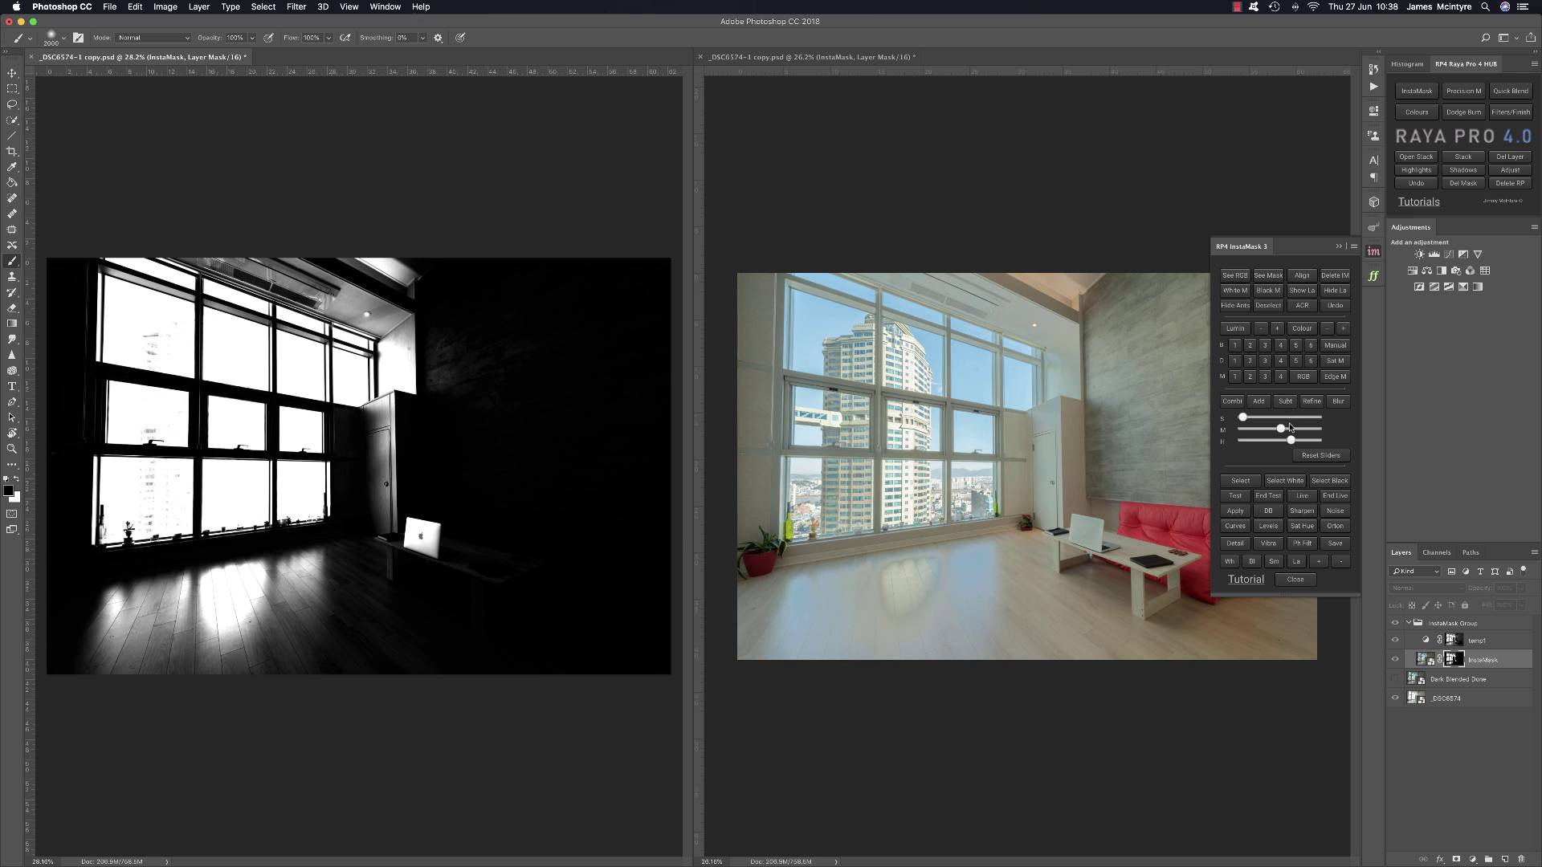
{"action": "left_click_drag", "start_coordinate": [1281, 429], "coordinate": [1321, 440]}
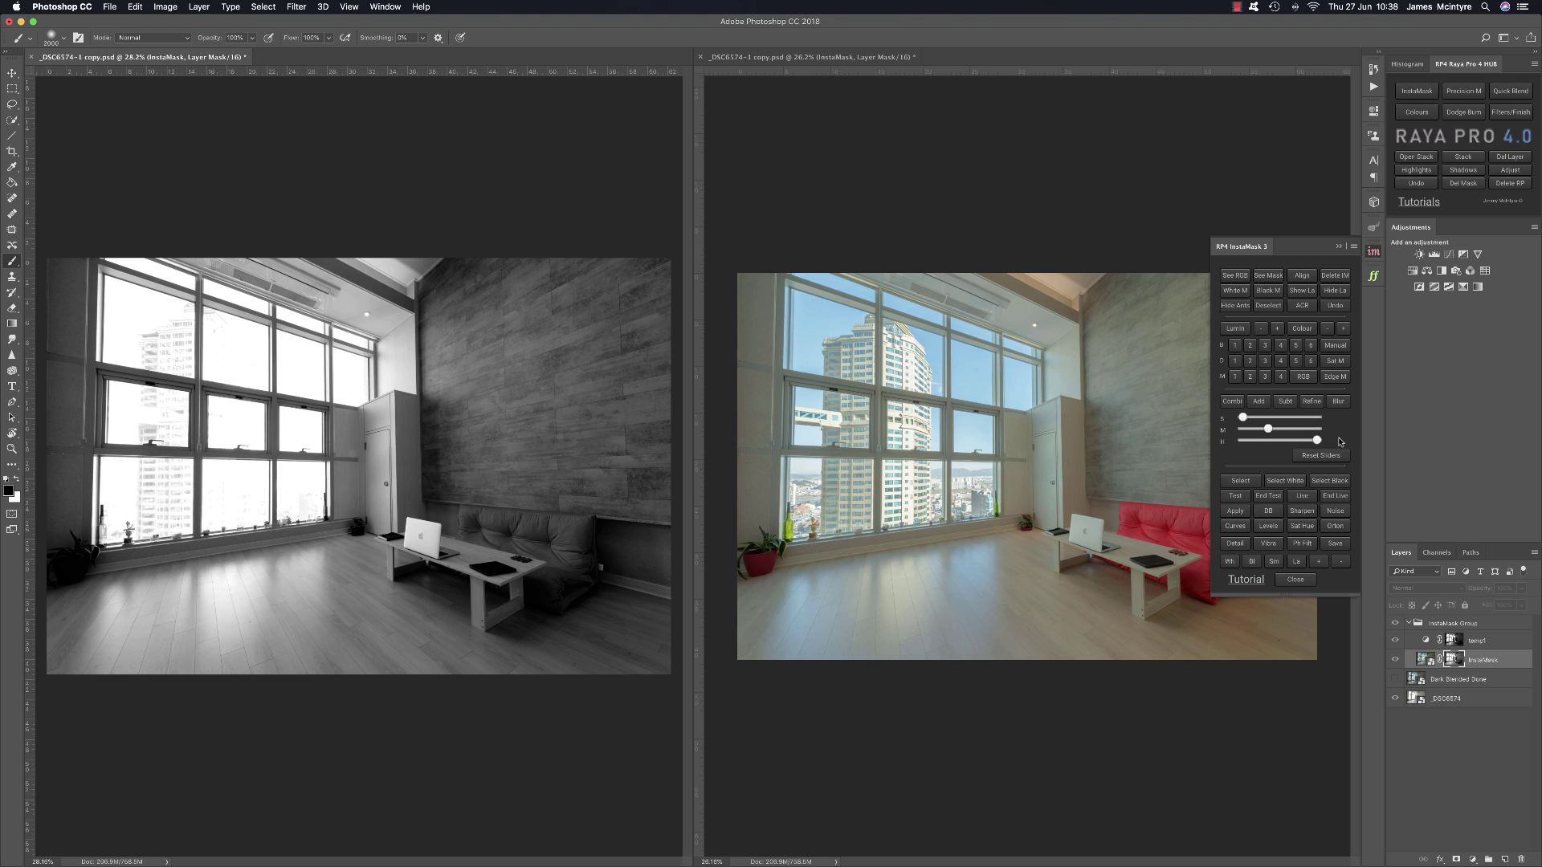
{"action": "mouse_move", "coordinate": [1268, 429]}
{"action": "left_mouse_down"}
{"action": "mouse_move", "coordinate": [1282, 429]}
{"action": "mouse_move", "coordinate": [1247, 418]}
{"action": "left_mouse_up"}
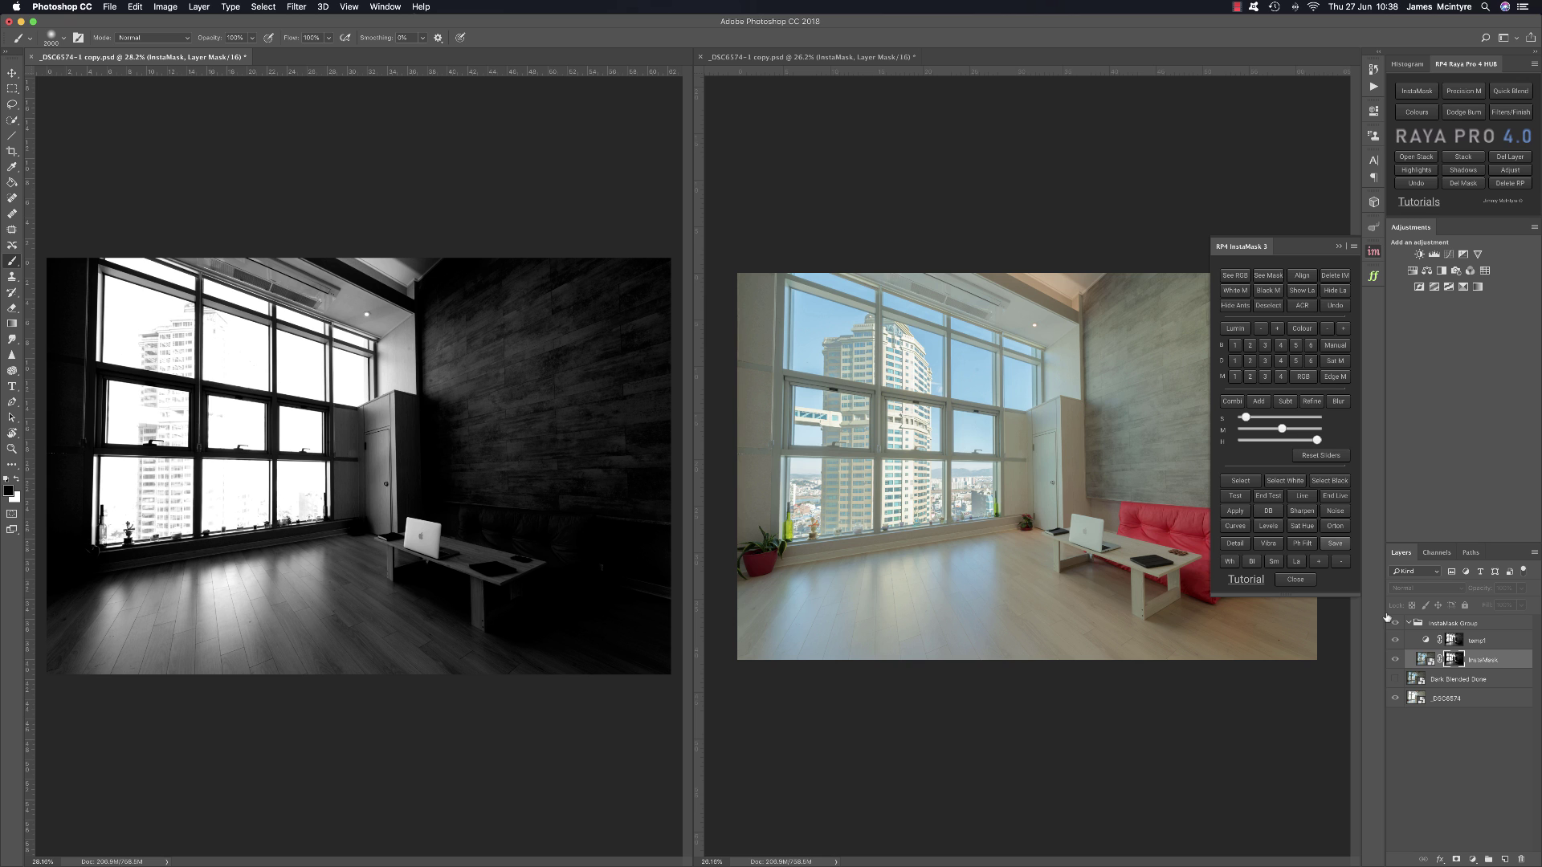
Step: Merge the Dark Blended Done selection into one masked Blended layer, close the preview, and fit the photo on screen
{"action": "left_click", "coordinate": [1469, 680]}
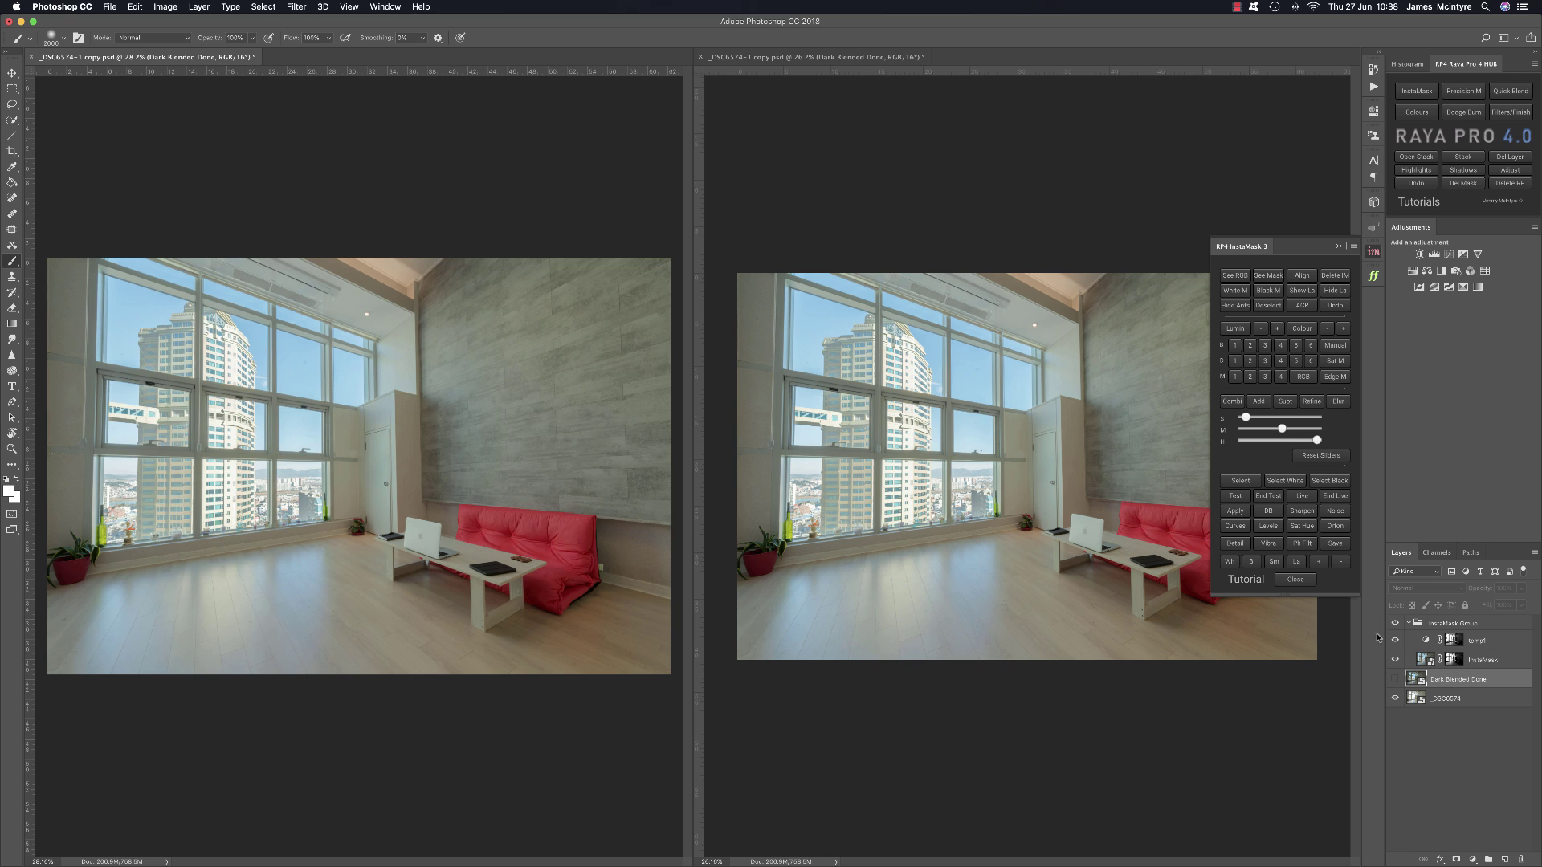
{"action": "left_click", "coordinate": [1236, 512]}
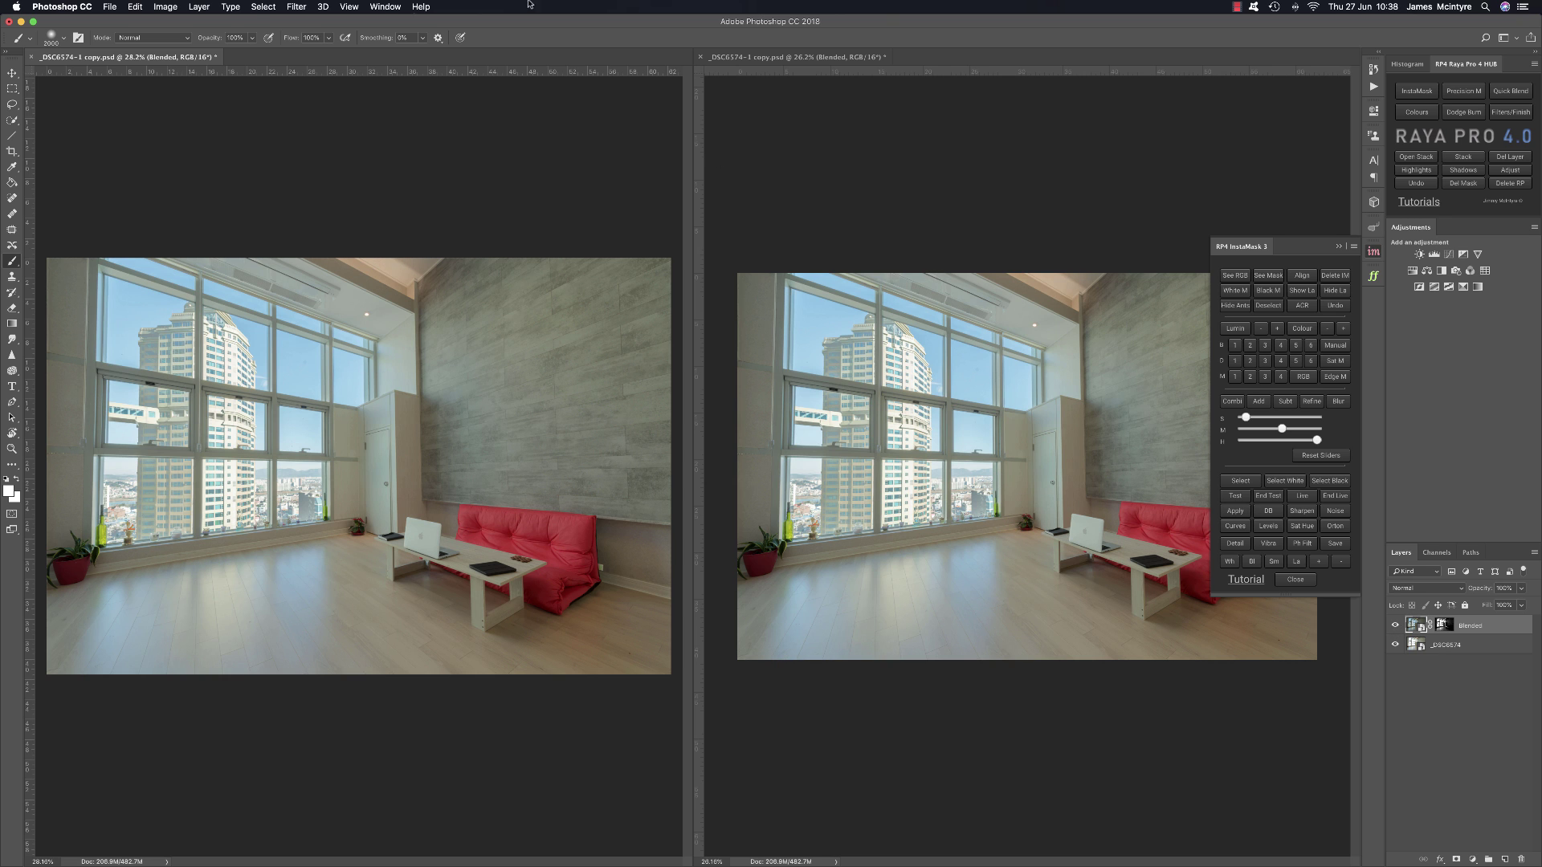
{"action": "left_click", "coordinate": [29, 57]}
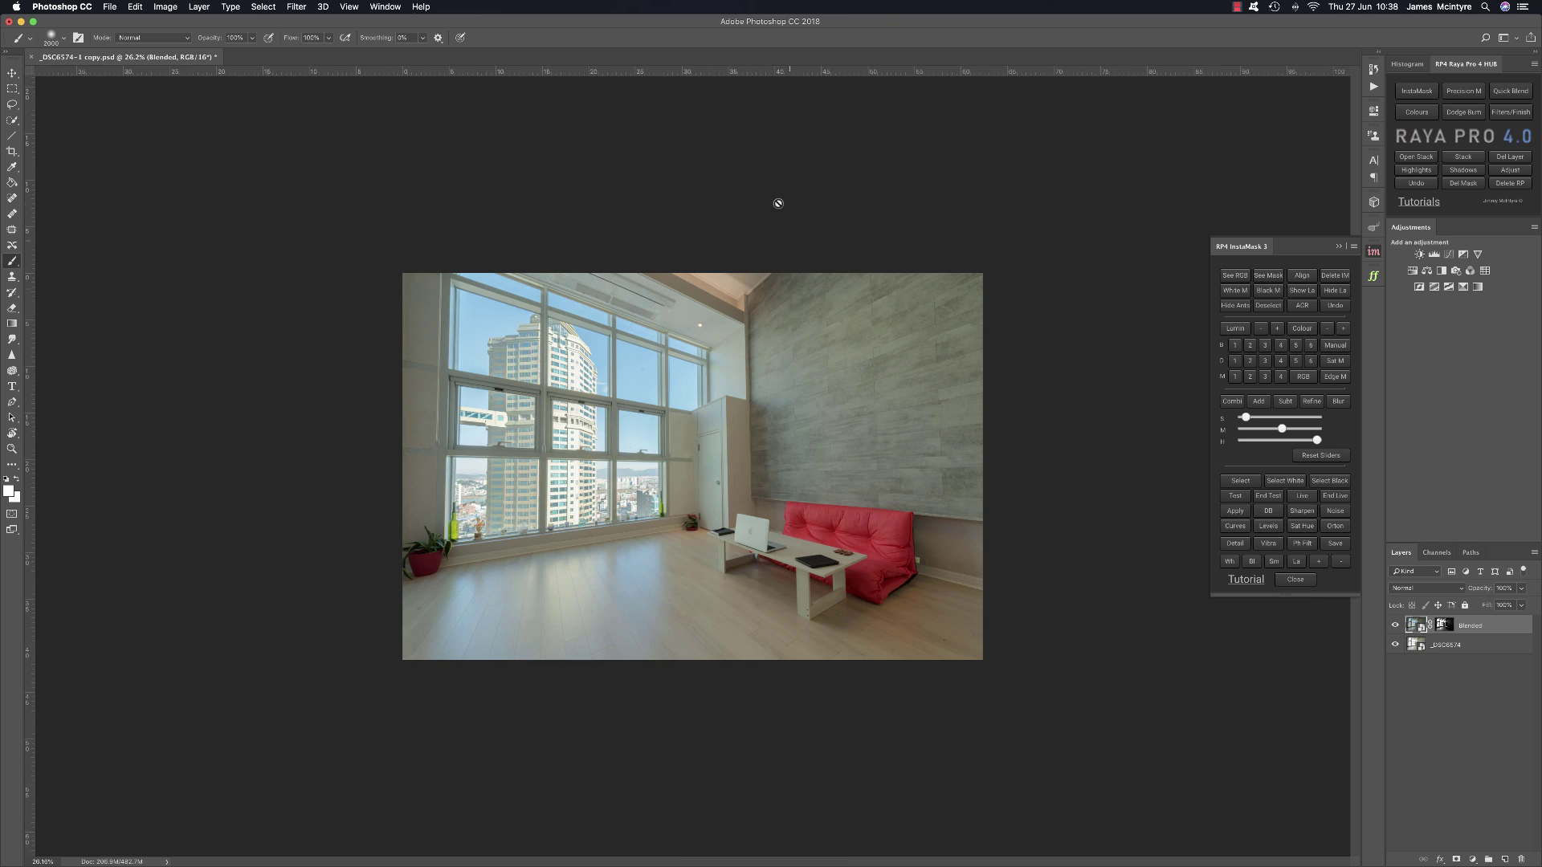
{"action": "key", "text": "super+0"}
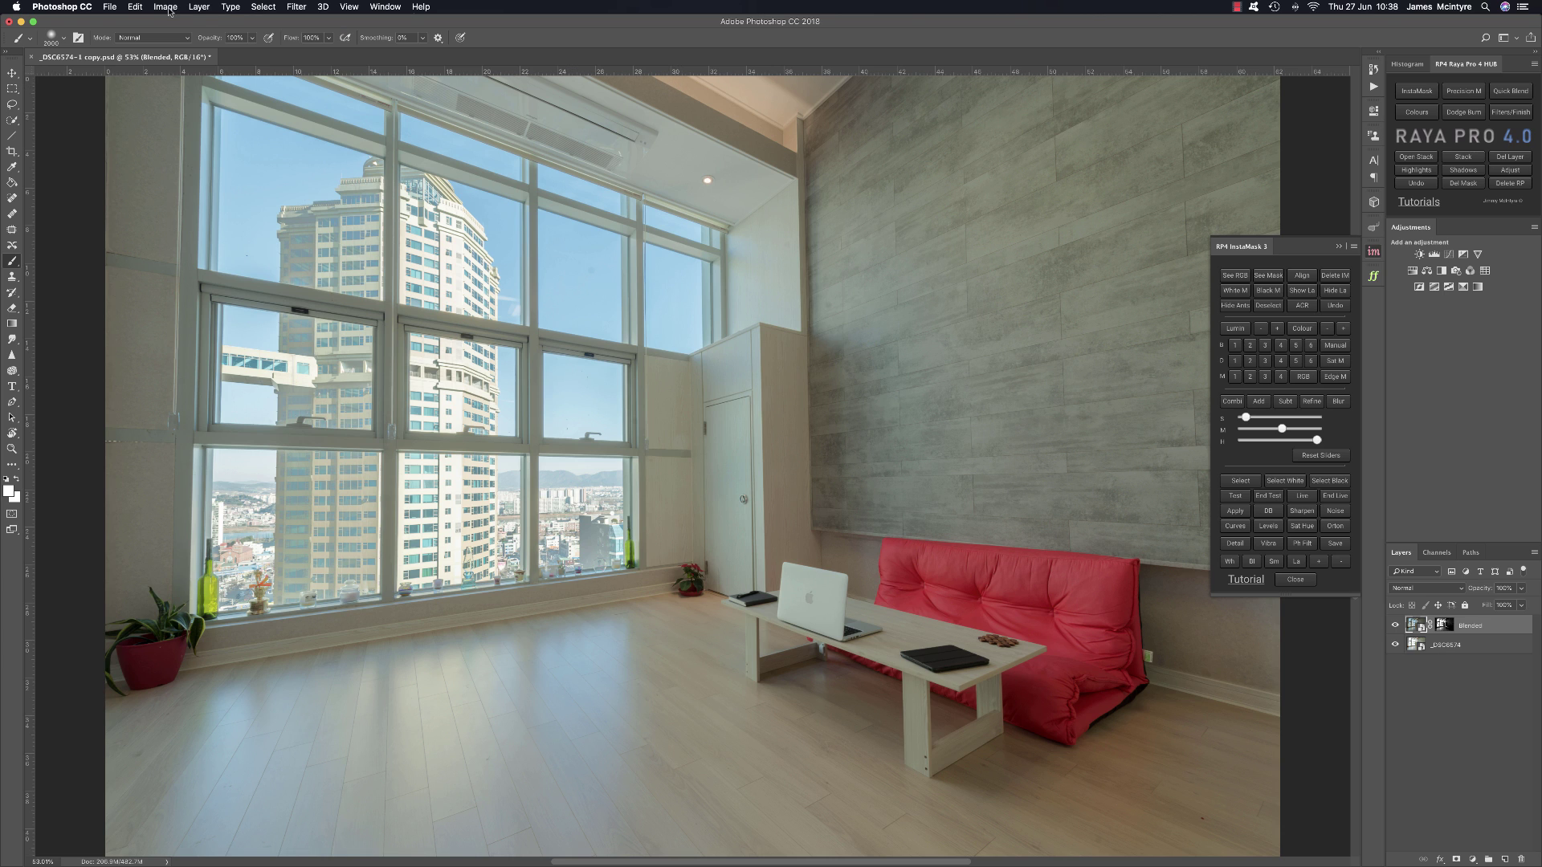
{"action": "left_click", "coordinate": [108, 6]}
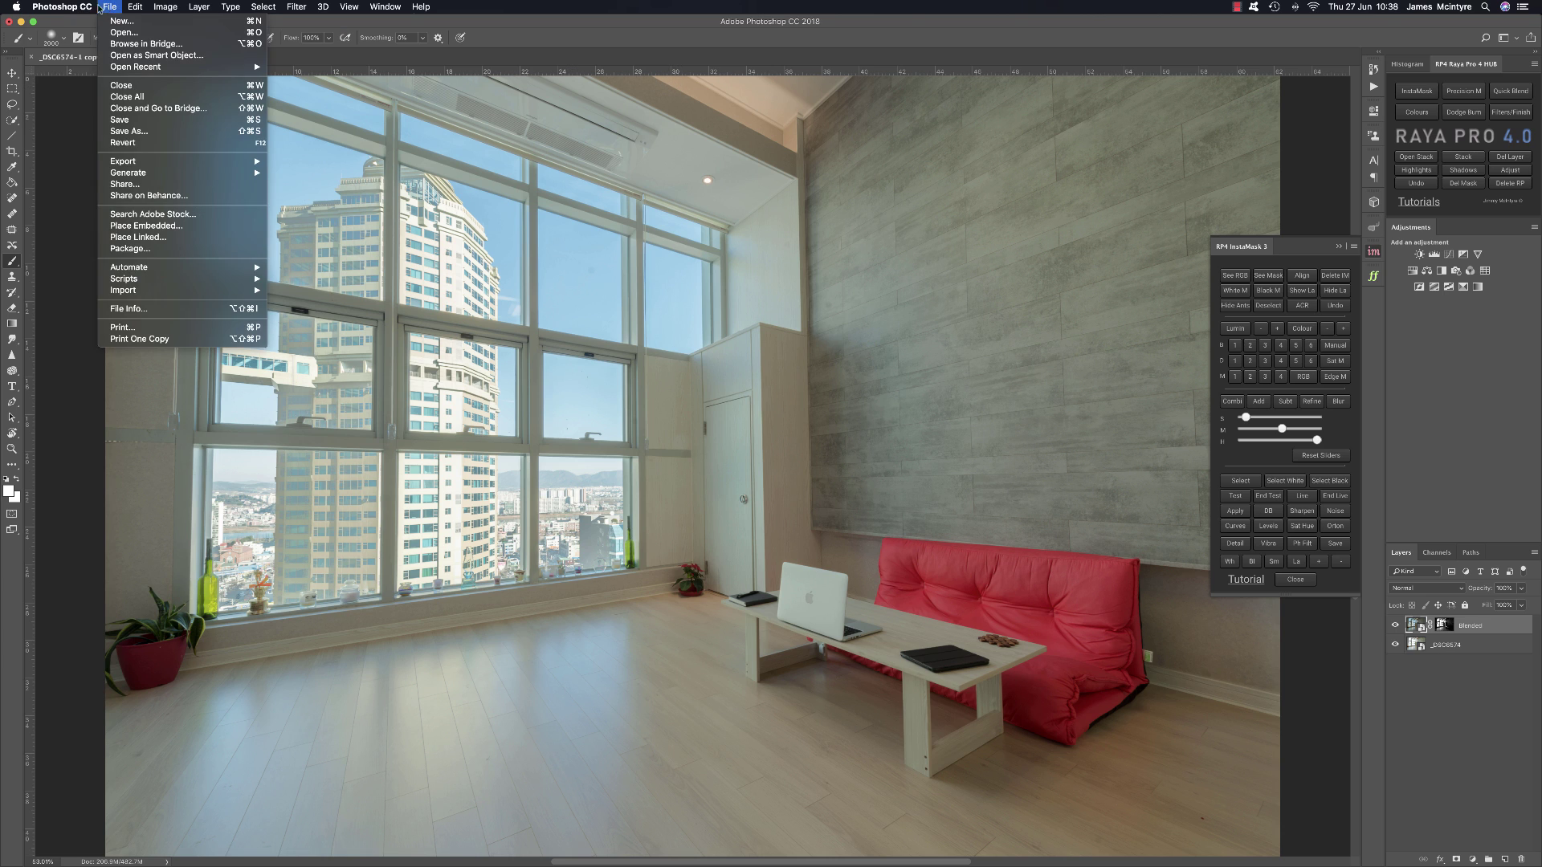
{"action": "mouse_move", "coordinate": [86, 8]}
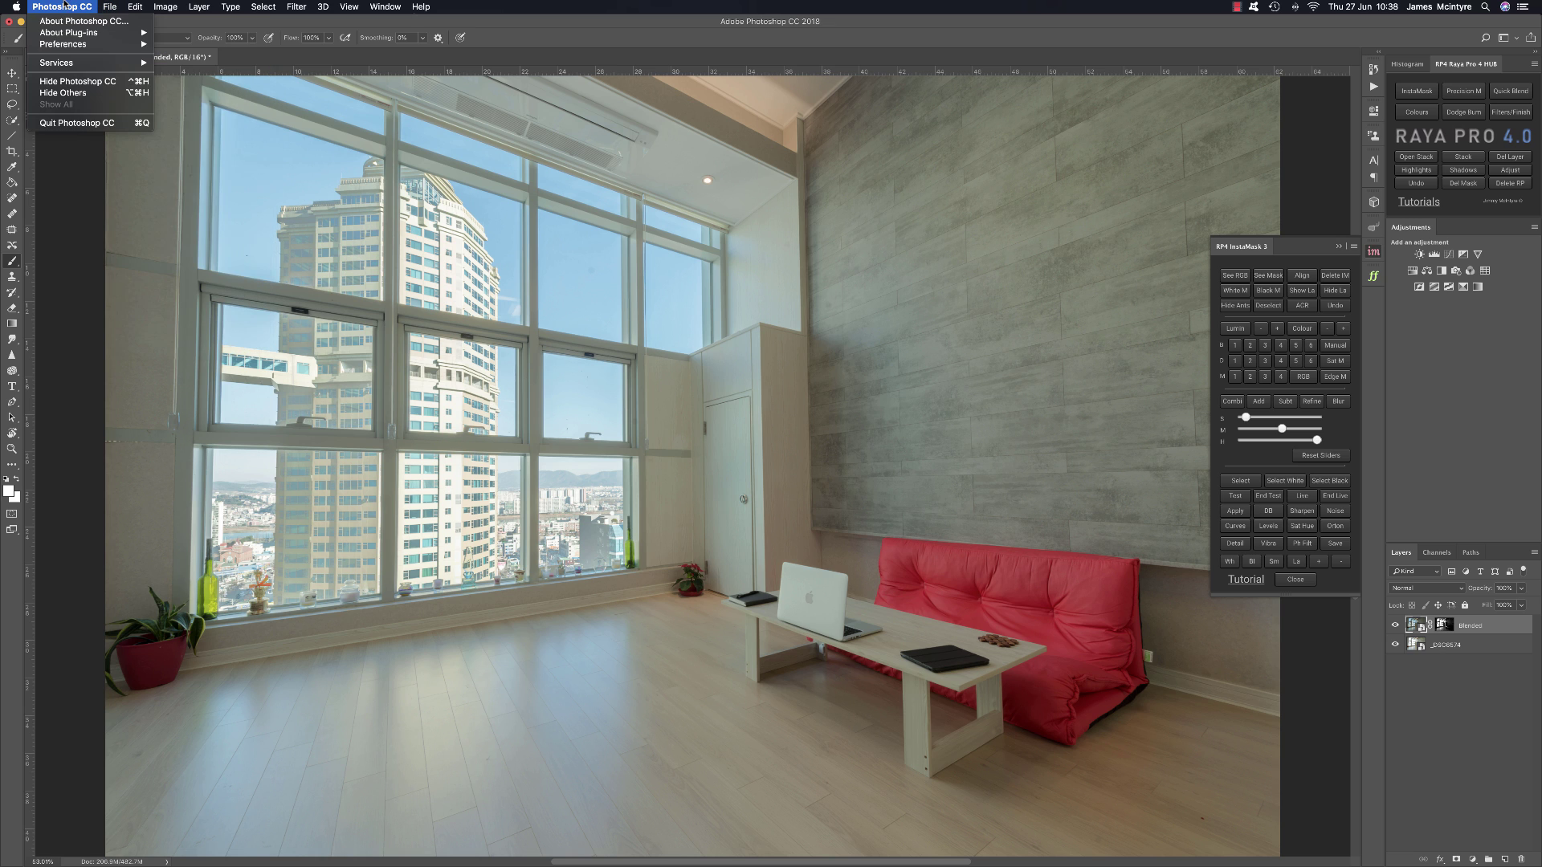
{"action": "mouse_move", "coordinate": [71, 46]}
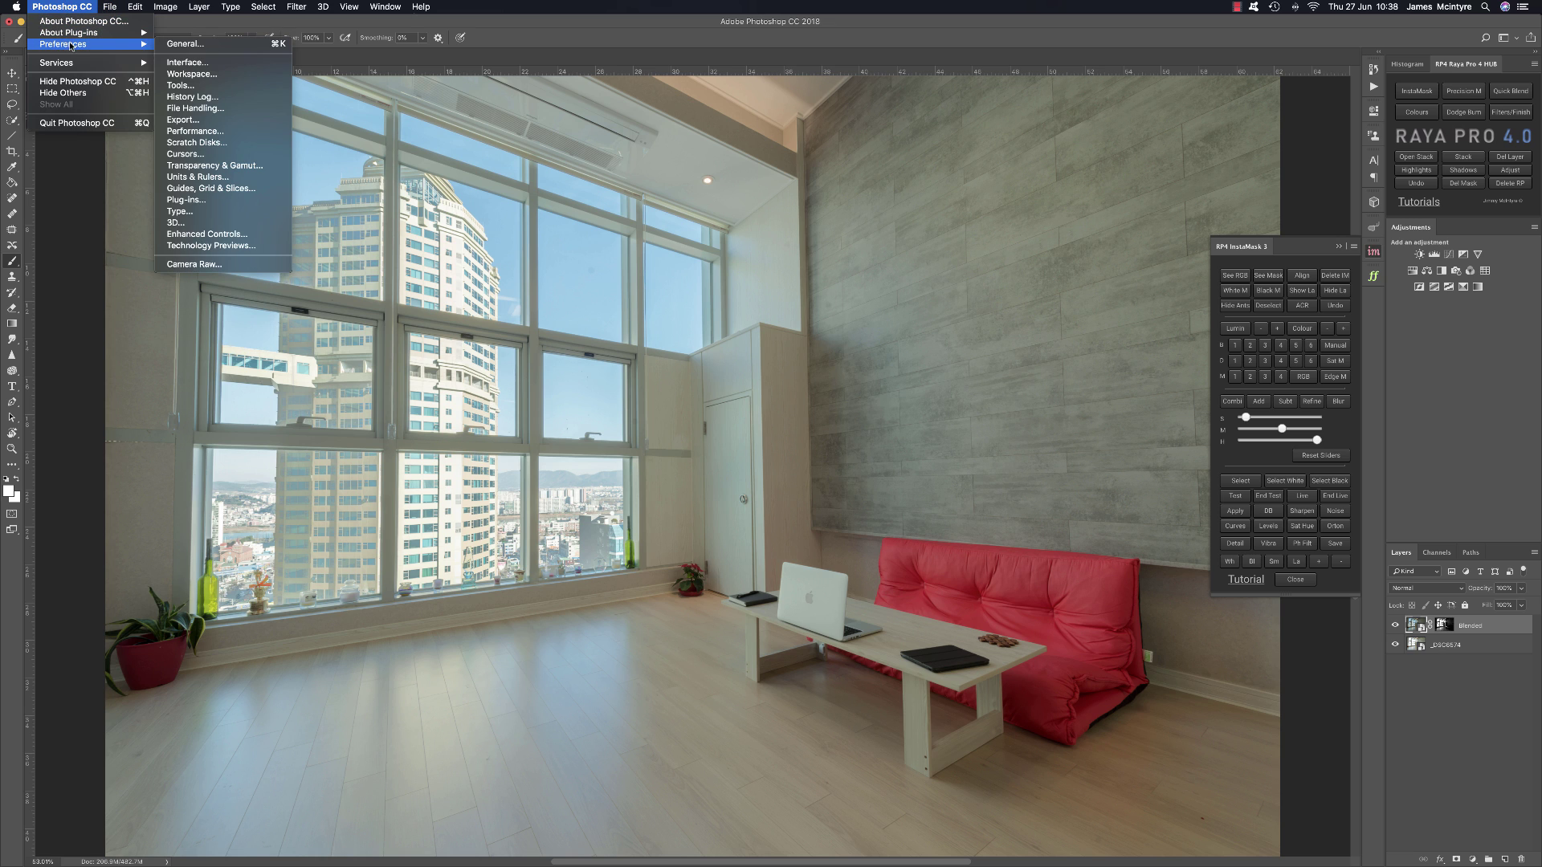
{"action": "left_click", "coordinate": [187, 61]}
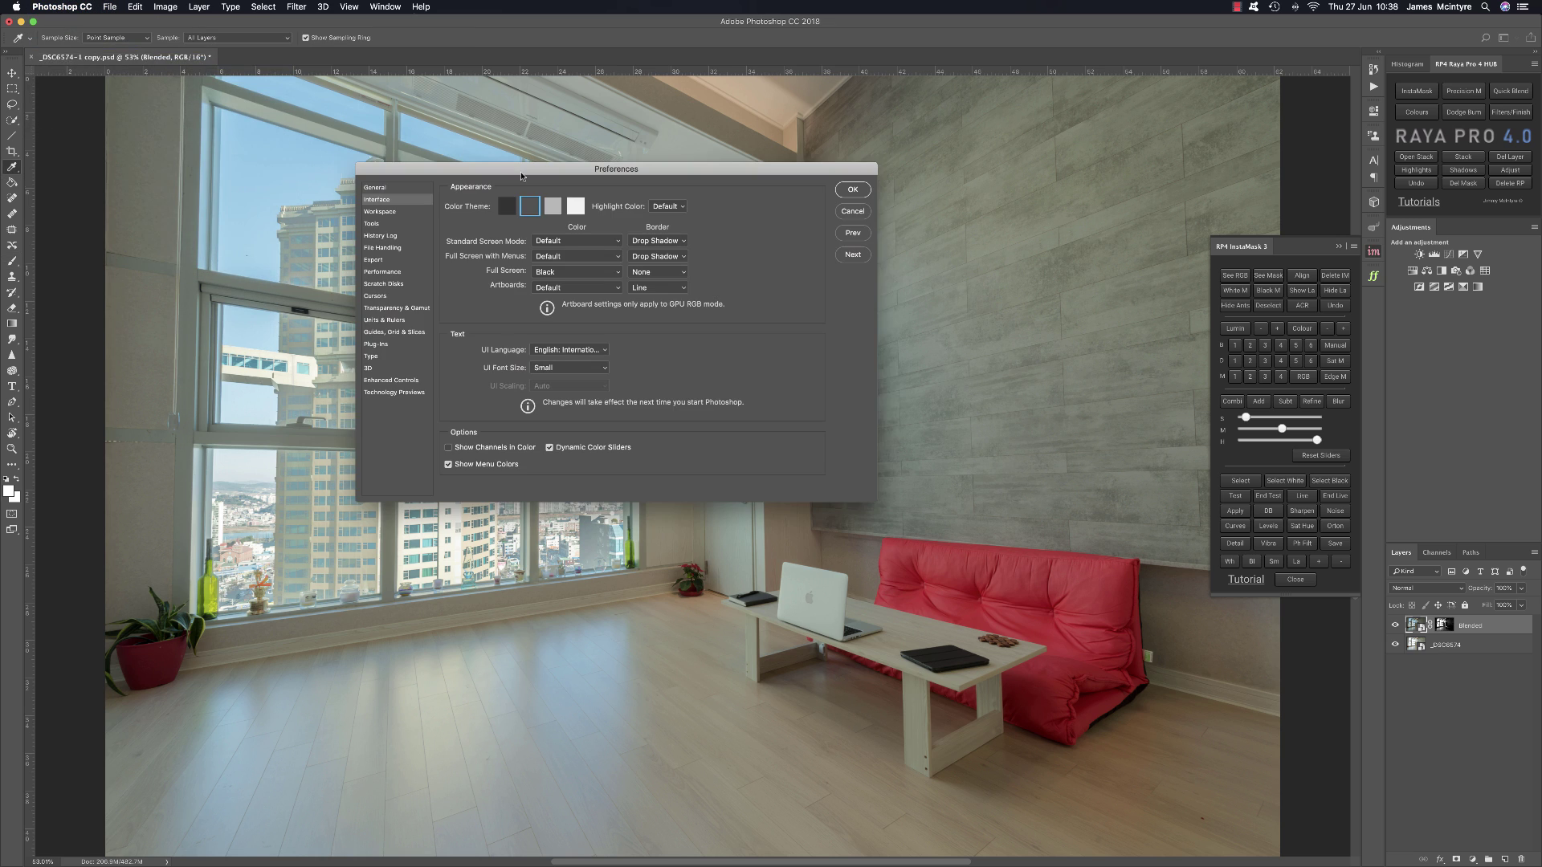
{"action": "left_click", "coordinate": [553, 208]}
{"action": "left_click", "coordinate": [576, 207]}
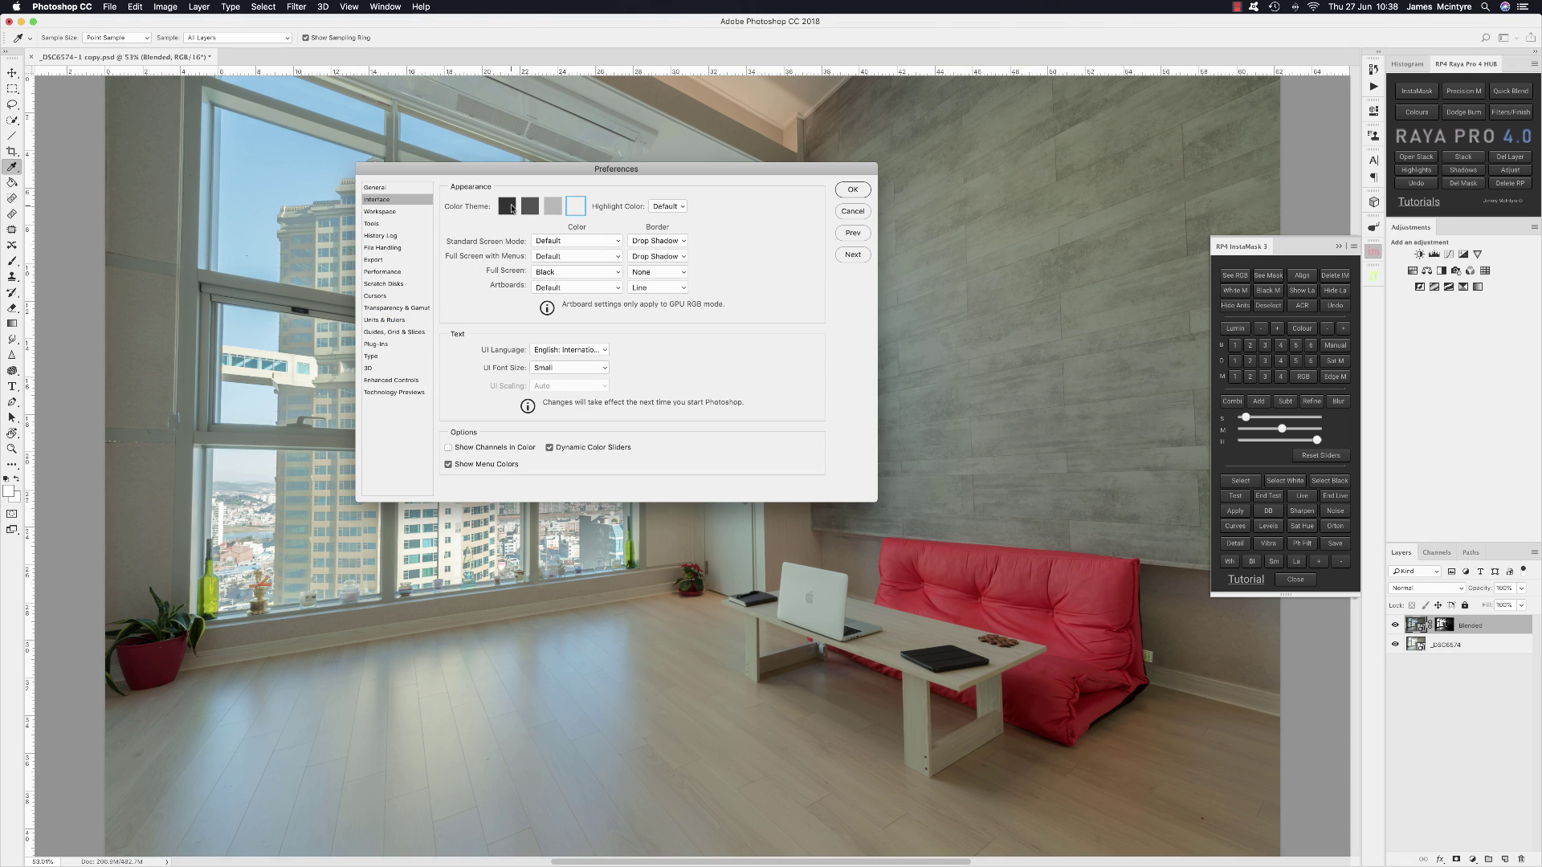